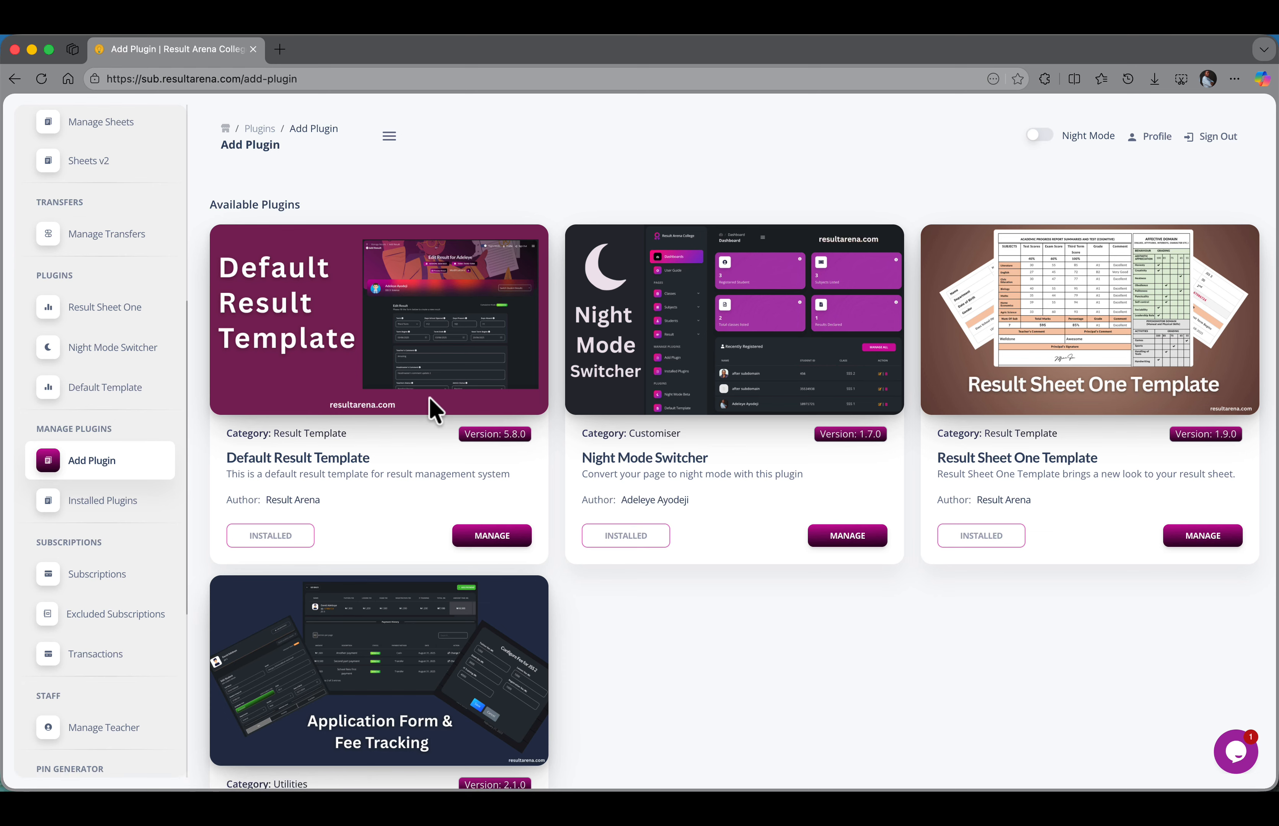
Step: Look through the available plugins, including the Application Form & Fee Tracking plugin's details
scroll(430, 399, down, 5)
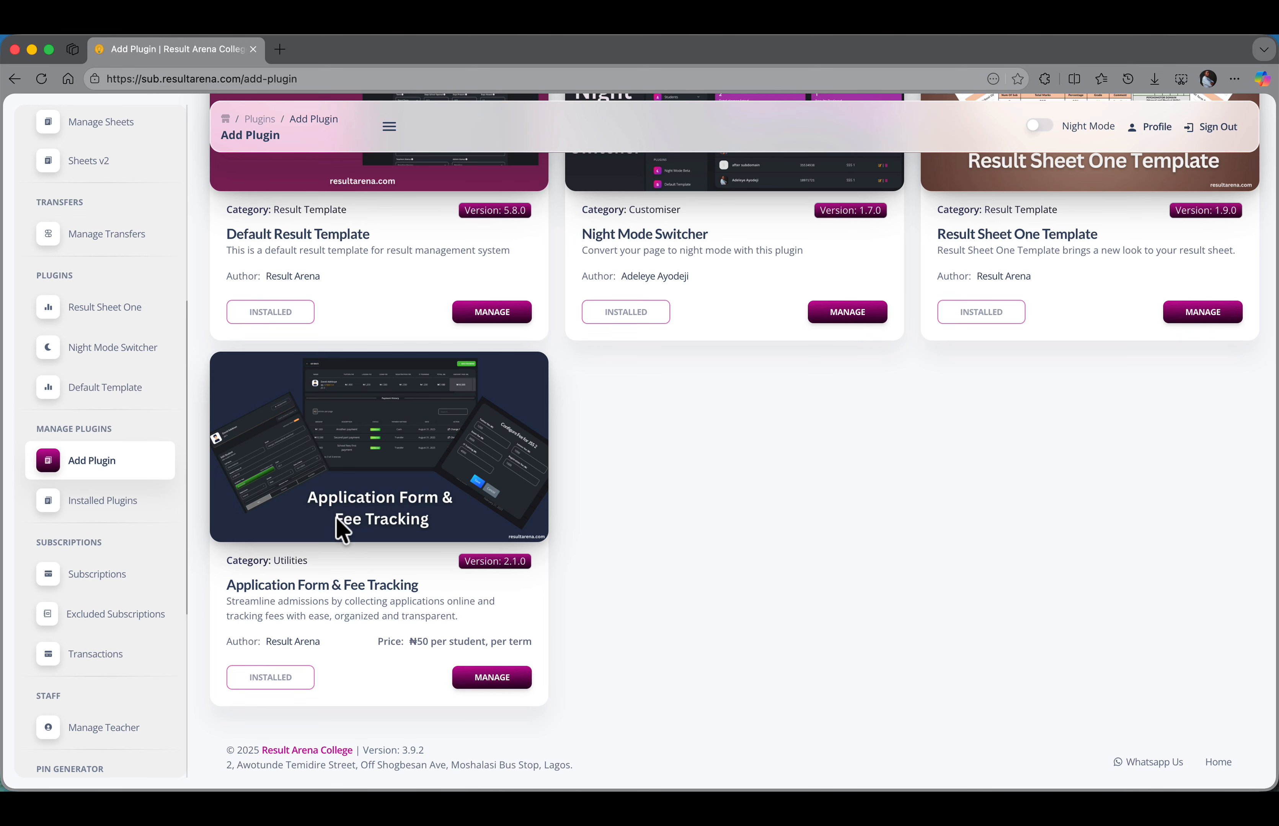
scroll(340, 529, up, 5)
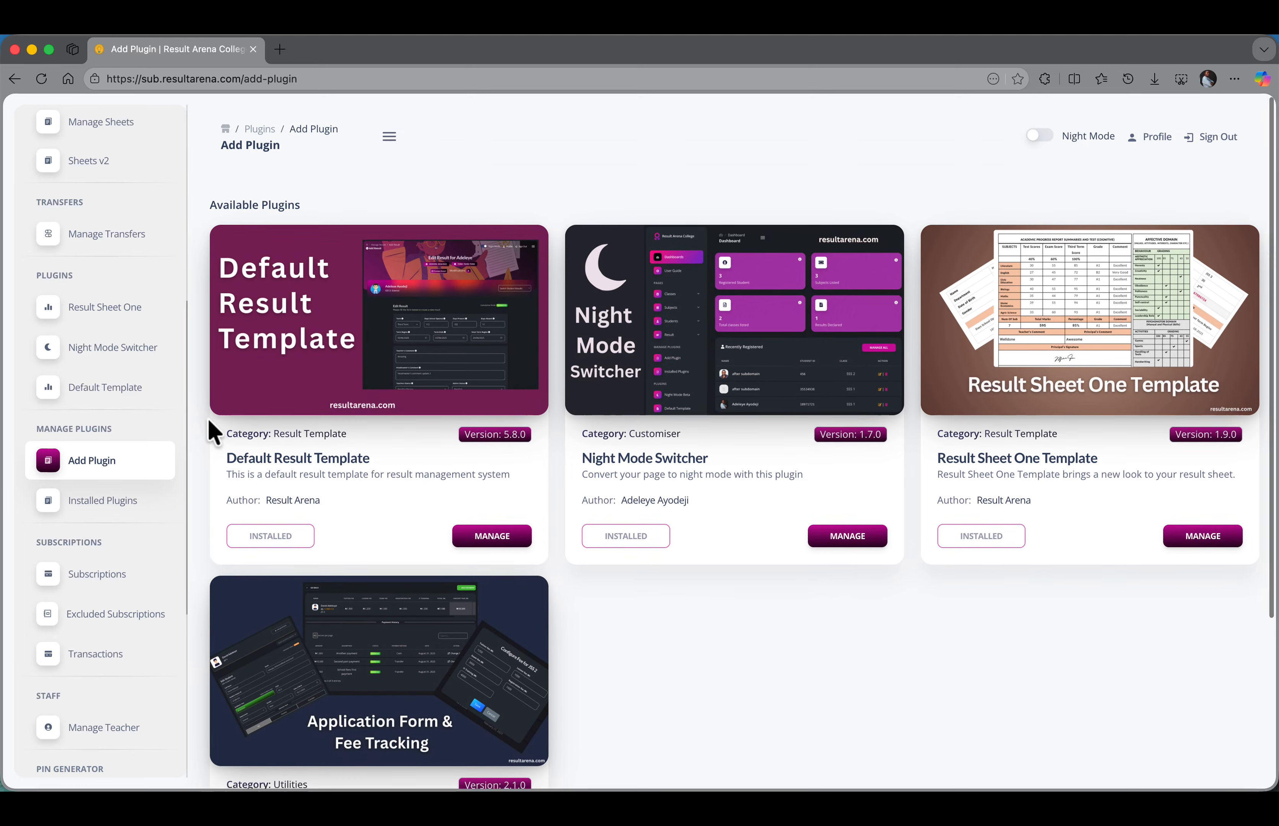
scroll(102, 358, up, 8)
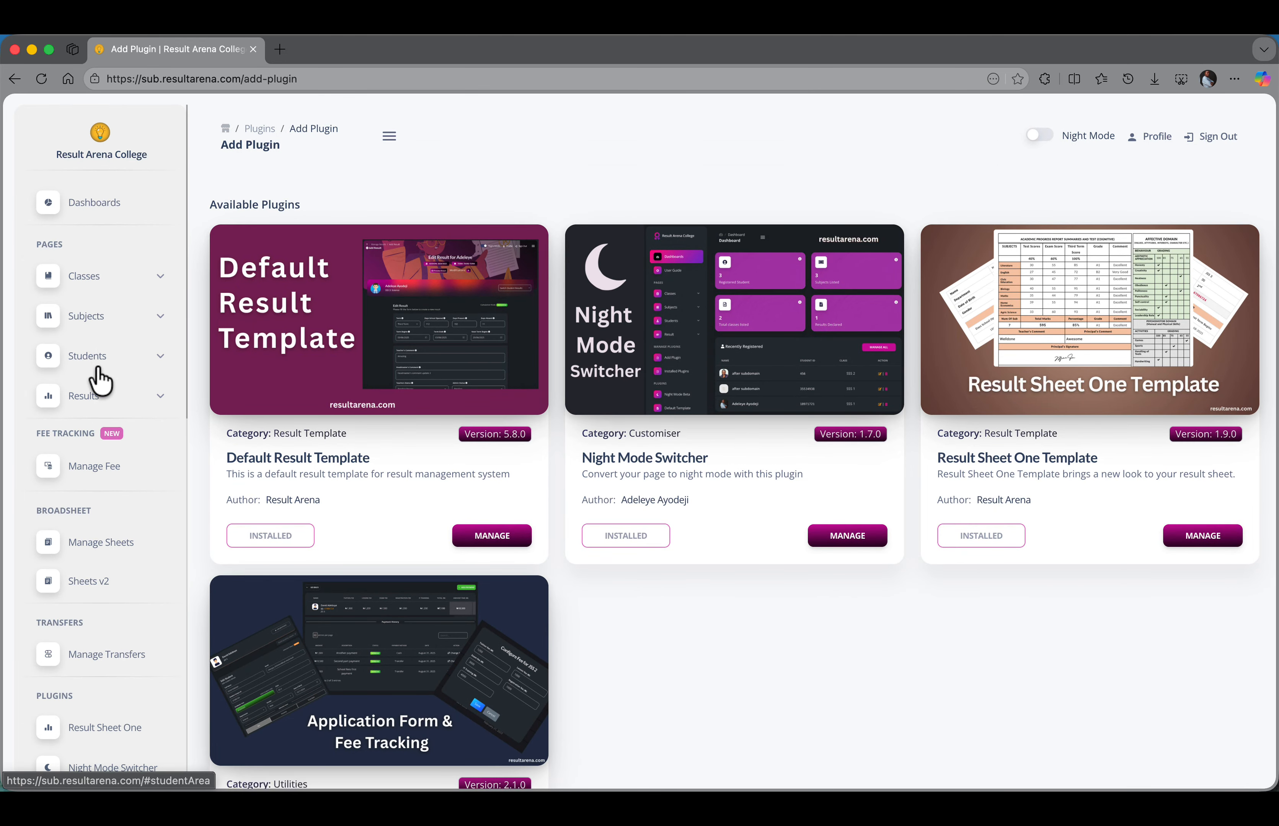
click(99, 360)
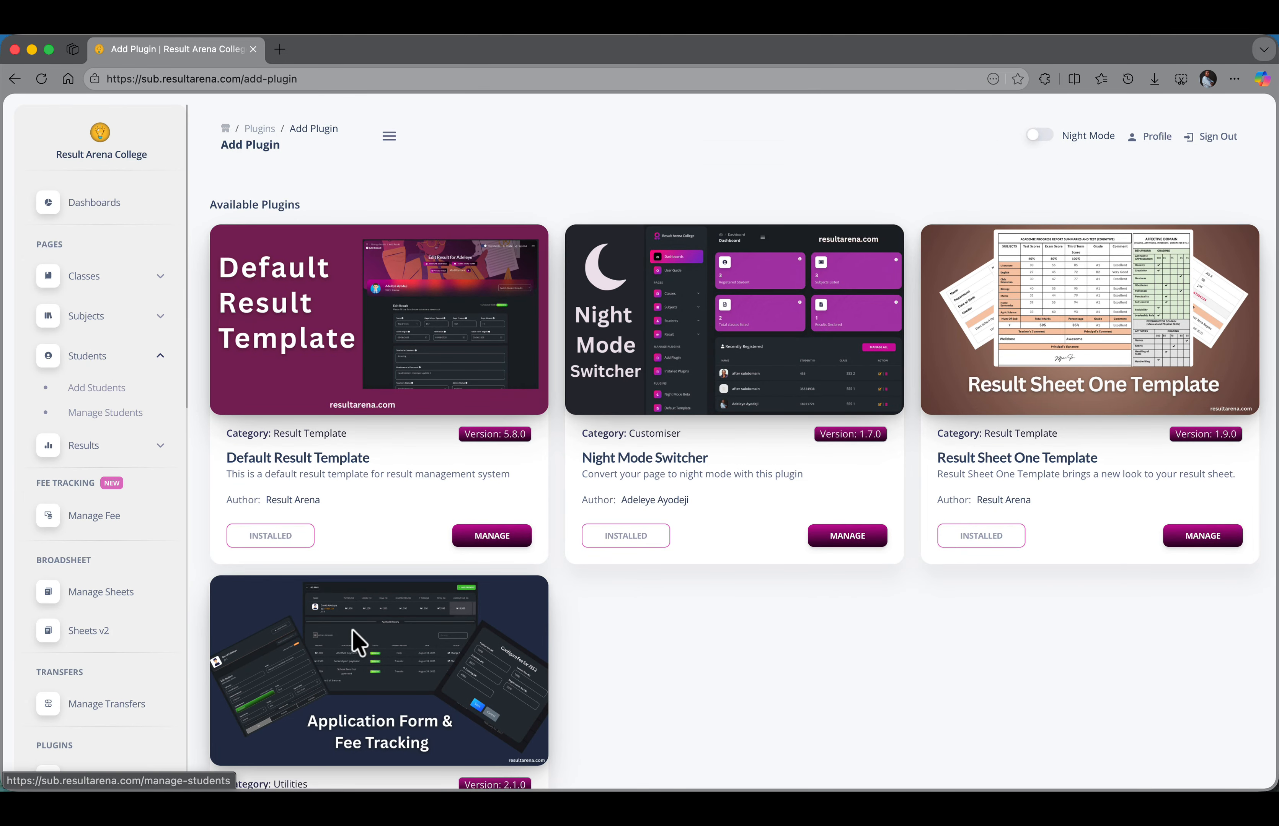
scroll(351, 645, down, 5)
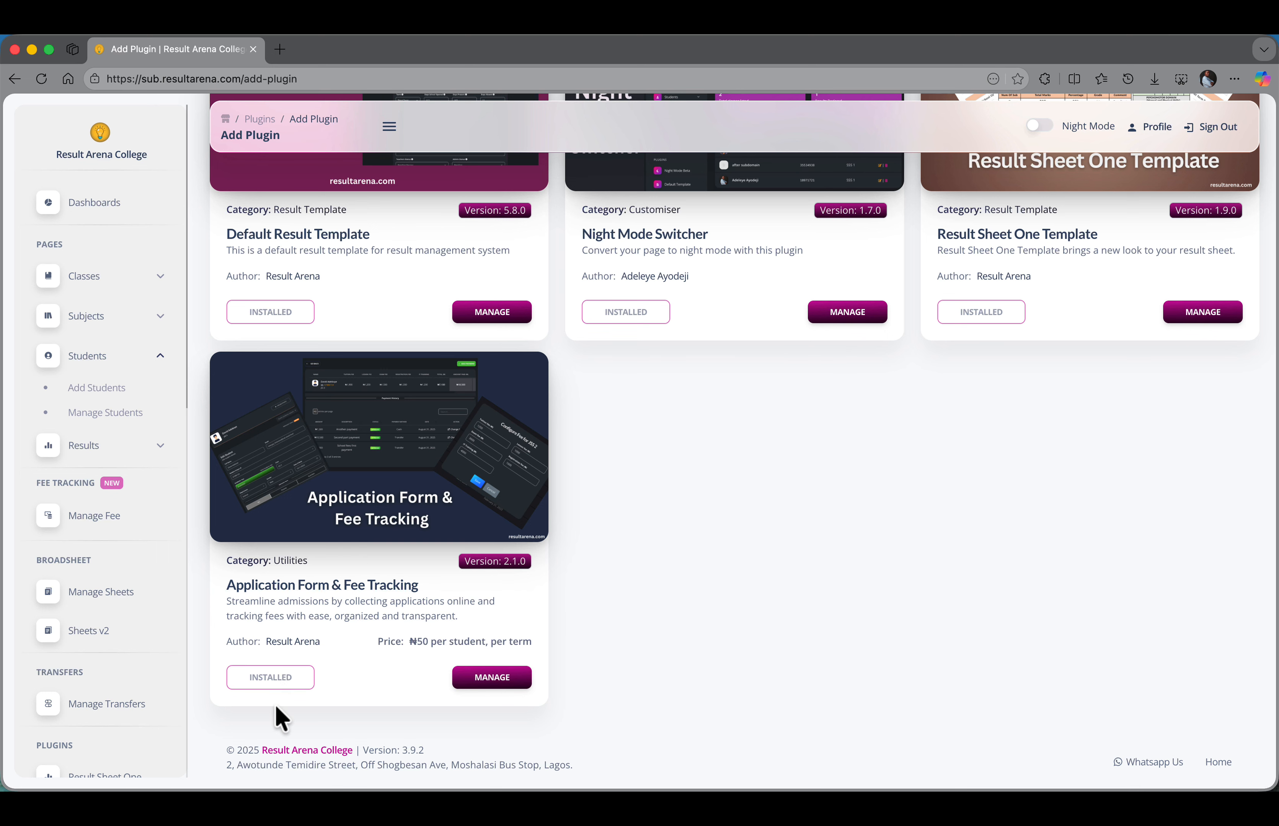
Step: Open the form for adding a student and examine the Bio, Parents and Guardian sections of its admission form
click(104, 393)
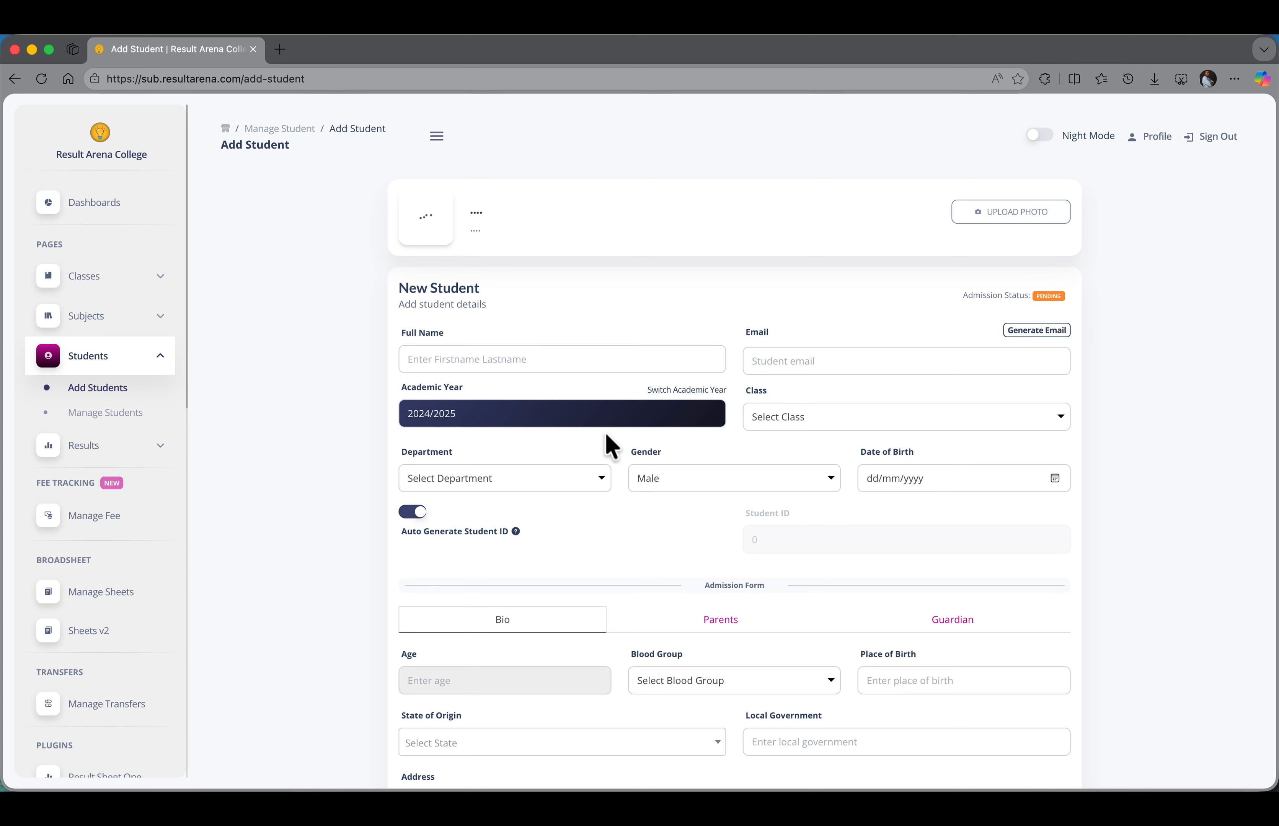
scroll(613, 446, down, 5)
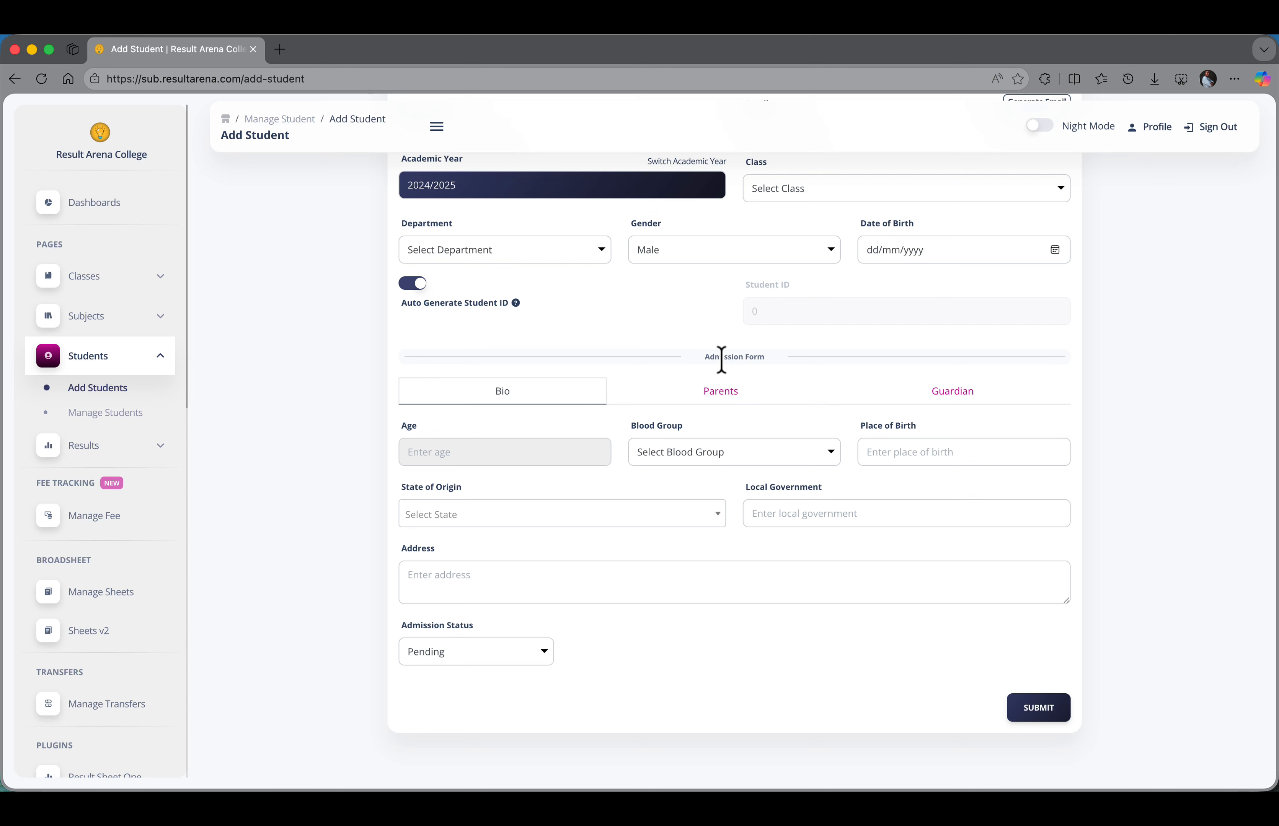
drag(703, 358, 756, 358)
click(777, 358)
click(682, 398)
click(970, 395)
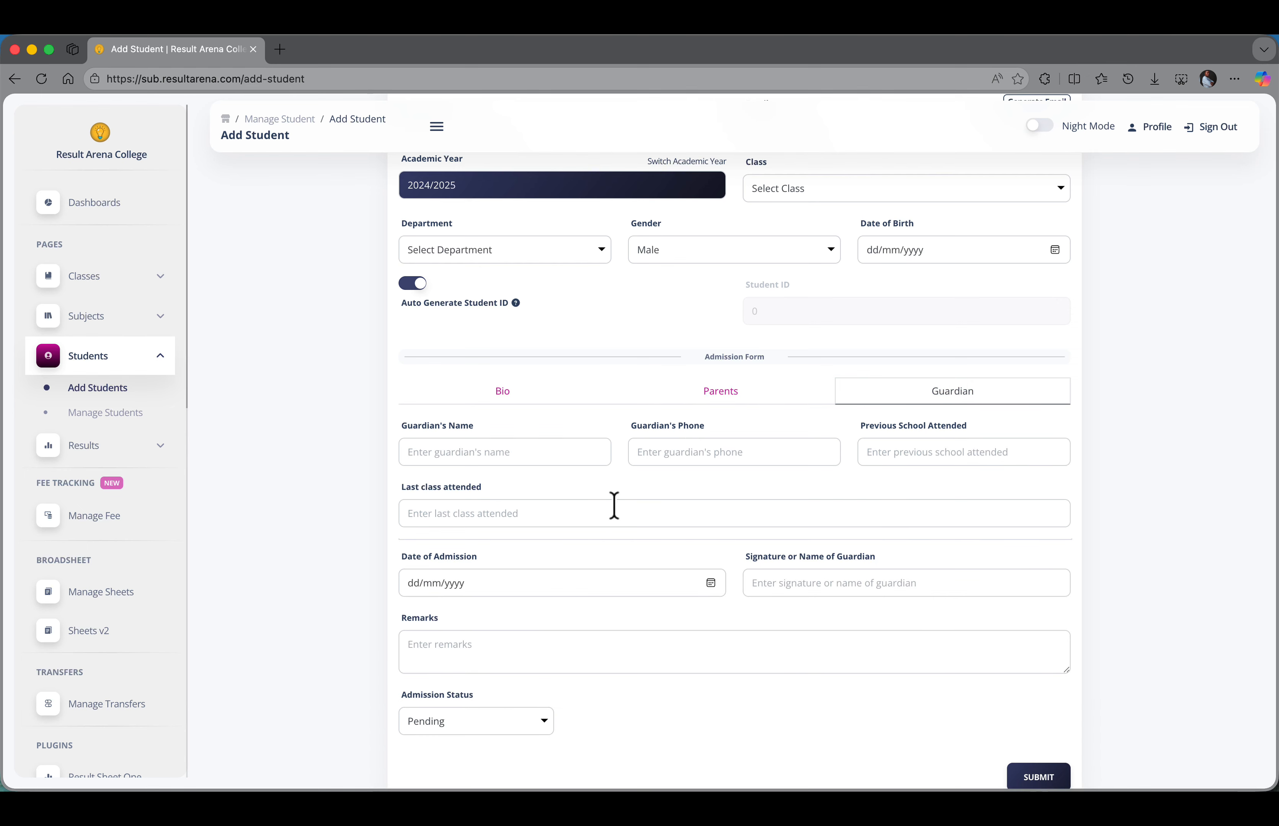
click(553, 398)
click(707, 394)
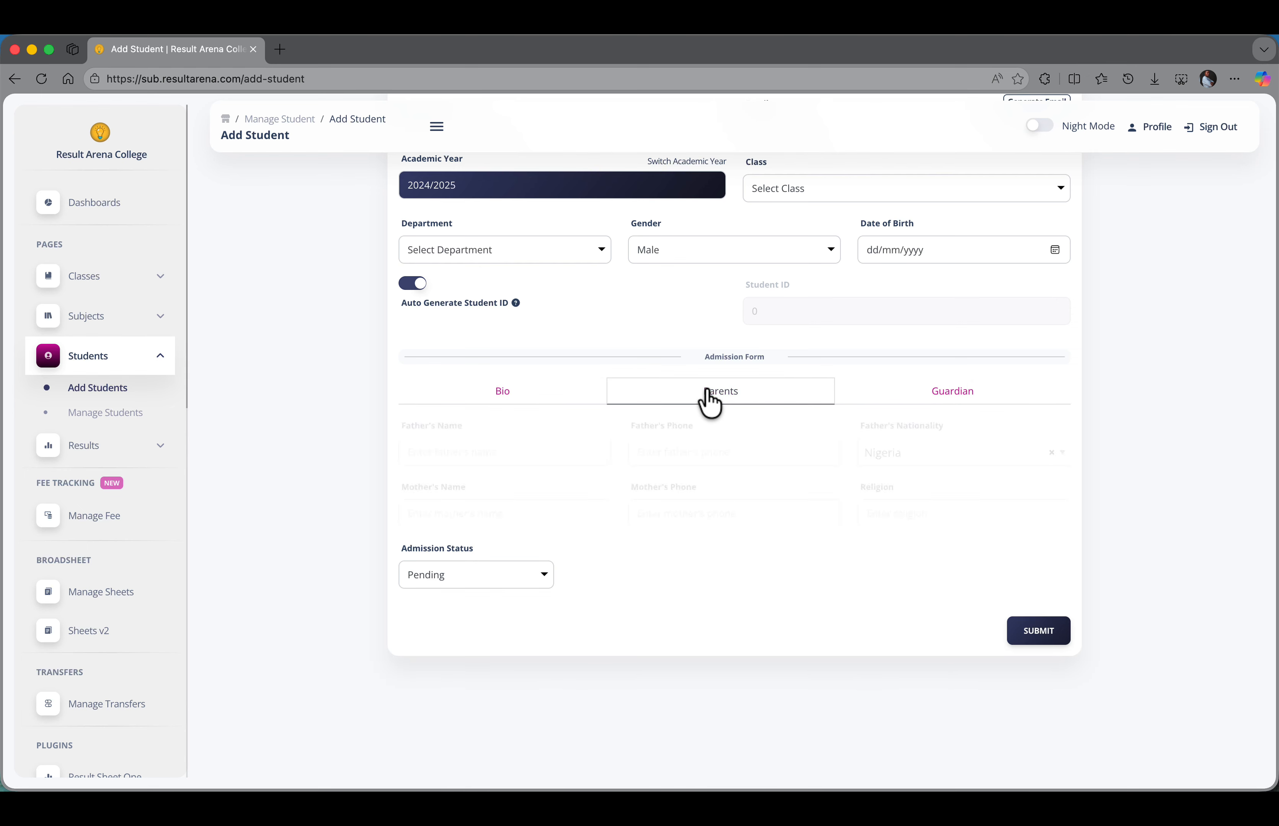
scroll(893, 265, up, 2)
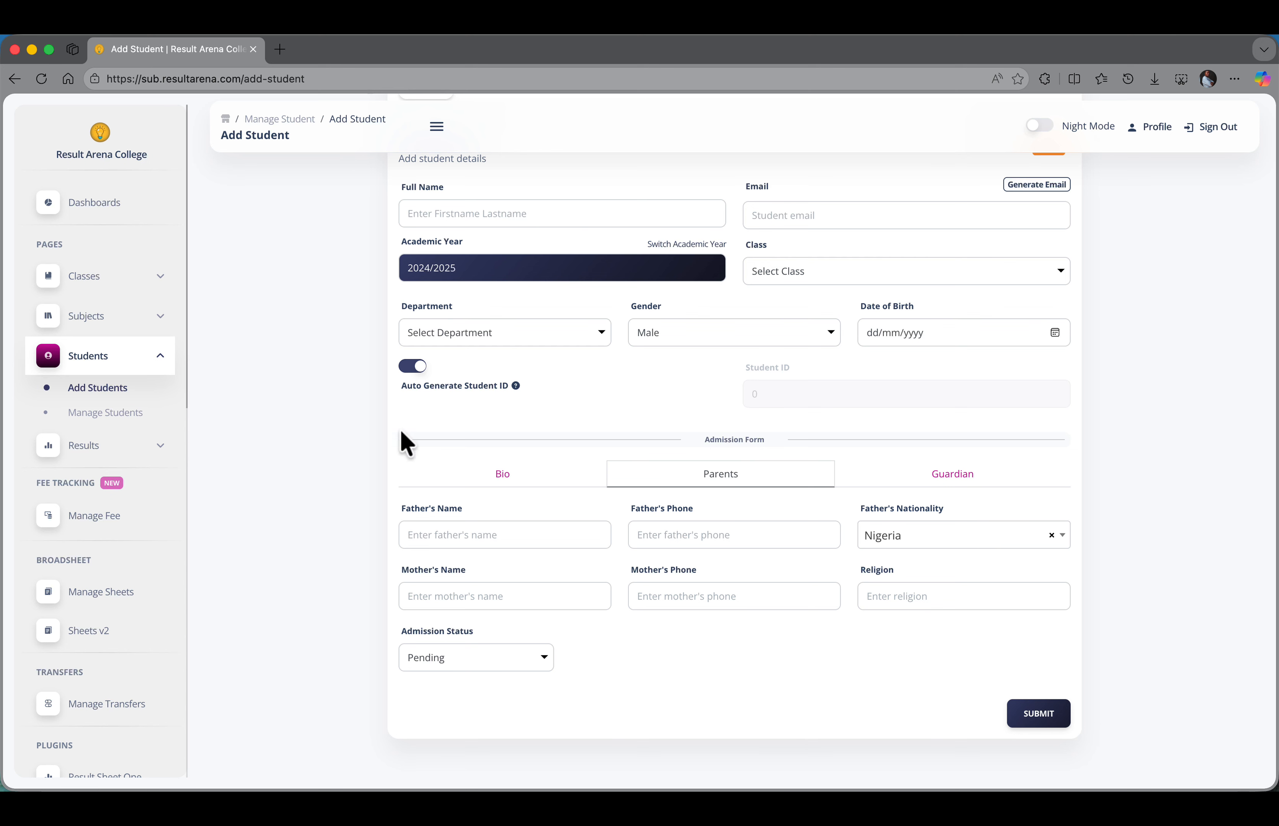
Step: Open the fee tracking summary and go to its fee configuration page
scroll(85, 521, down, 3)
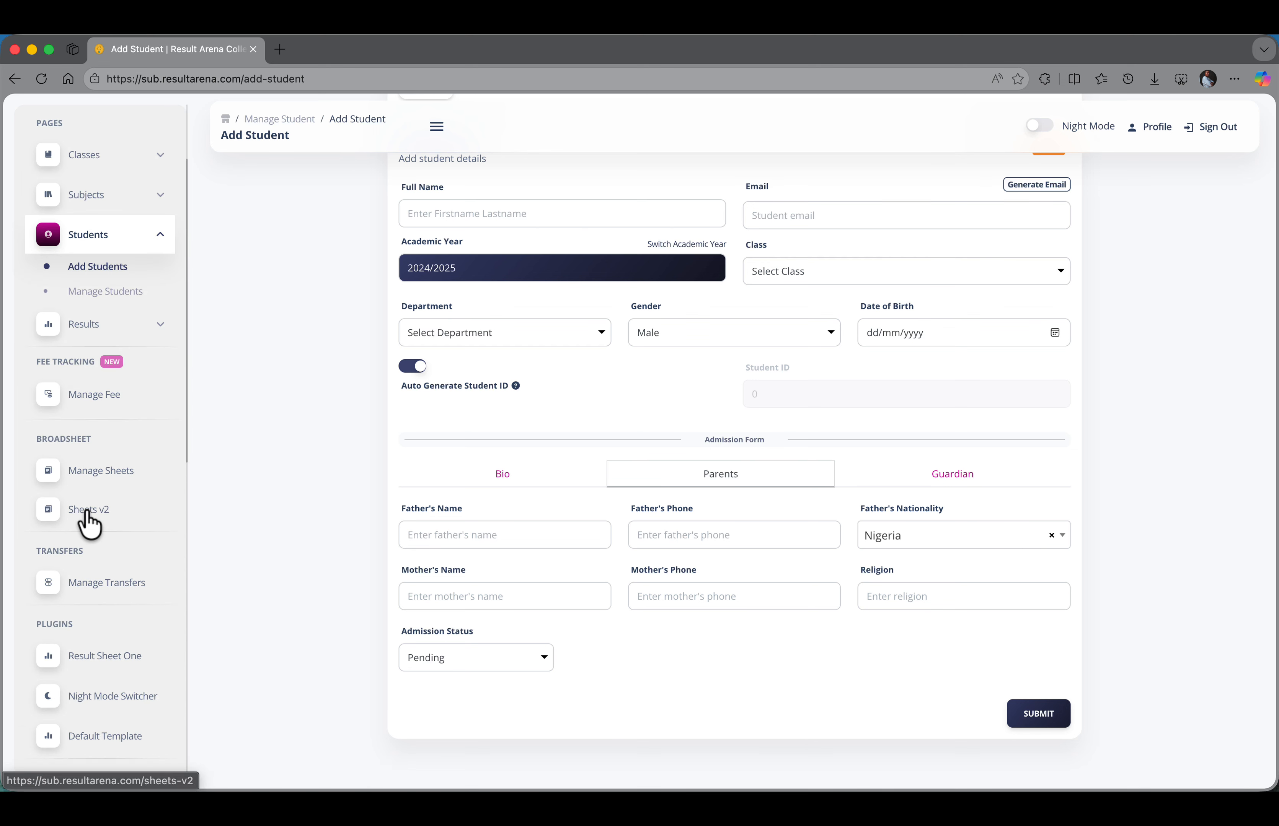
click(86, 403)
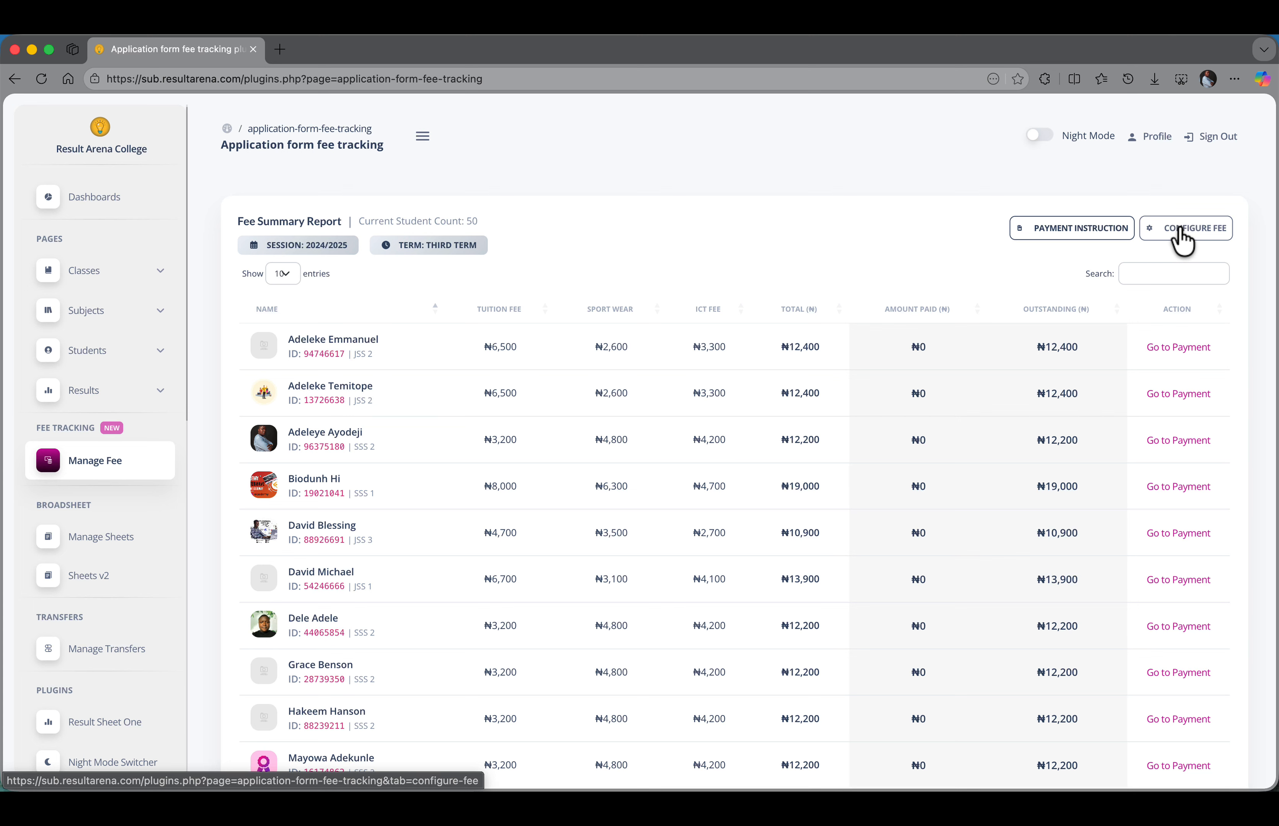
click(1182, 242)
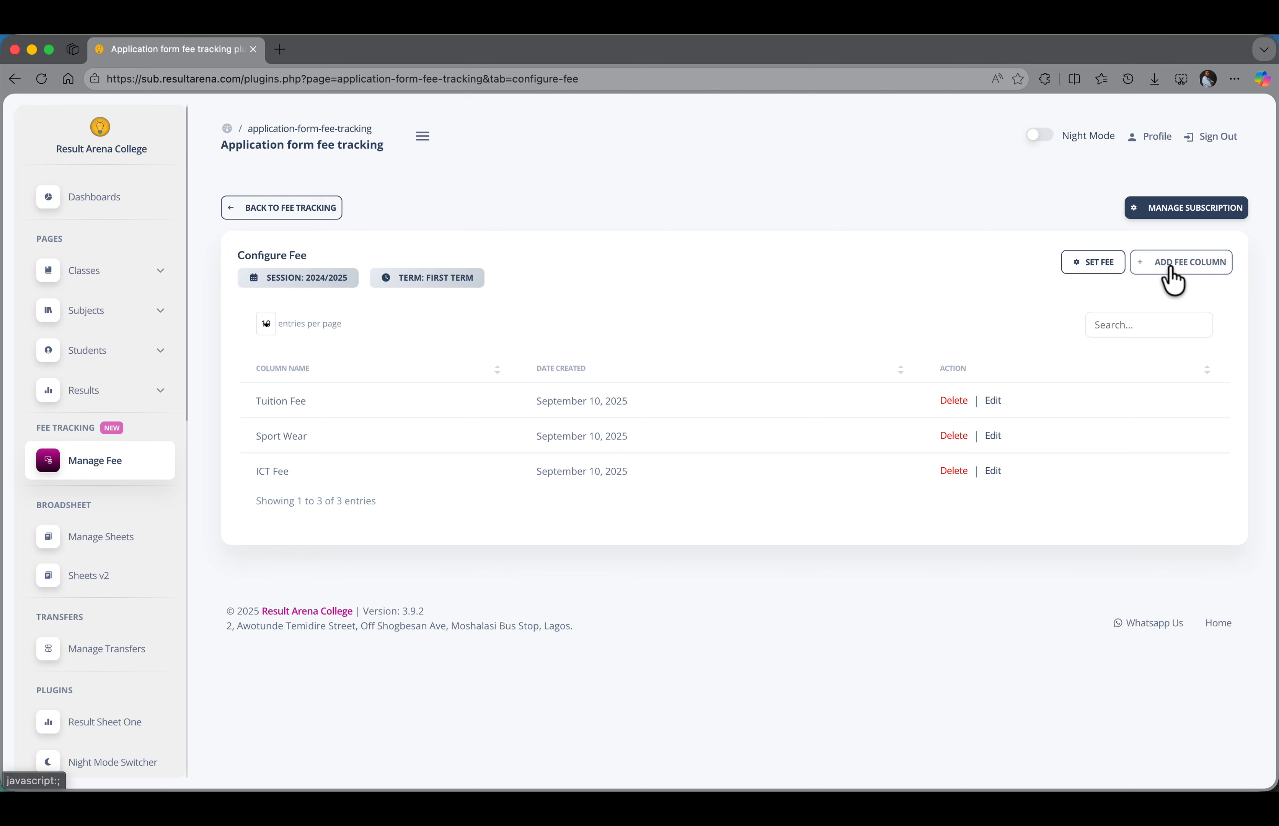
Step: Add two fee columns named Transportation and Health Care to the fee configuration
click(1173, 280)
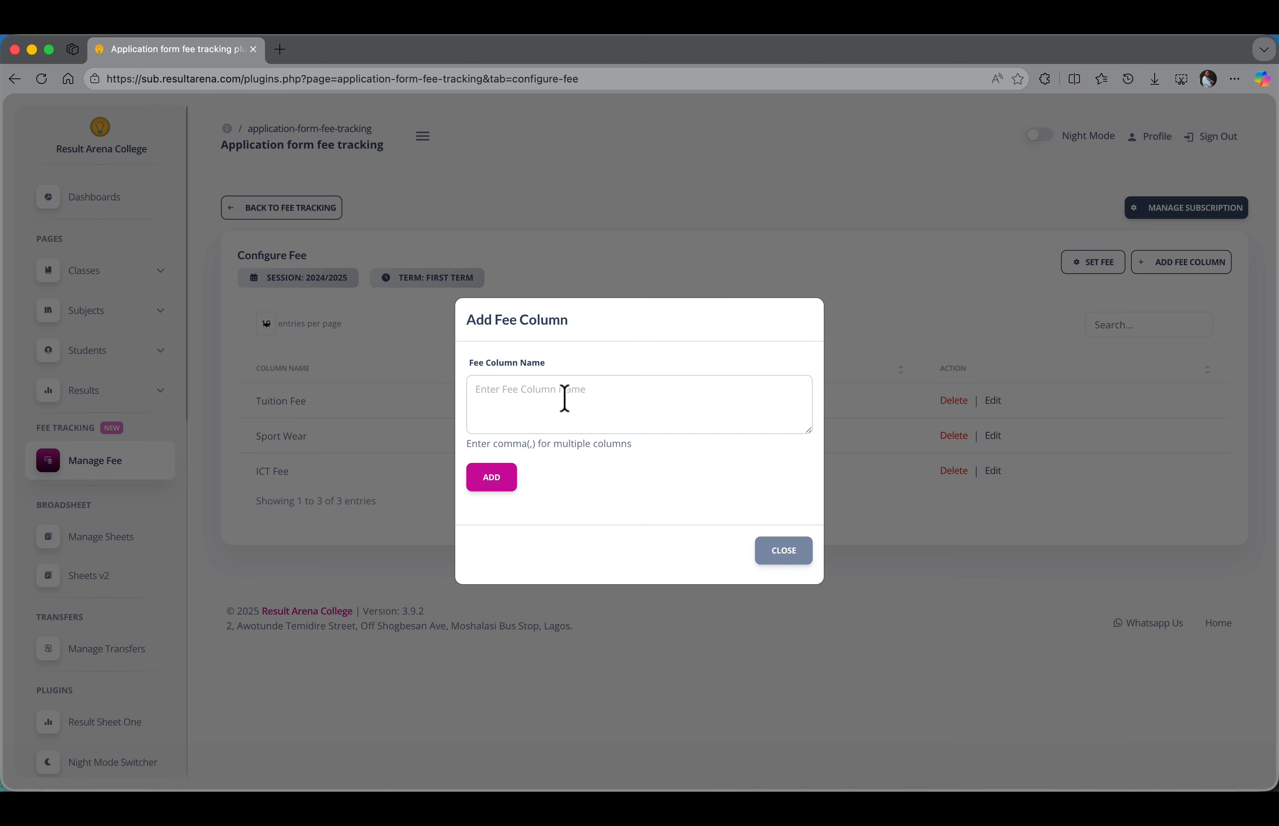
click(564, 398)
text(Tr)
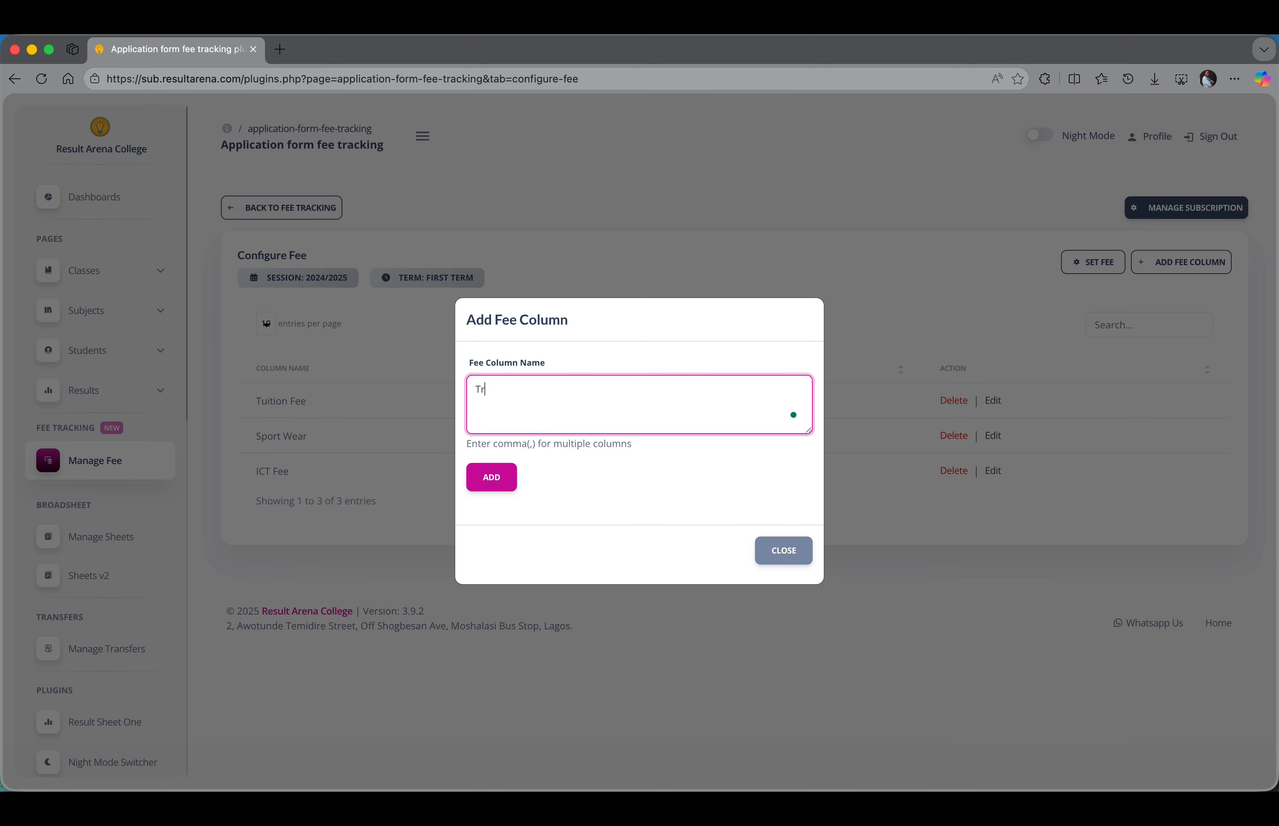
text(ansportation)
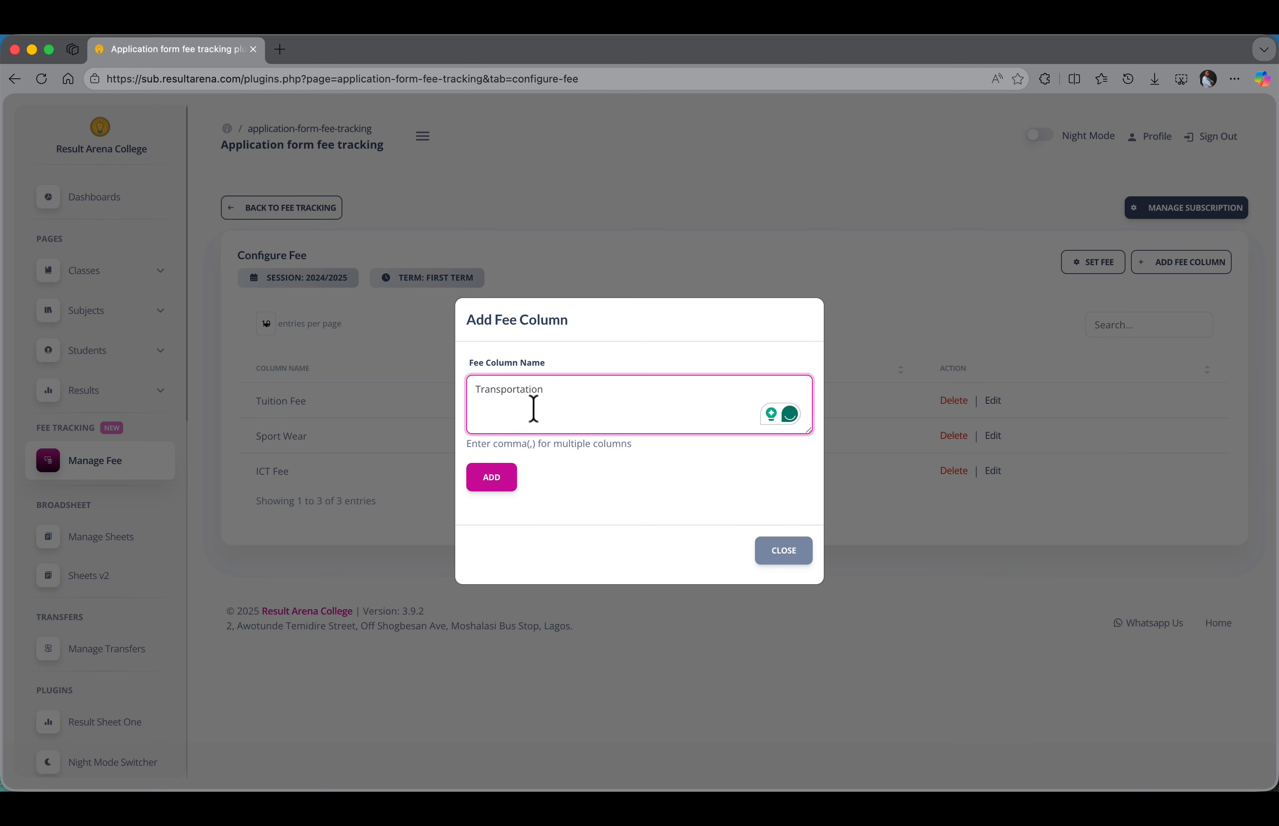
text(, Health Care)
click(499, 476)
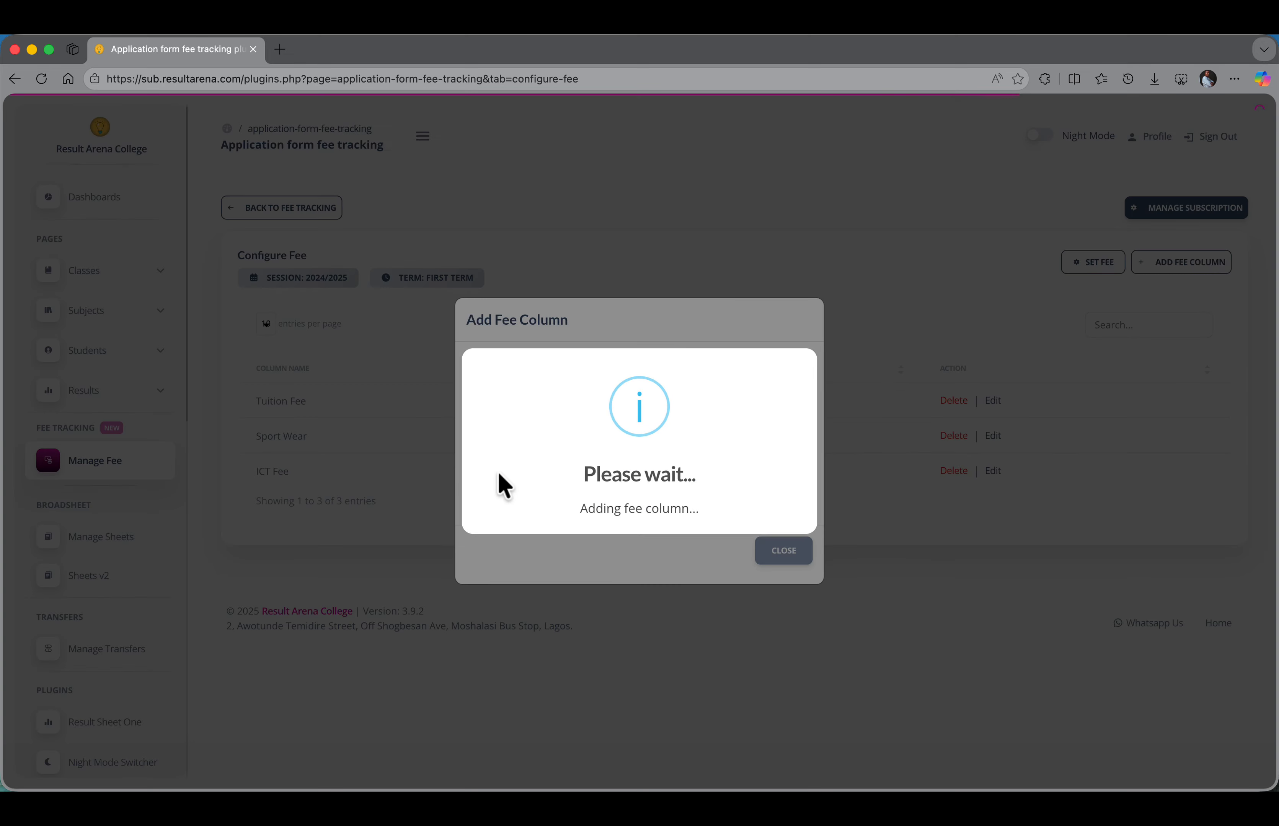
click(649, 530)
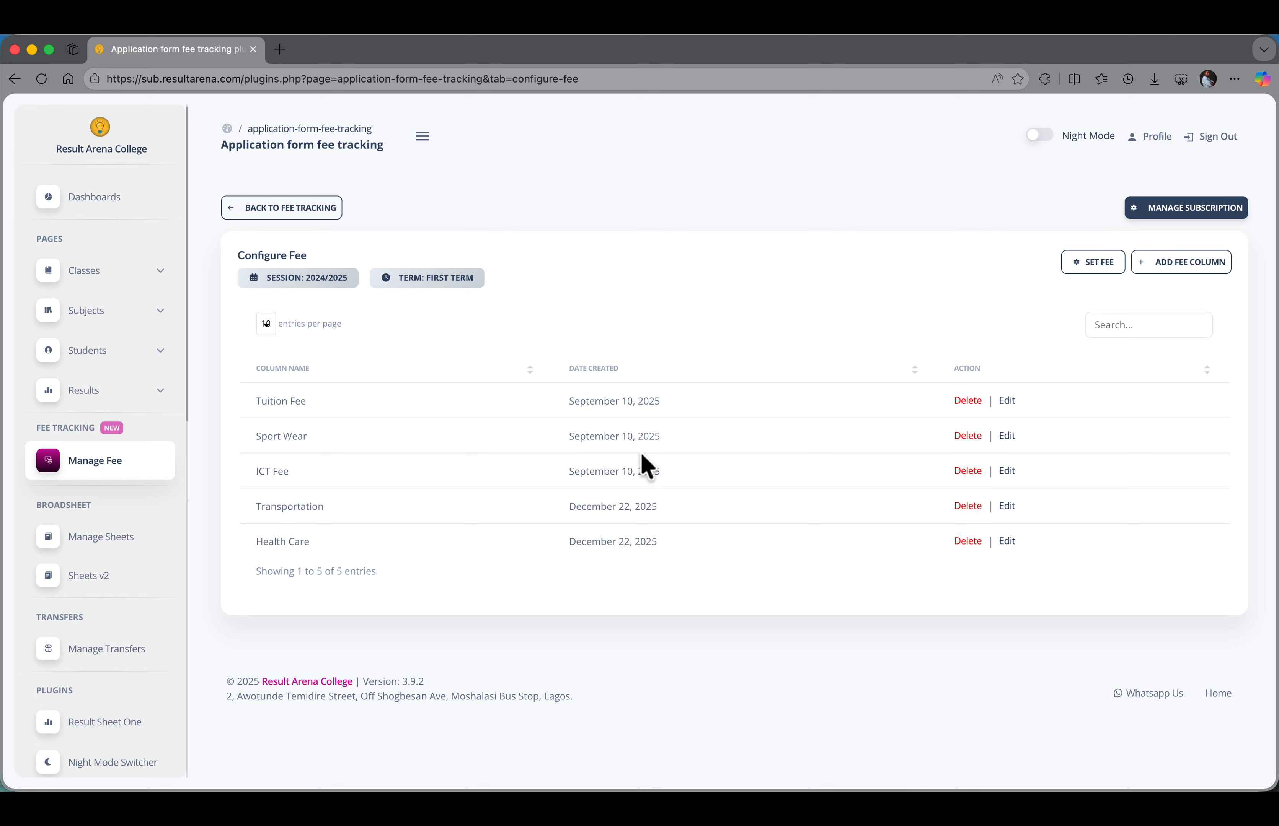
Step: From the class list, set the SSS 1 fees to 10000 for Transportation and 3500 for Health Care, and save them
click(103, 276)
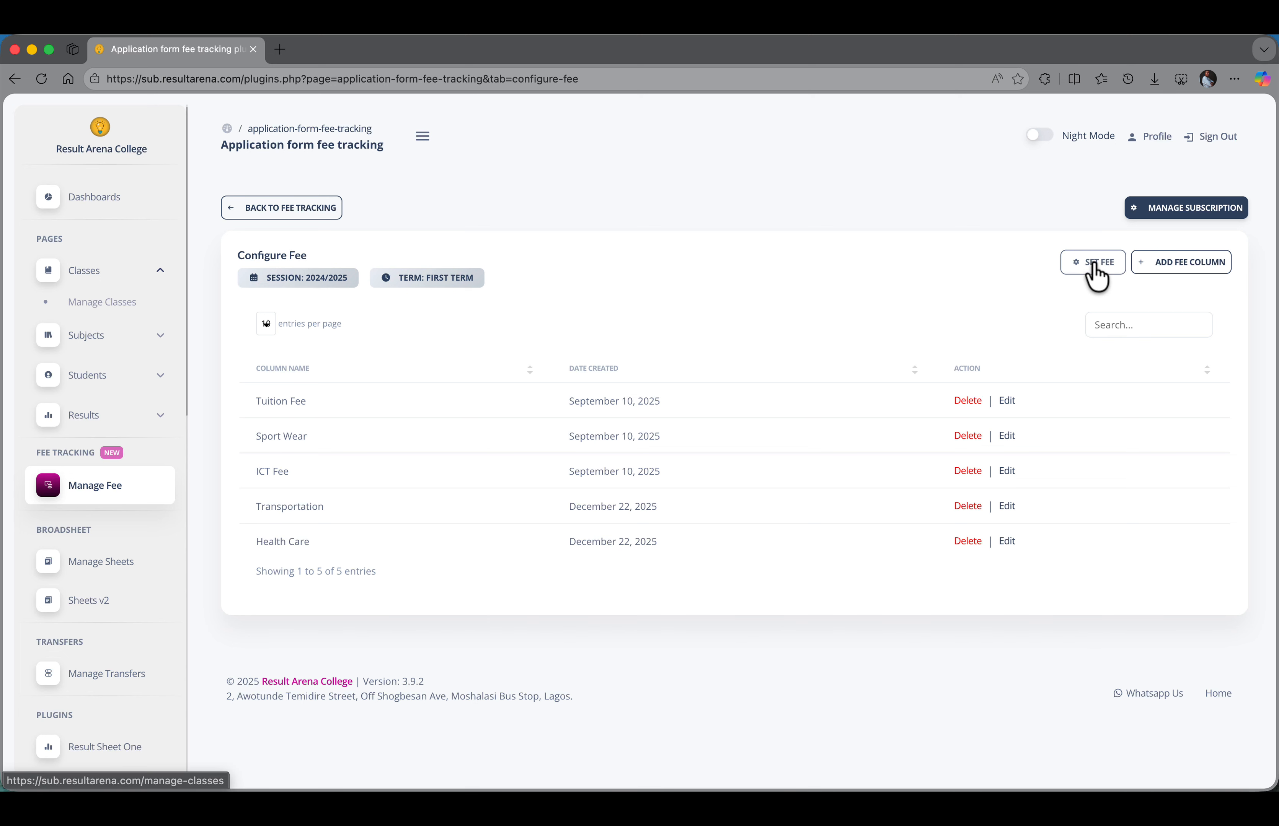
click(1091, 277)
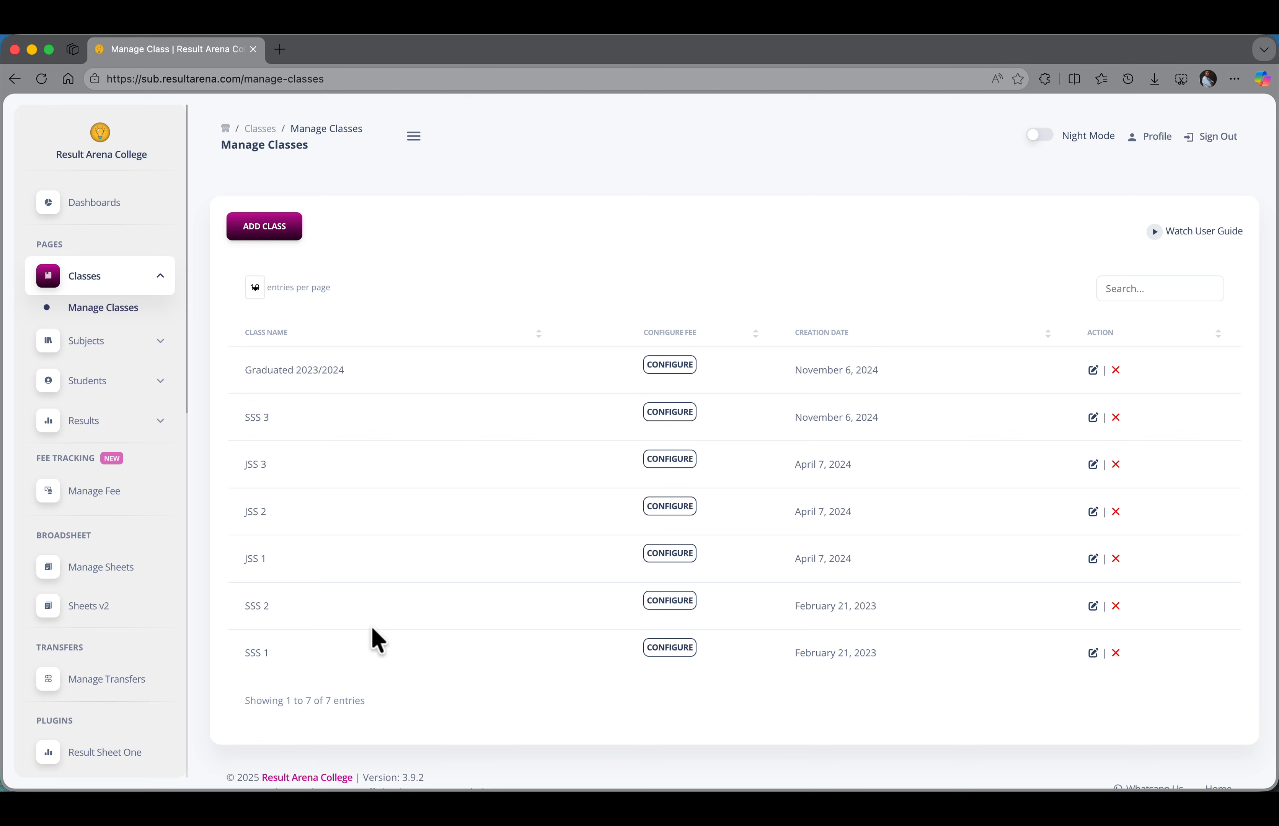
click(672, 651)
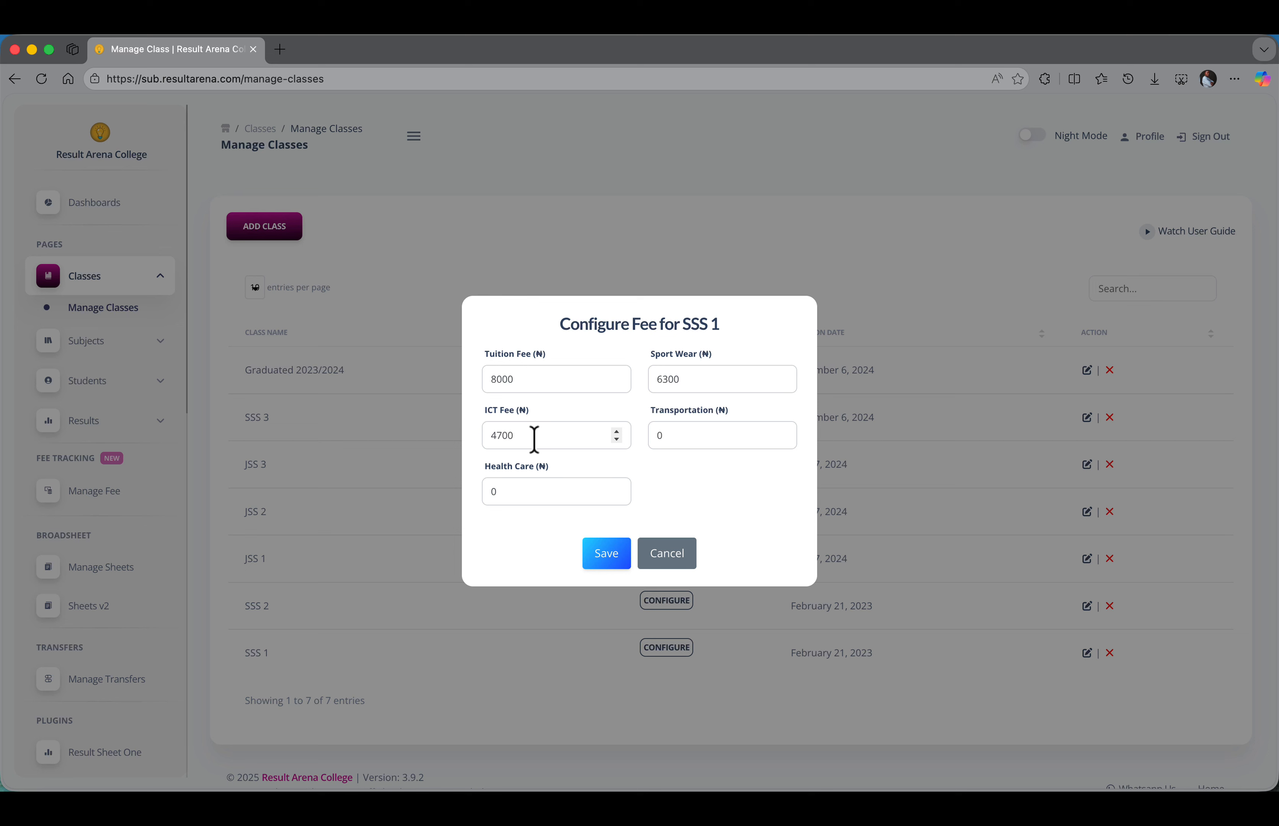
click(662, 438)
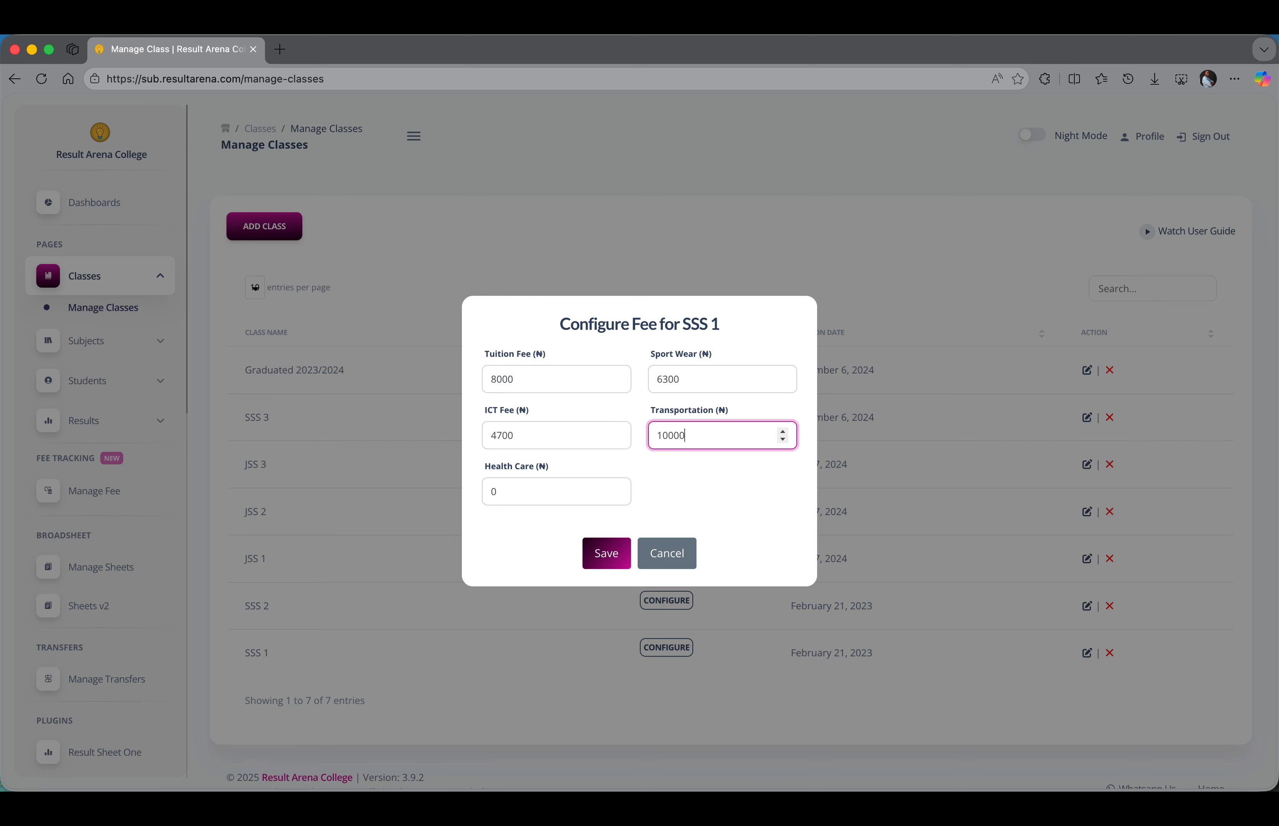
click(542, 493)
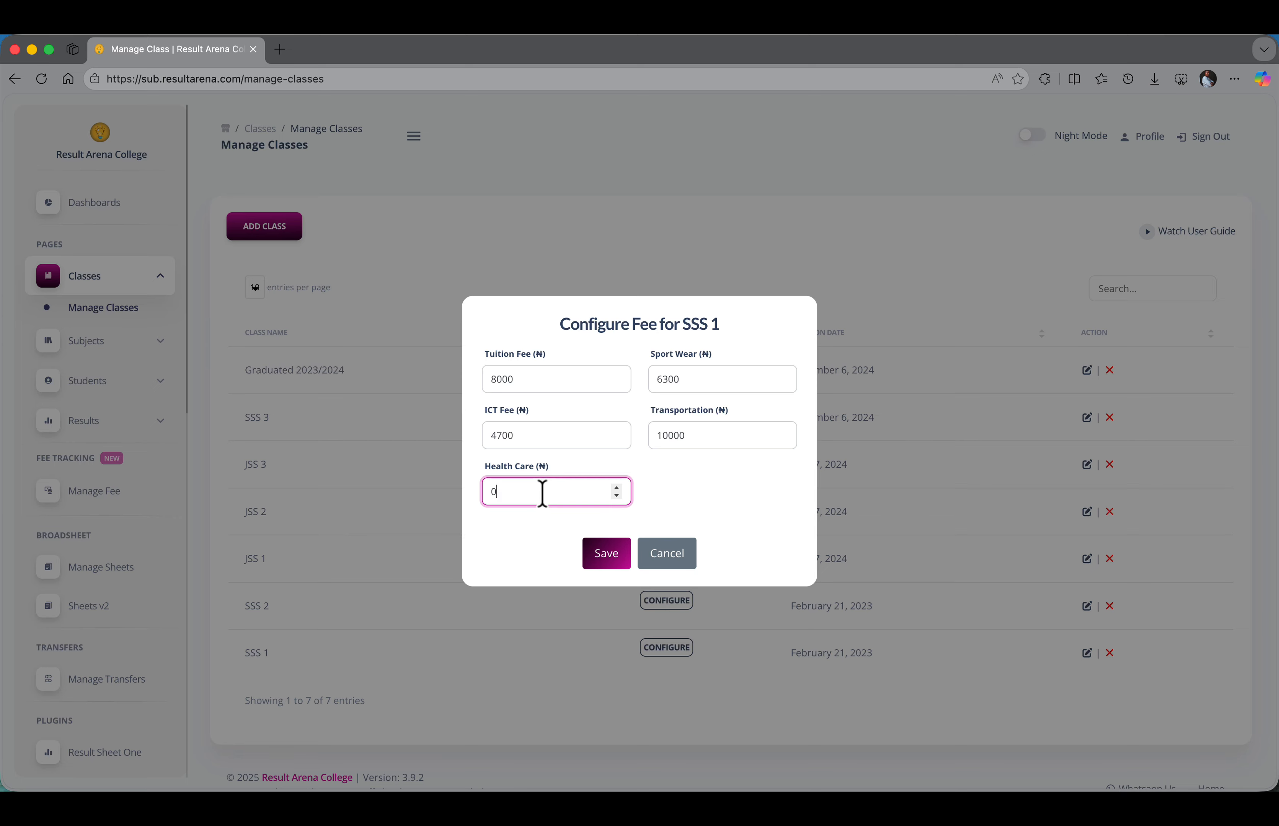
key(BackSpace)
click(728, 517)
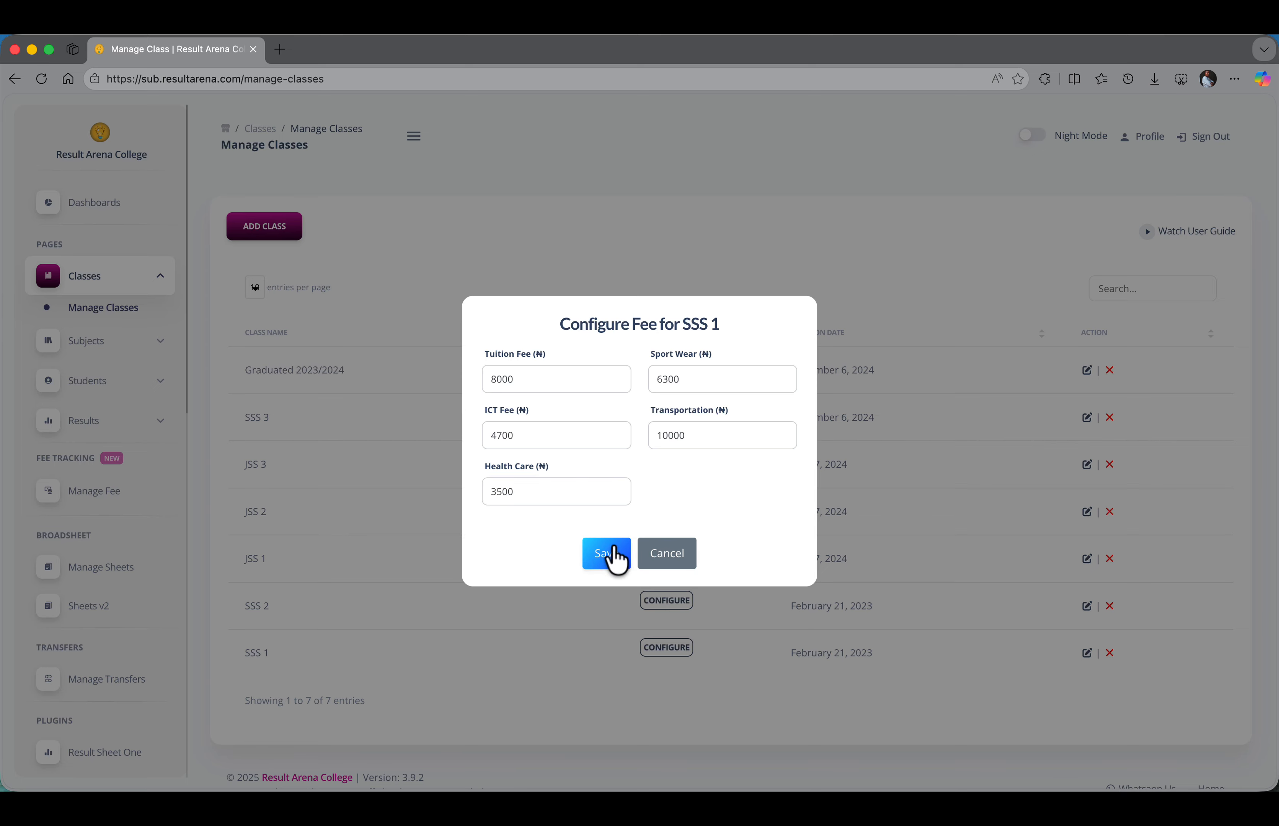
click(605, 552)
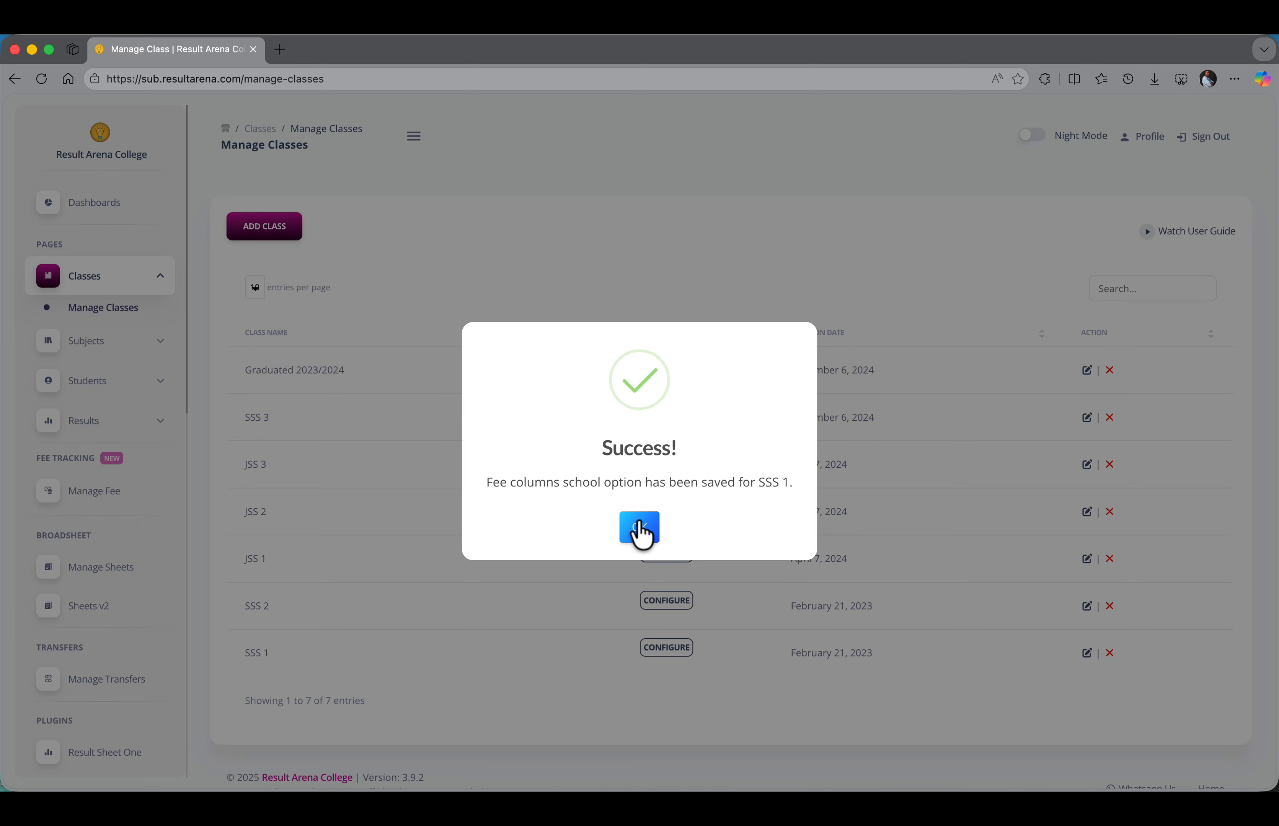
click(639, 529)
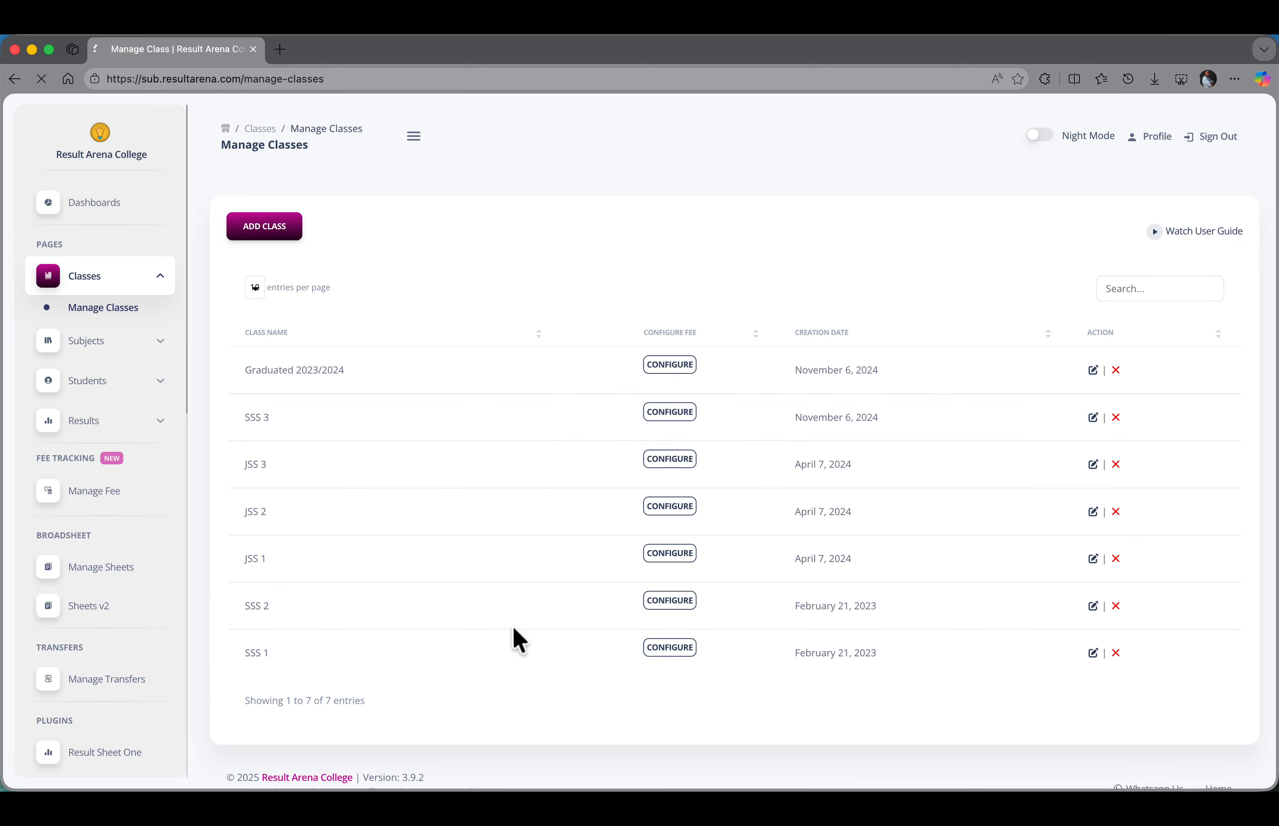
Step: Set the SSS 2 fees to 15000 for Transportation and 4500 for Health Care, and save them
click(659, 604)
click(672, 434)
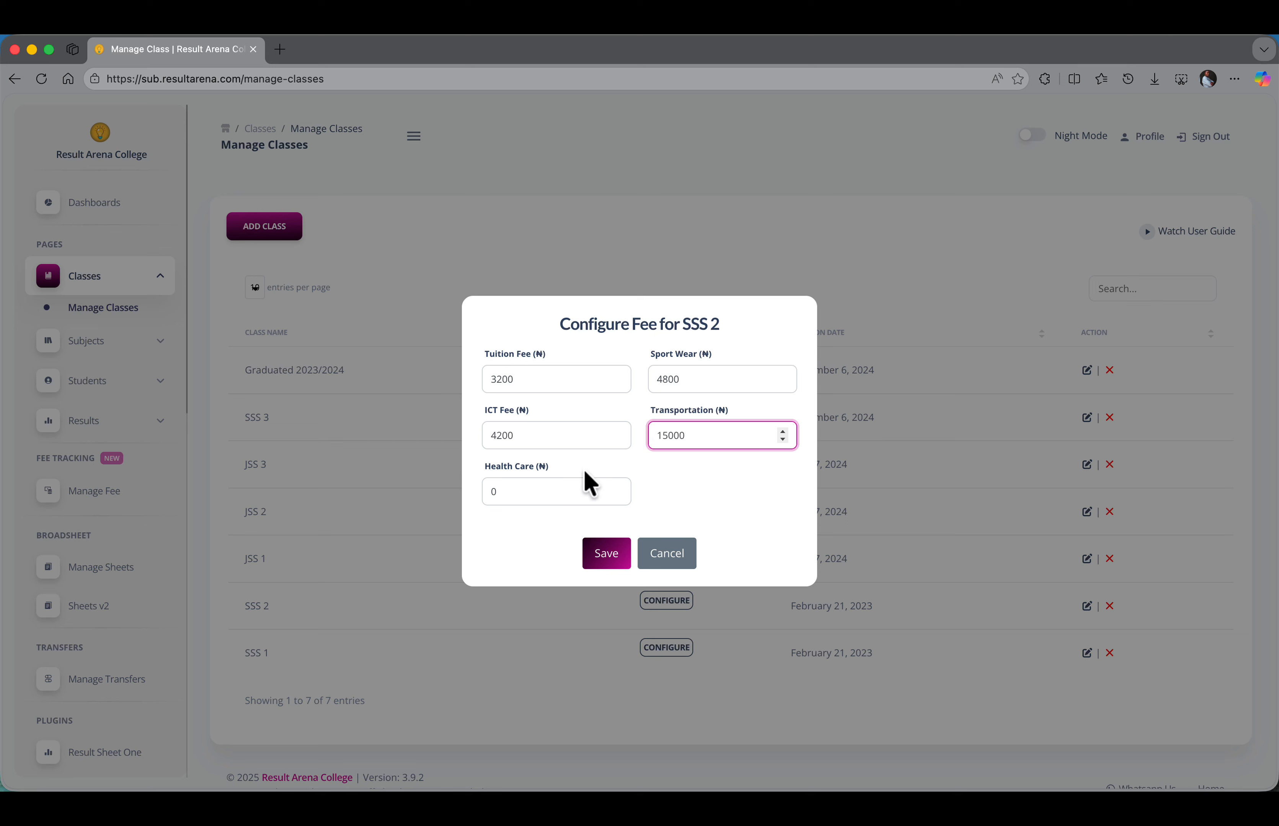
click(543, 492)
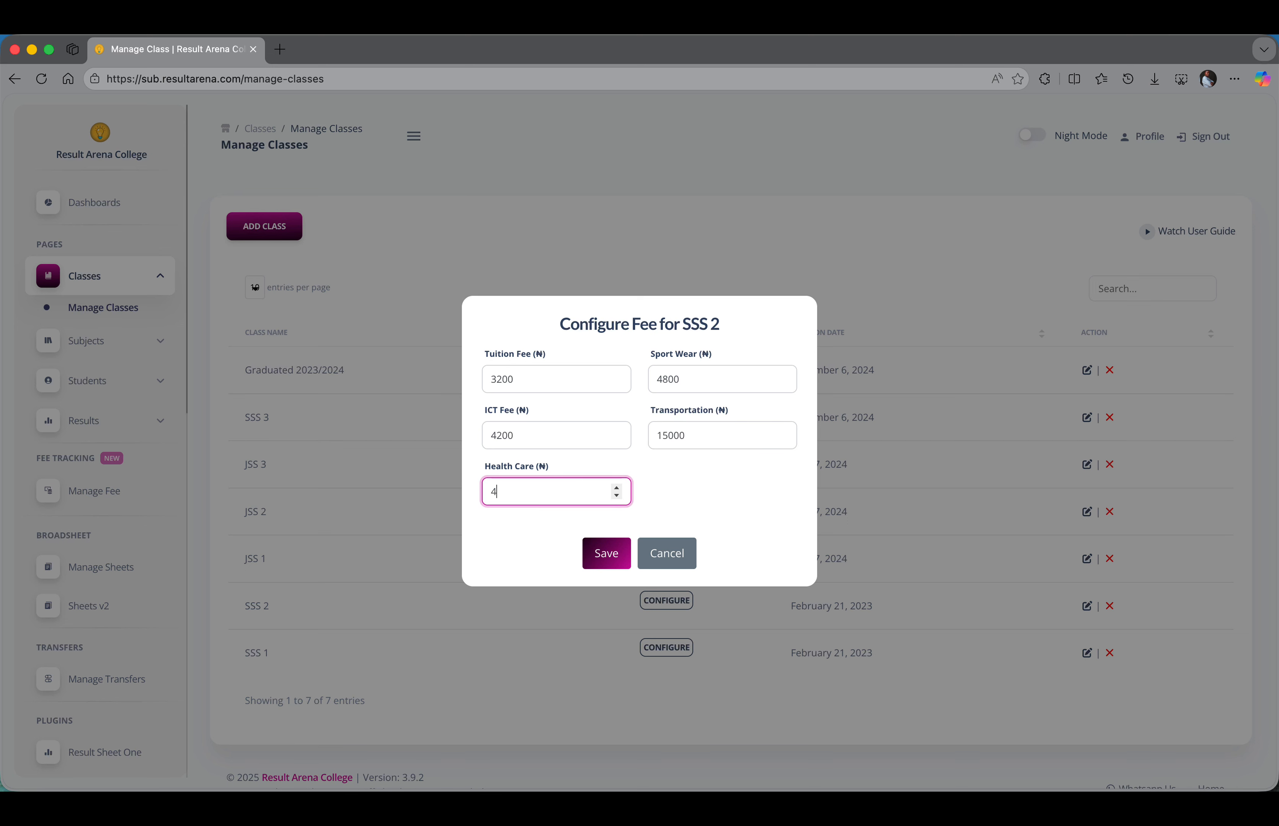
click(594, 553)
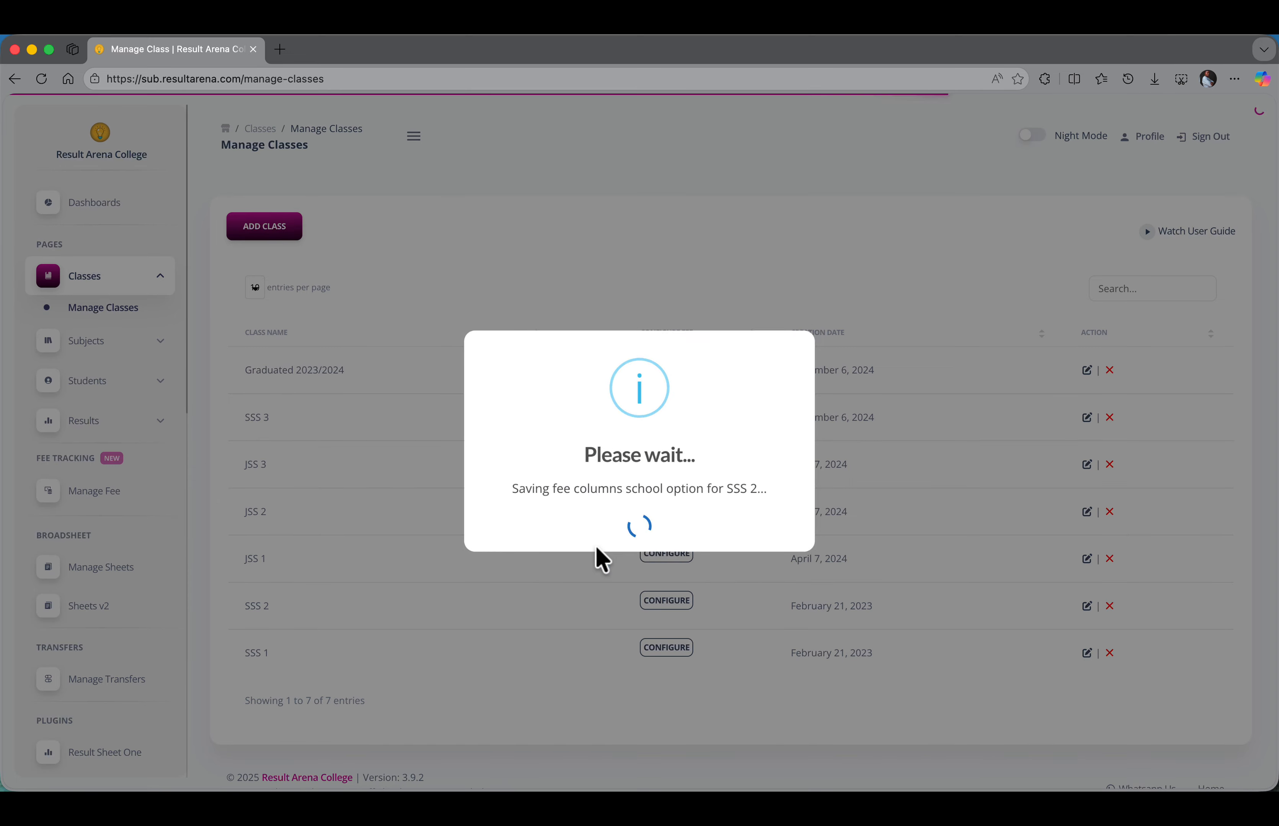
click(644, 531)
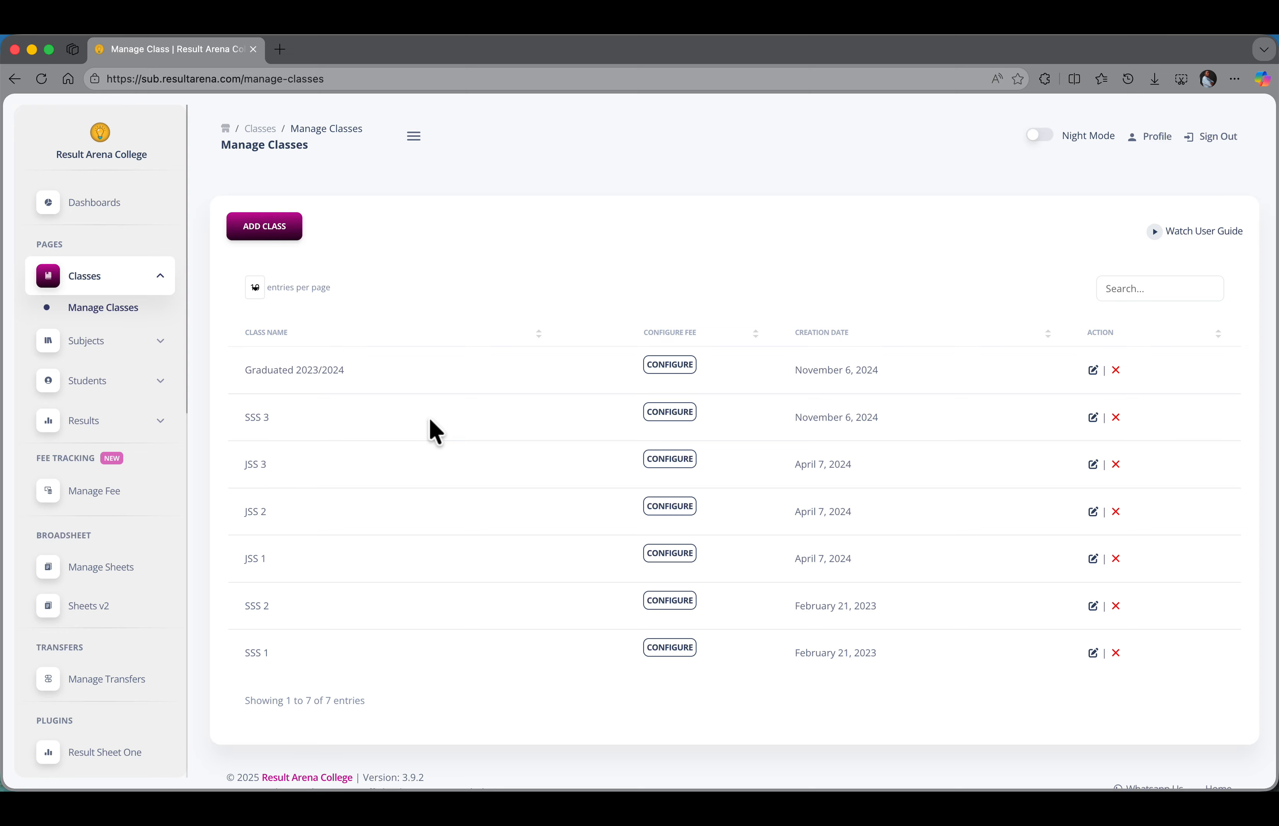
Step: Check the saved fee settings of SSS 1 and SSS 2, and open the fee summary report
click(671, 649)
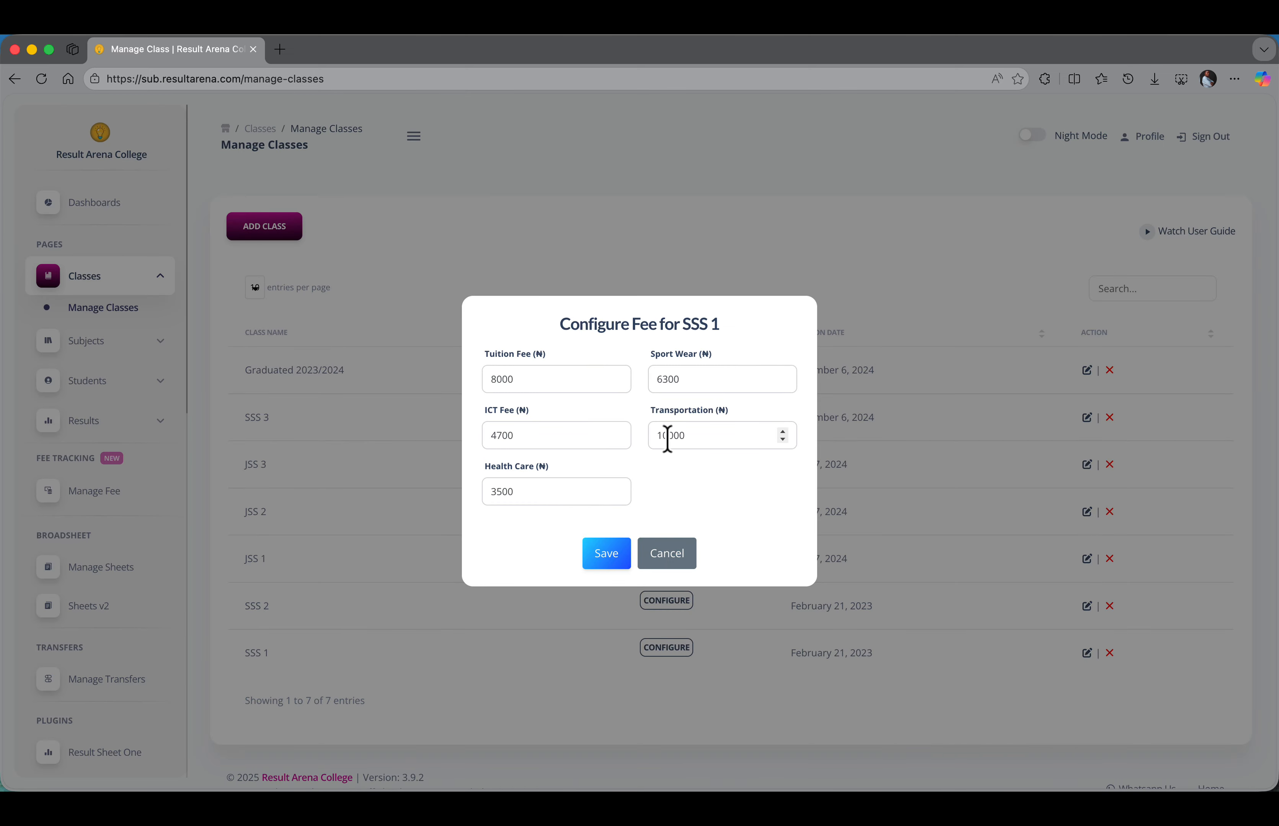
click(673, 562)
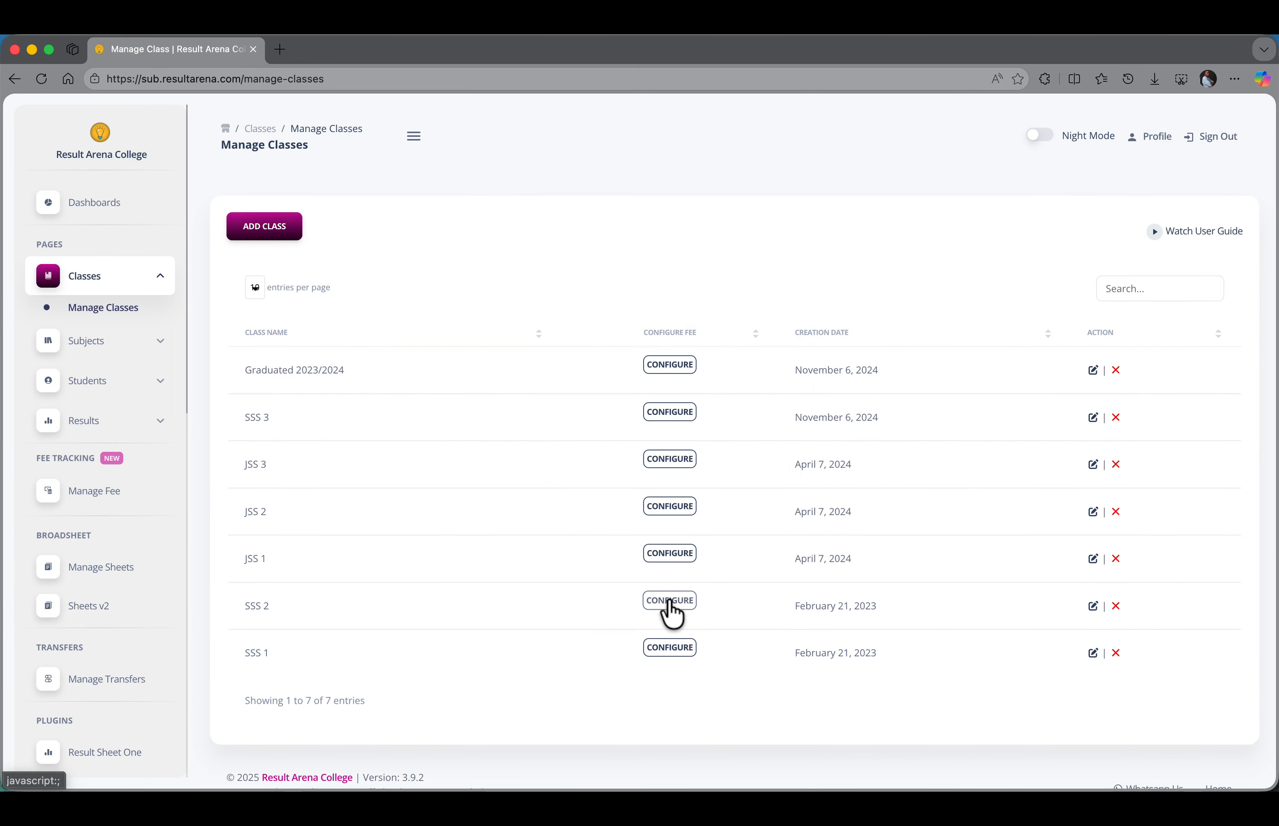
click(670, 602)
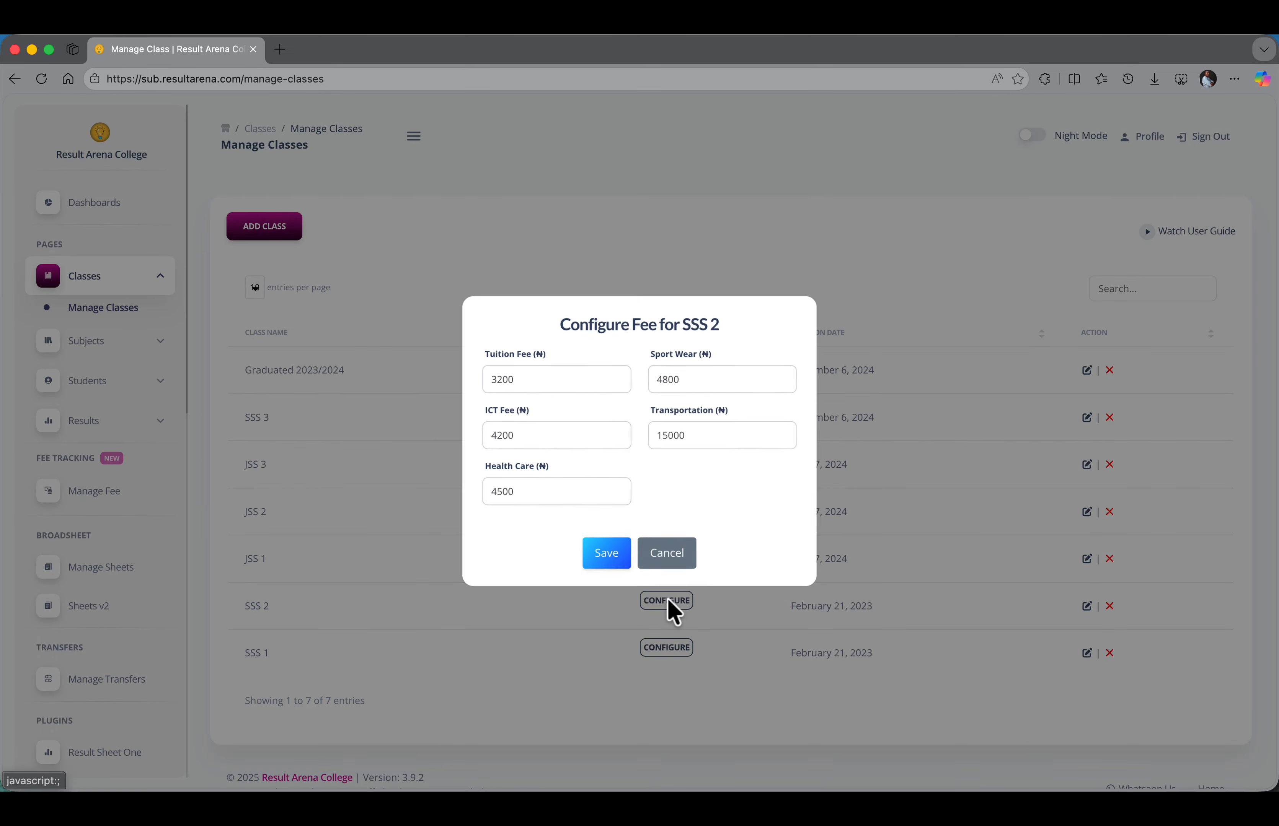
click(668, 551)
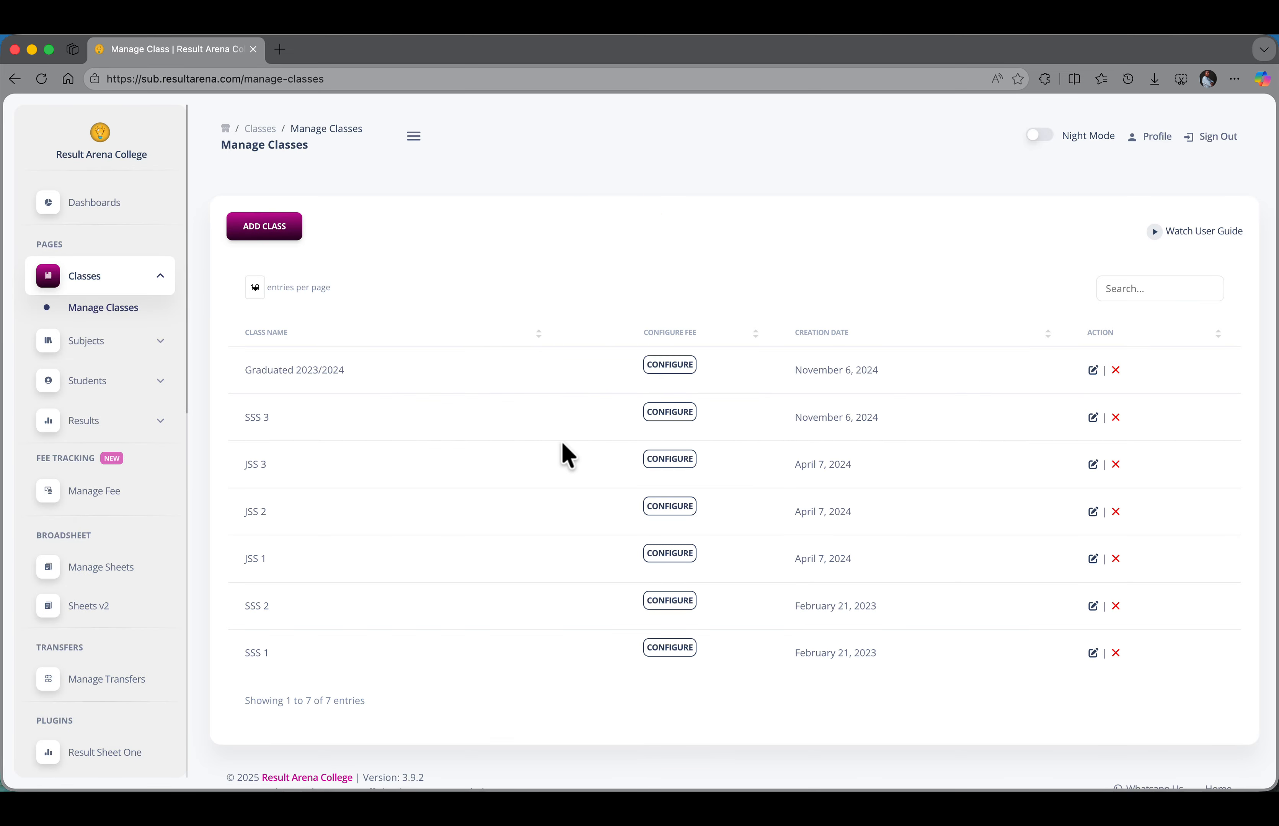
click(104, 493)
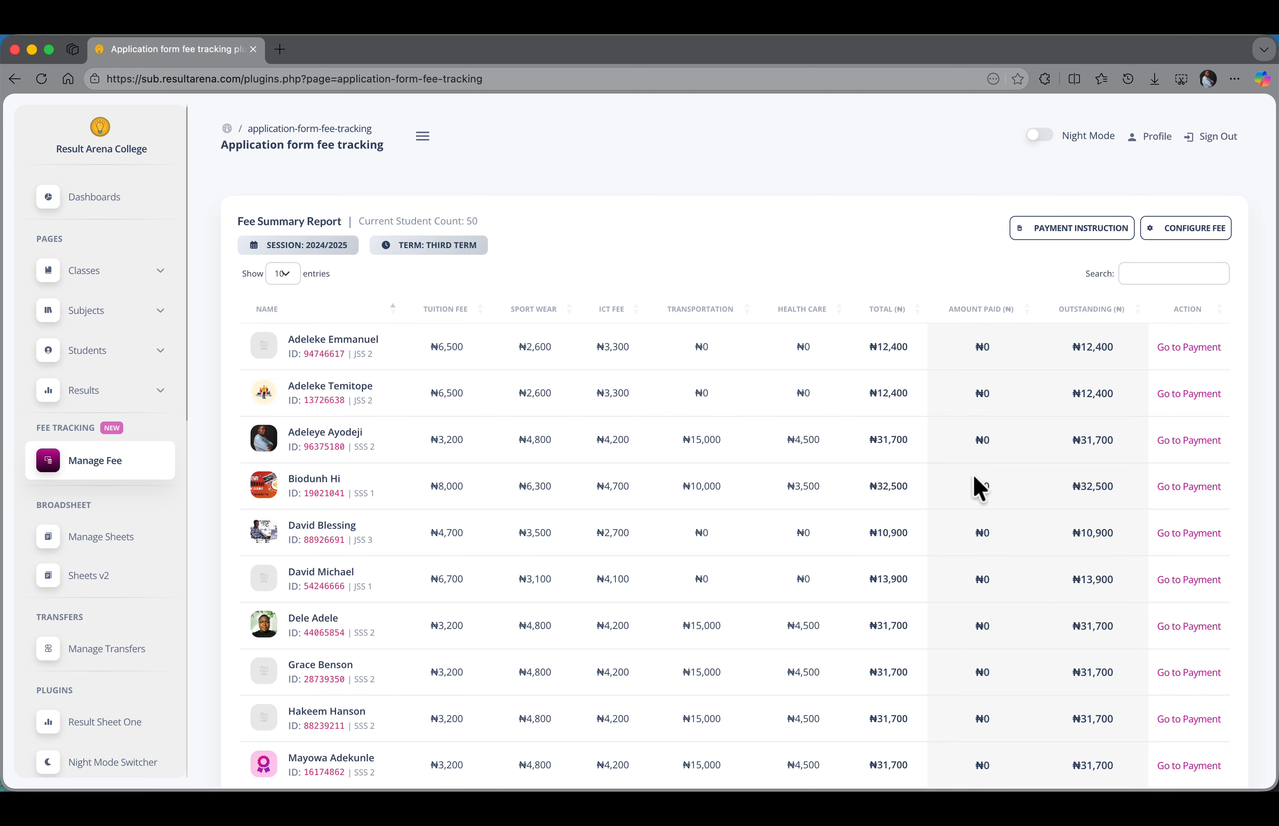
Step: Open the payment page of the listed SSS 1 student, then generate the school fees invoice and view its PDF
click(1184, 488)
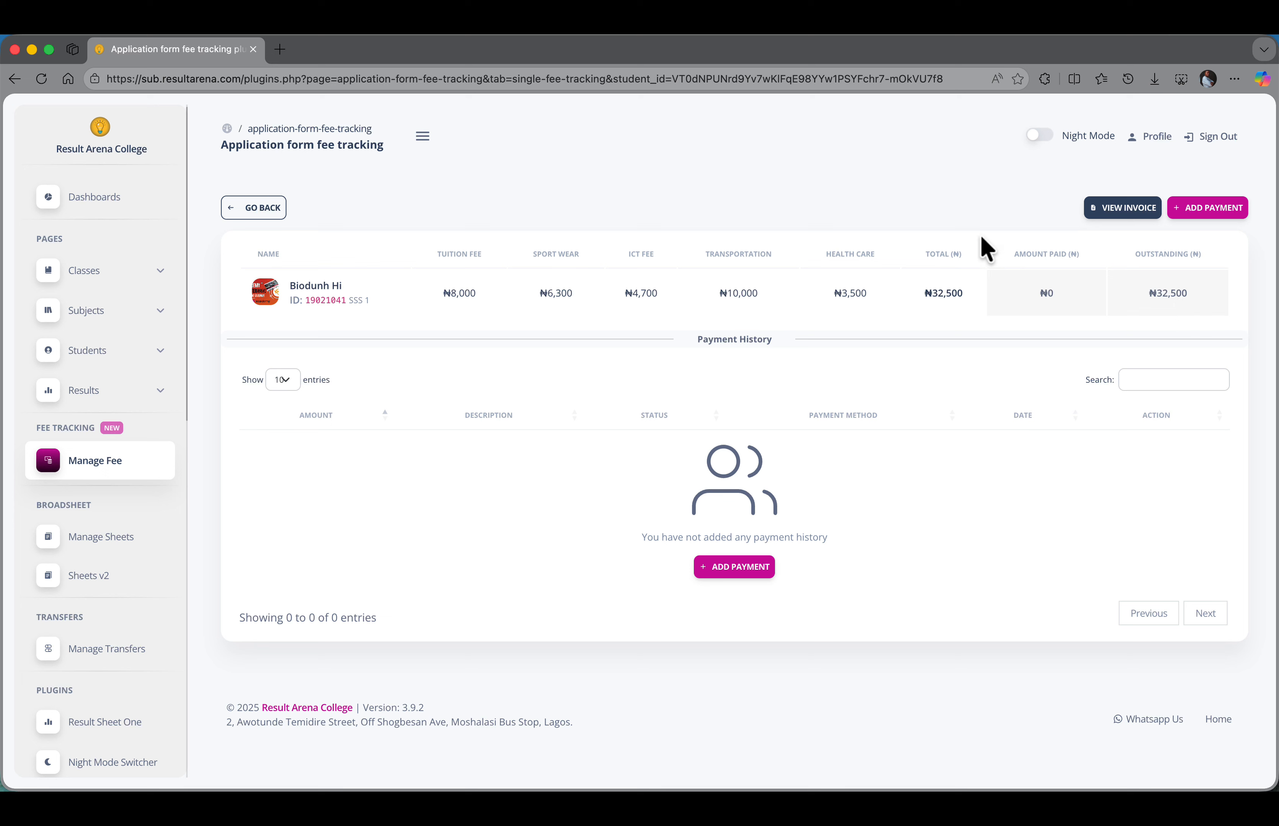
click(1121, 215)
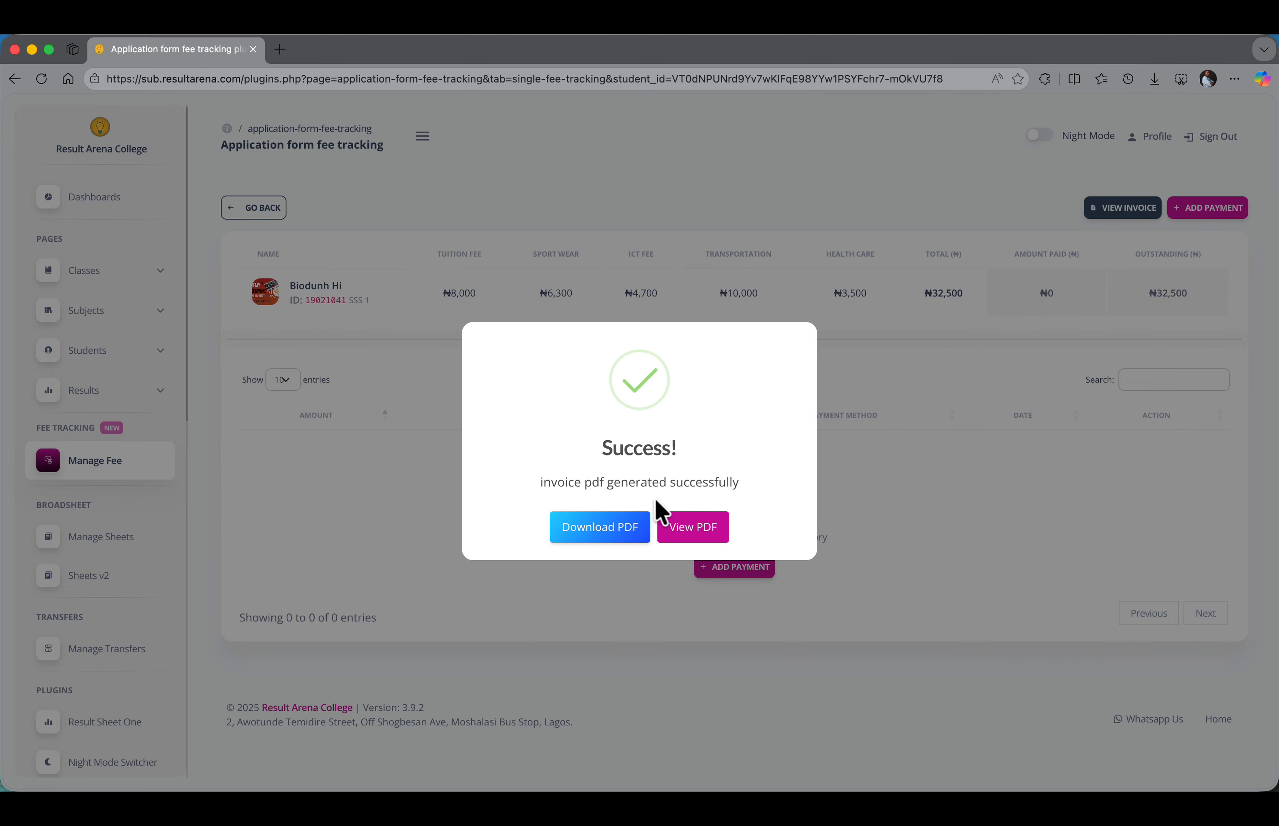
click(688, 526)
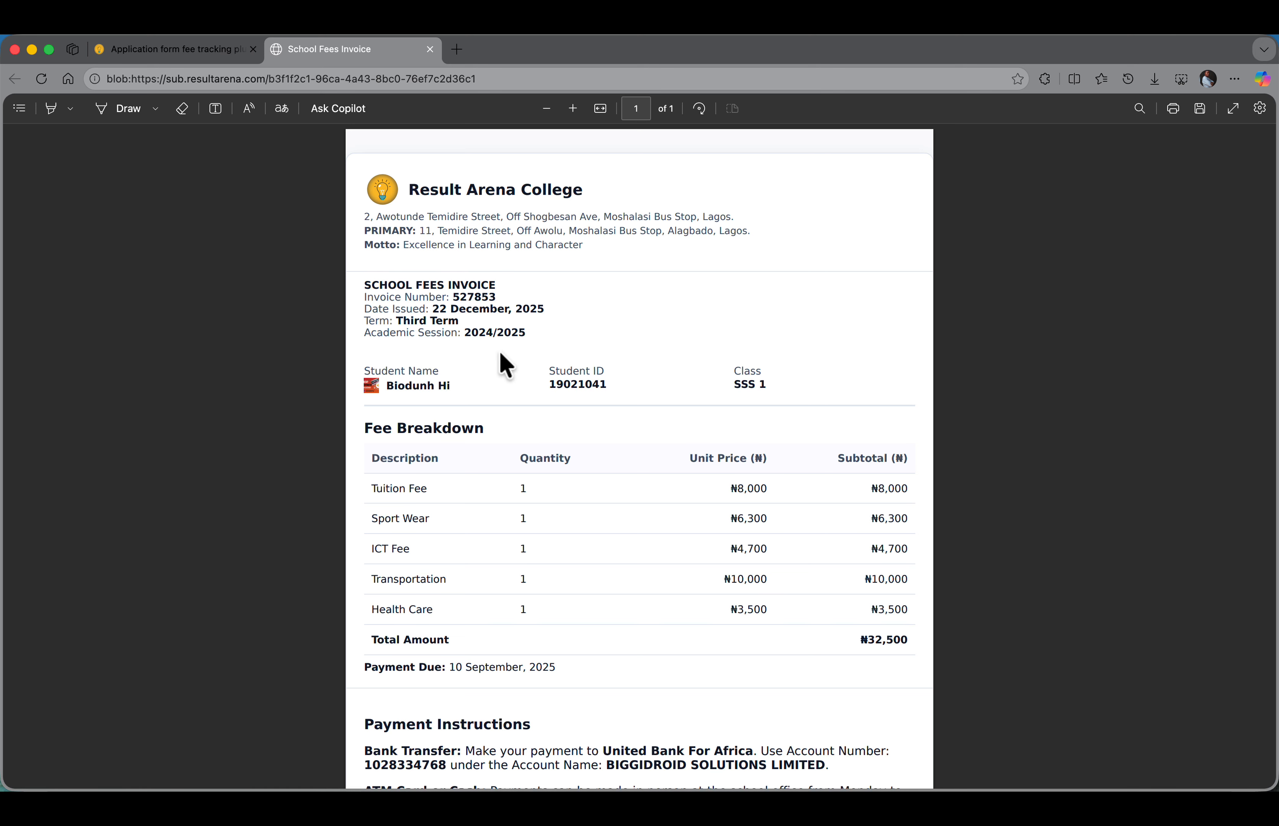
Step: Review the fee breakdown, payment due date and payment instructions on the SSS 1 student's invoice, and close it
scroll(525, 402, down, 3)
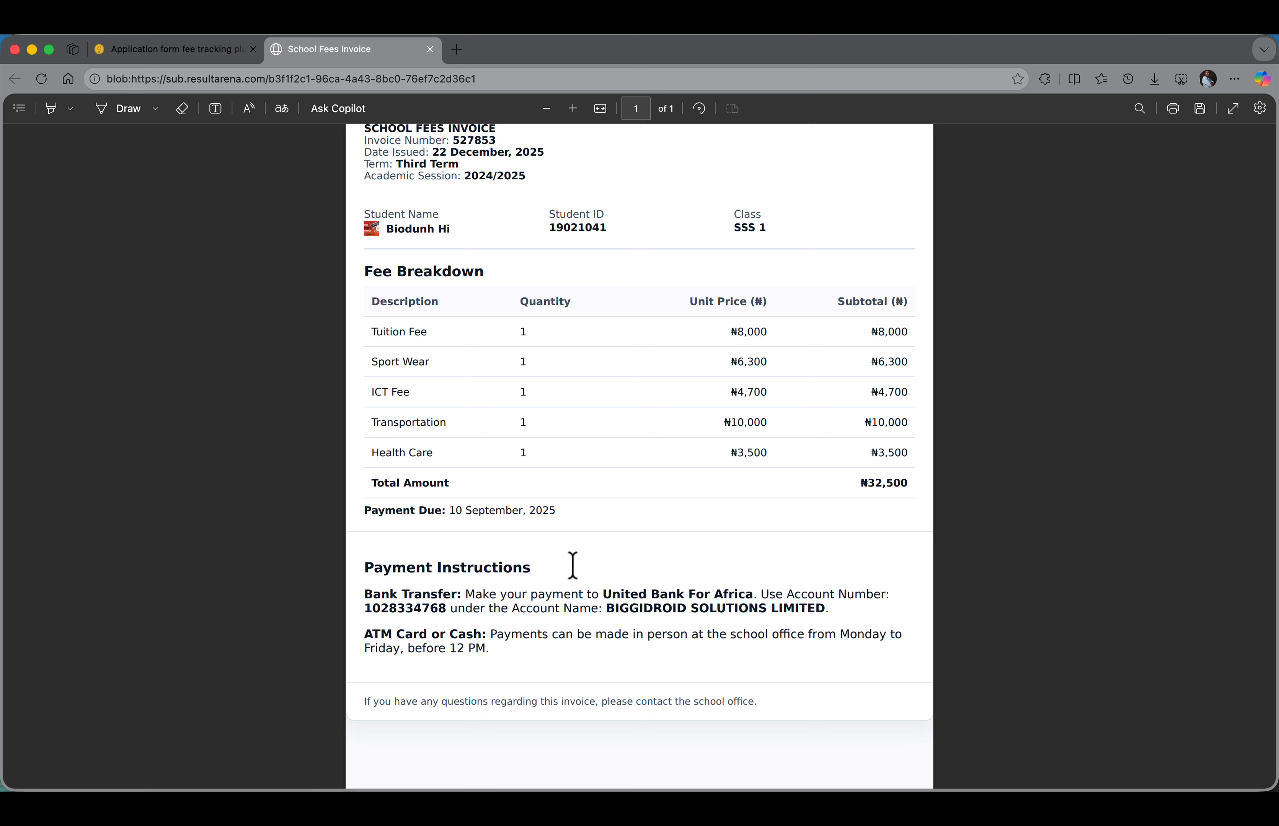
drag(373, 569, 543, 562)
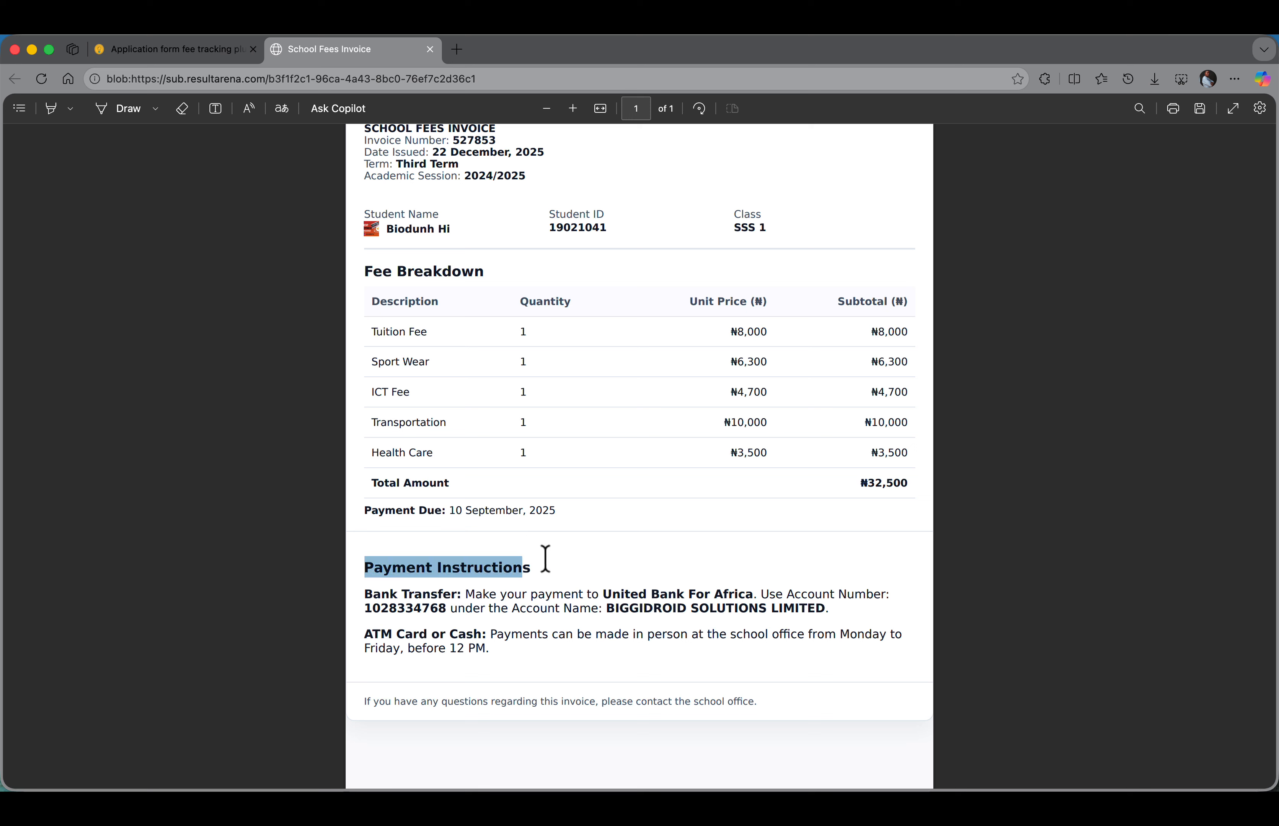
click(511, 594)
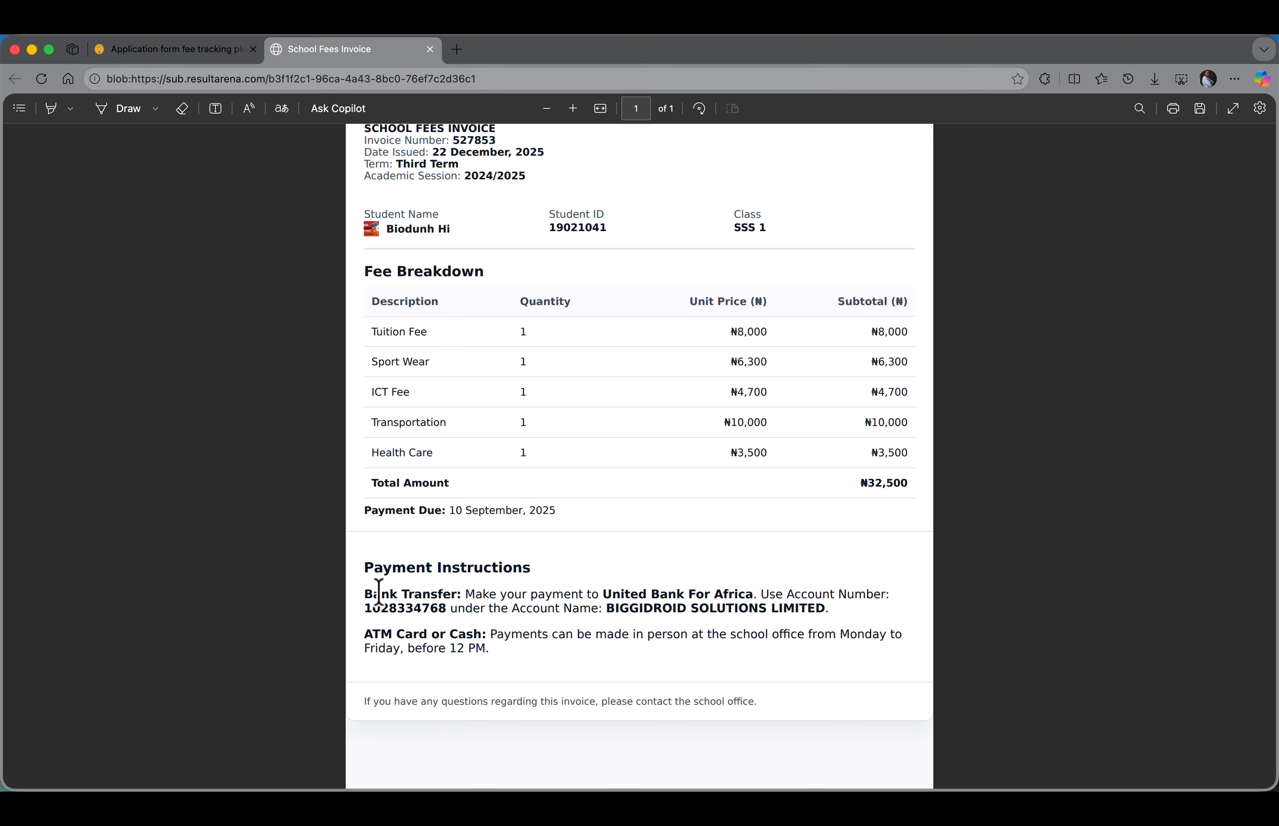
scroll(451, 613, down, 1)
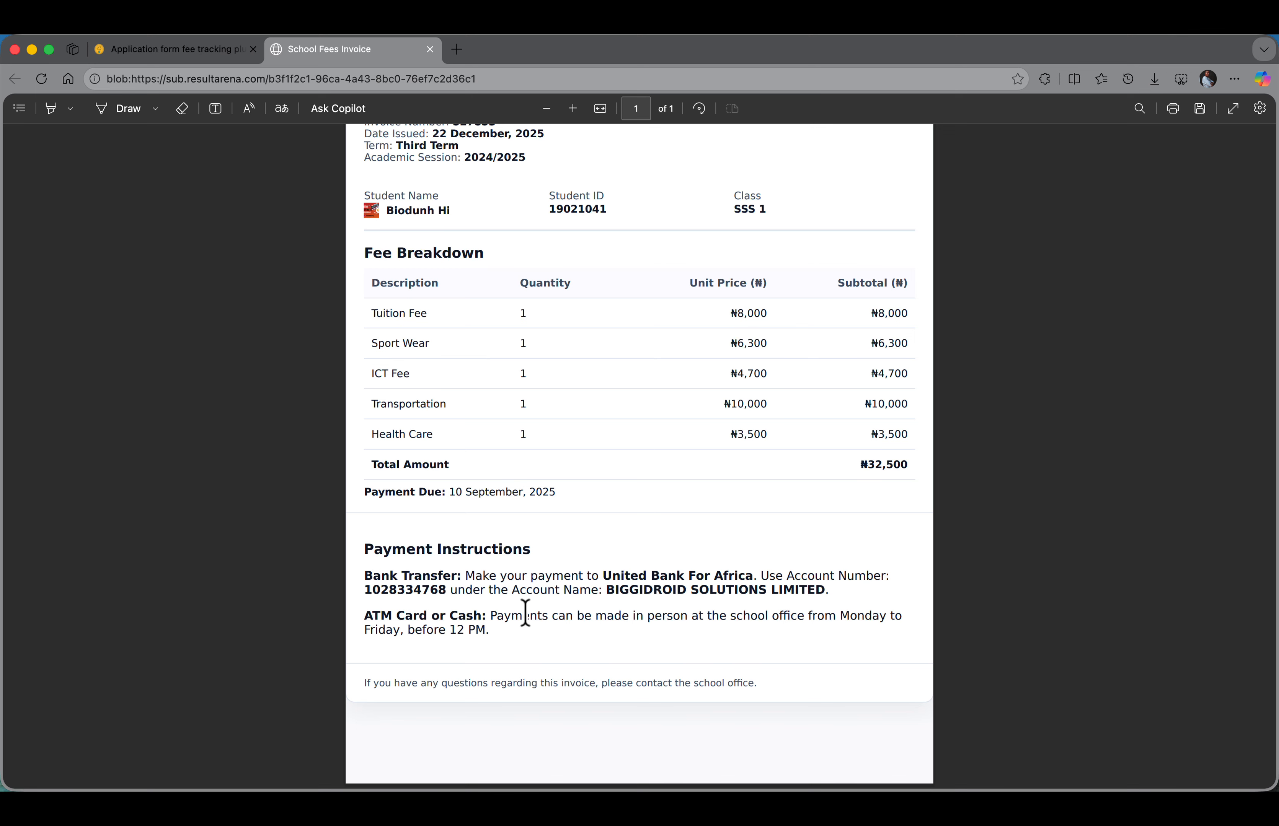
scroll(523, 602, up, 3)
scroll(534, 542, down, 3)
scroll(499, 579, up, 5)
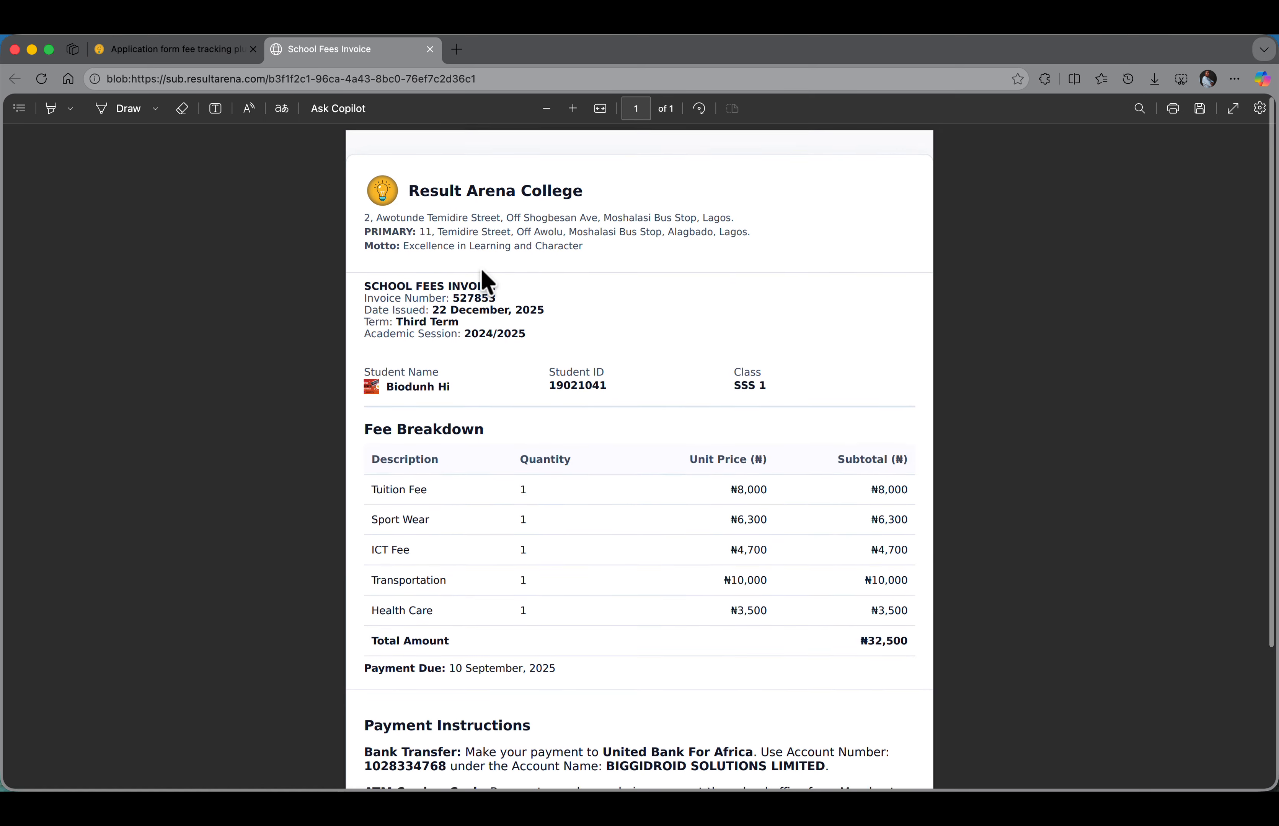
click(430, 49)
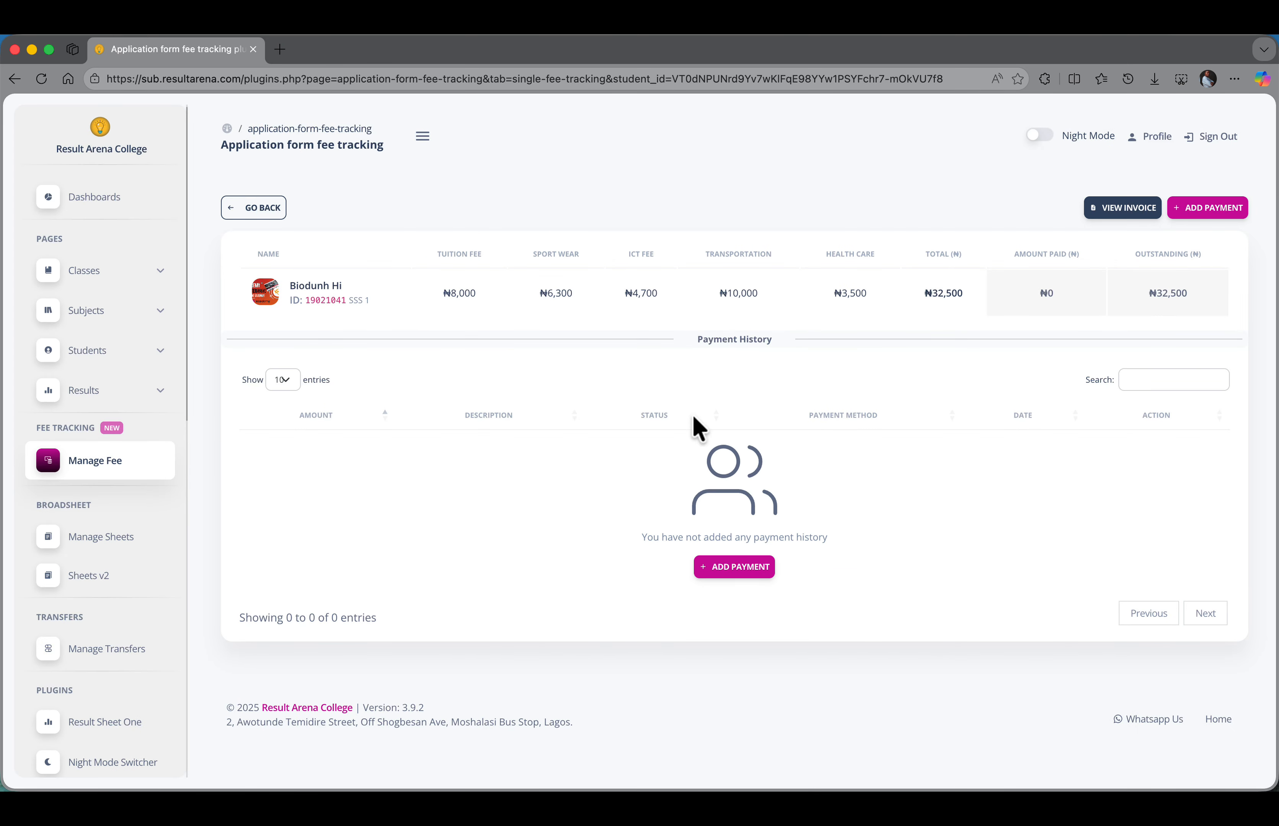
Step: Return to the fee summary report and inspect the bank, account and due date fields of the payment instruction
click(252, 210)
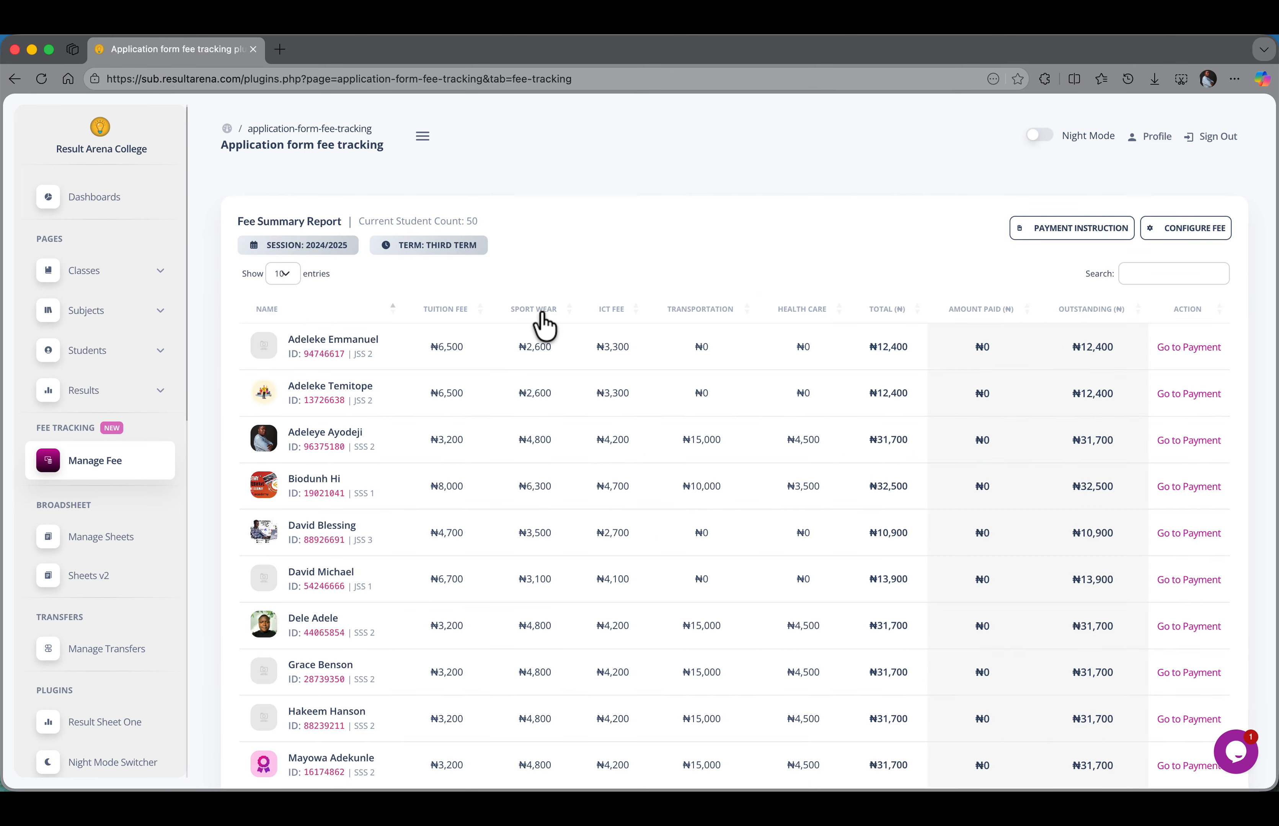
click(1071, 232)
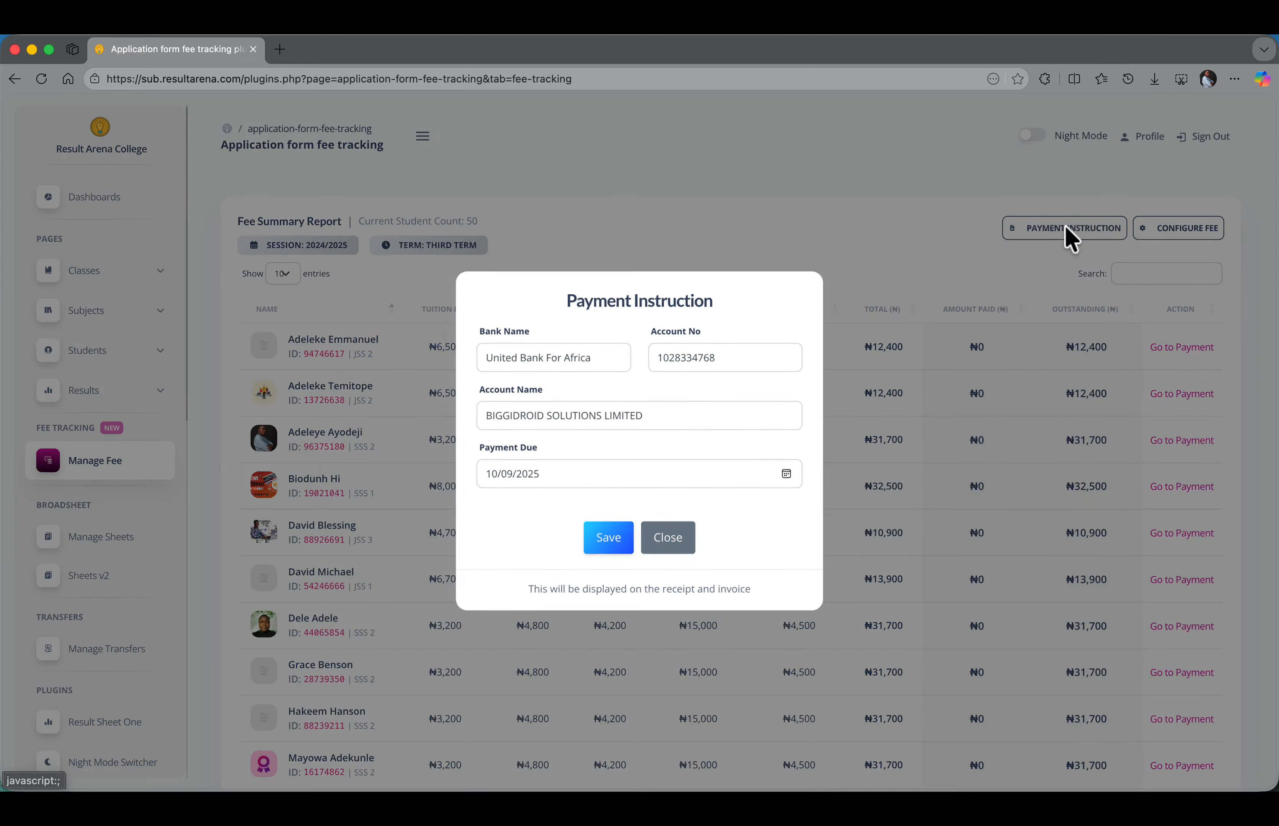
click(563, 360)
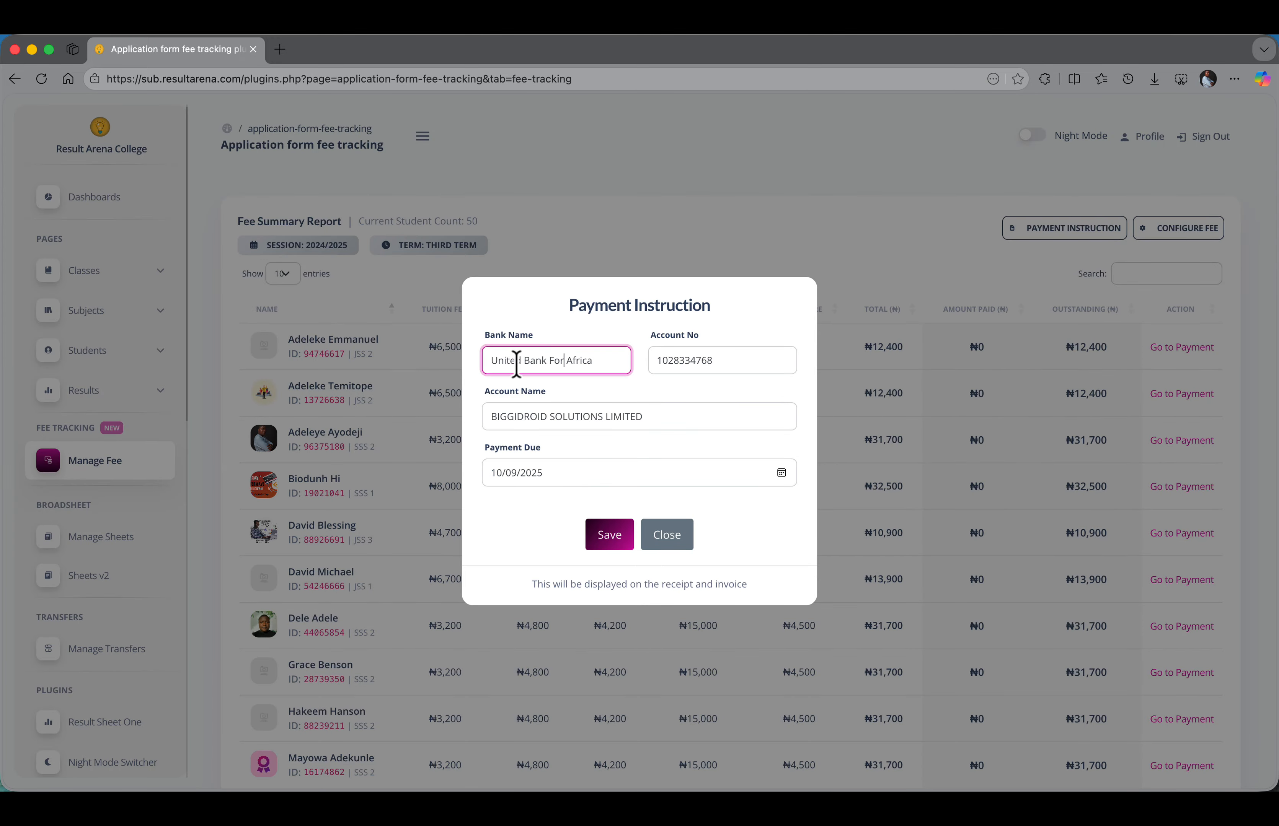
click(662, 361)
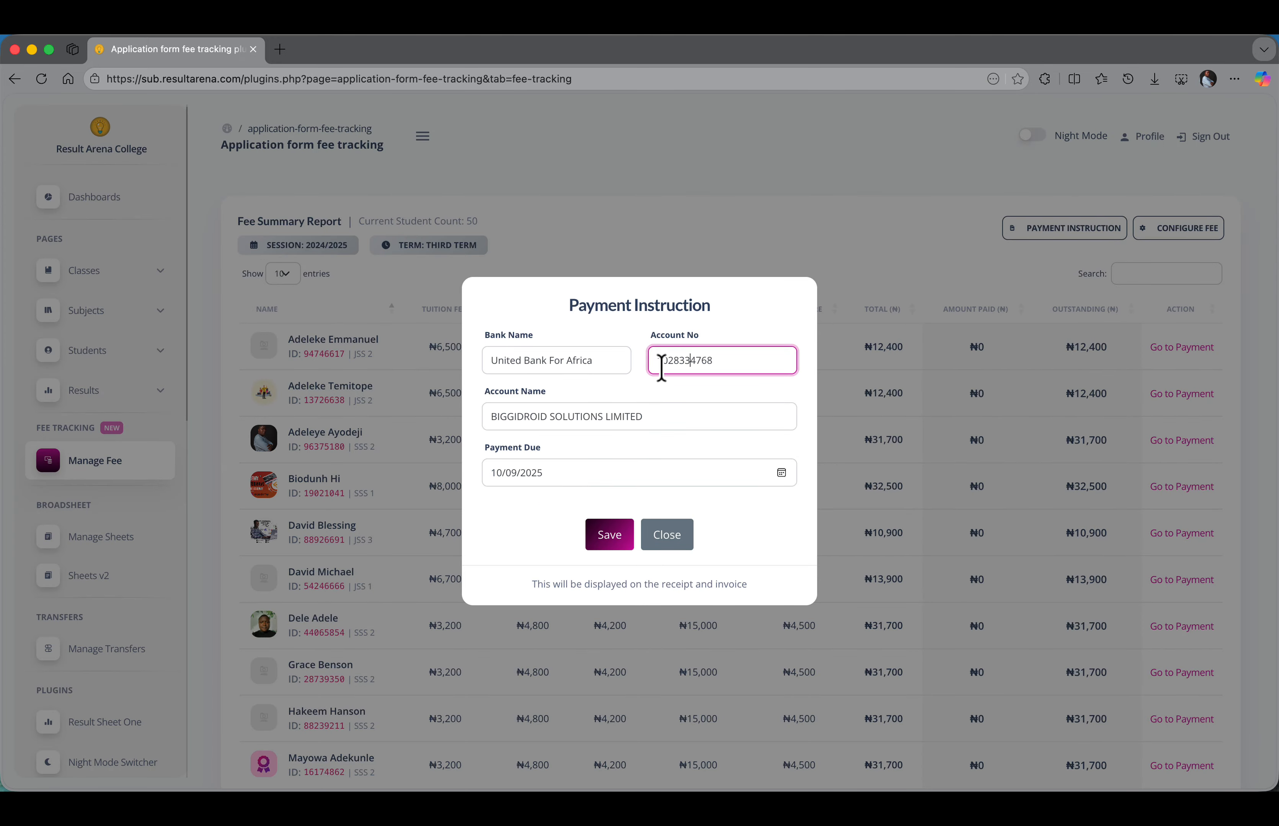
click(521, 416)
click(536, 473)
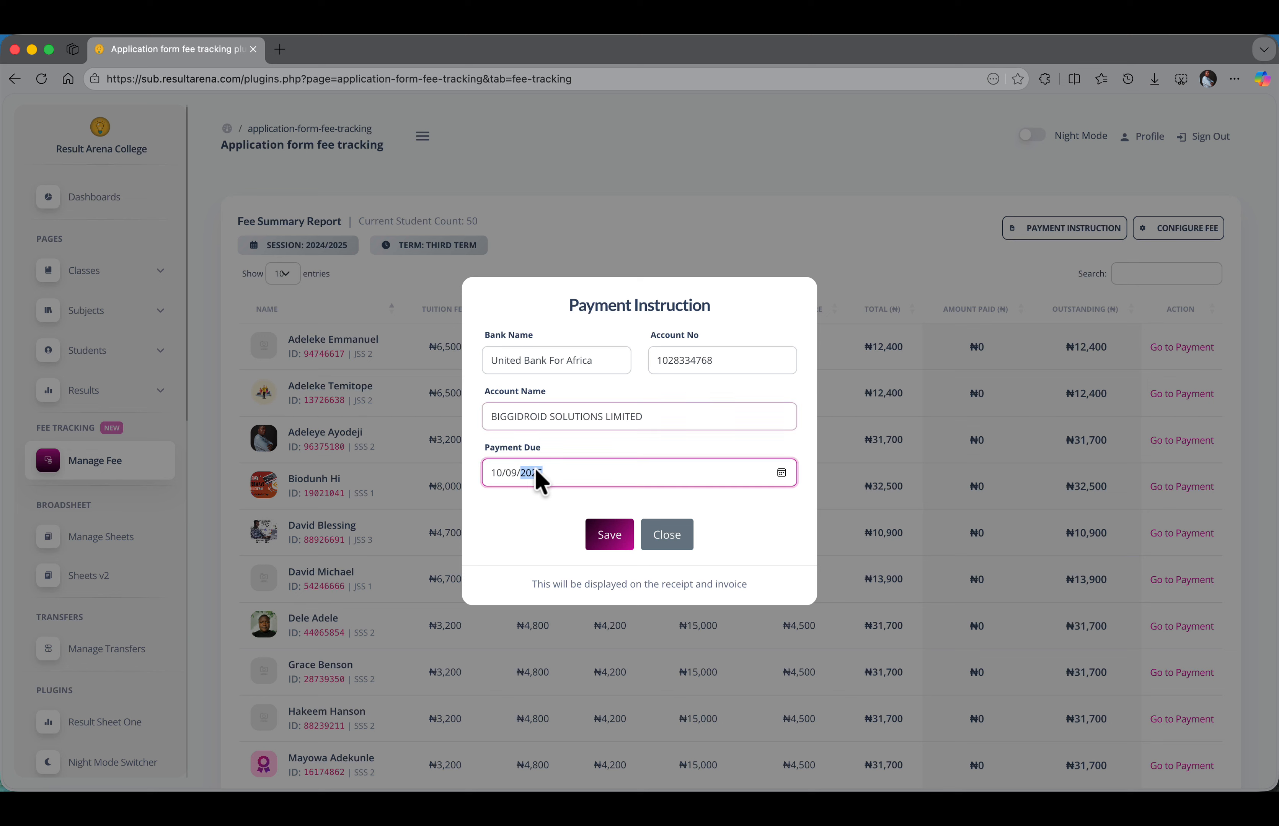
click(603, 451)
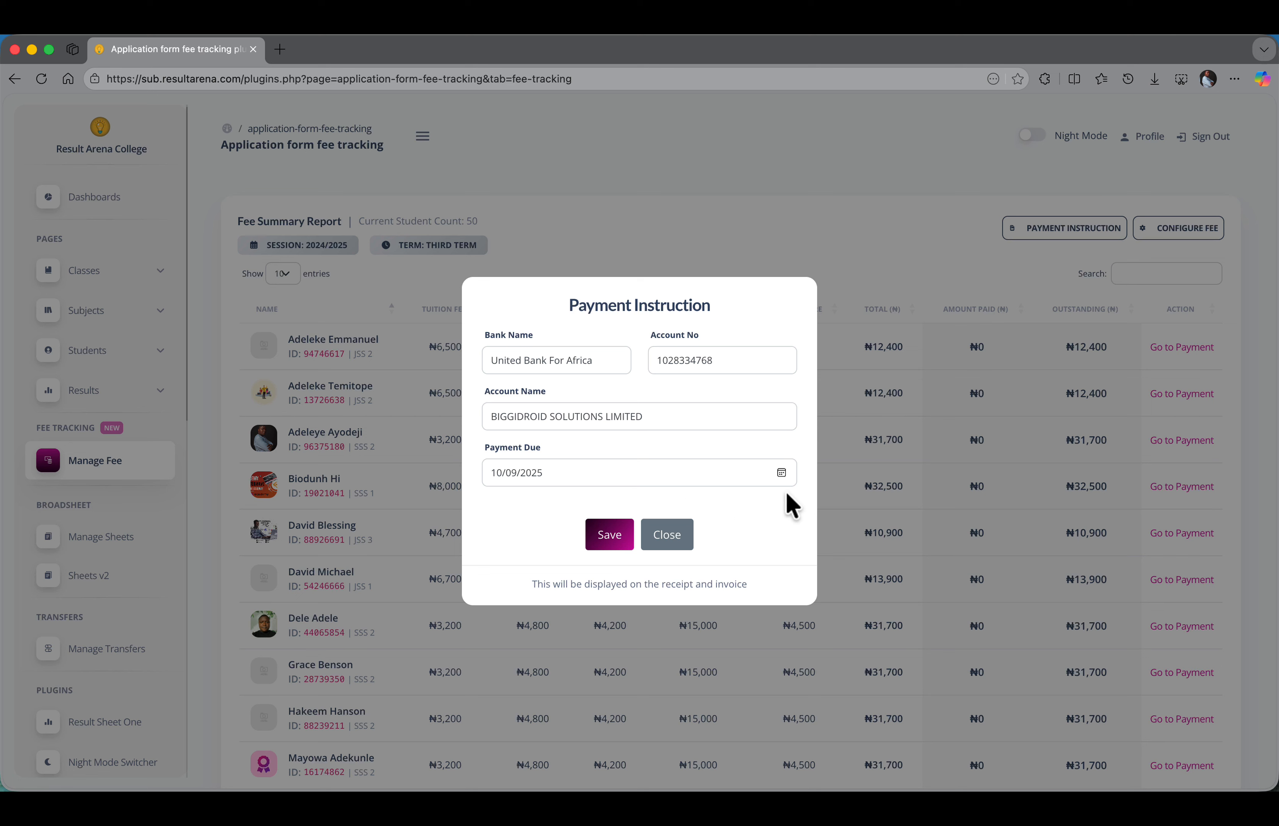
Step: Set the payment due date to 23/12/2025 in the payment instruction and save it
click(781, 473)
click(624, 506)
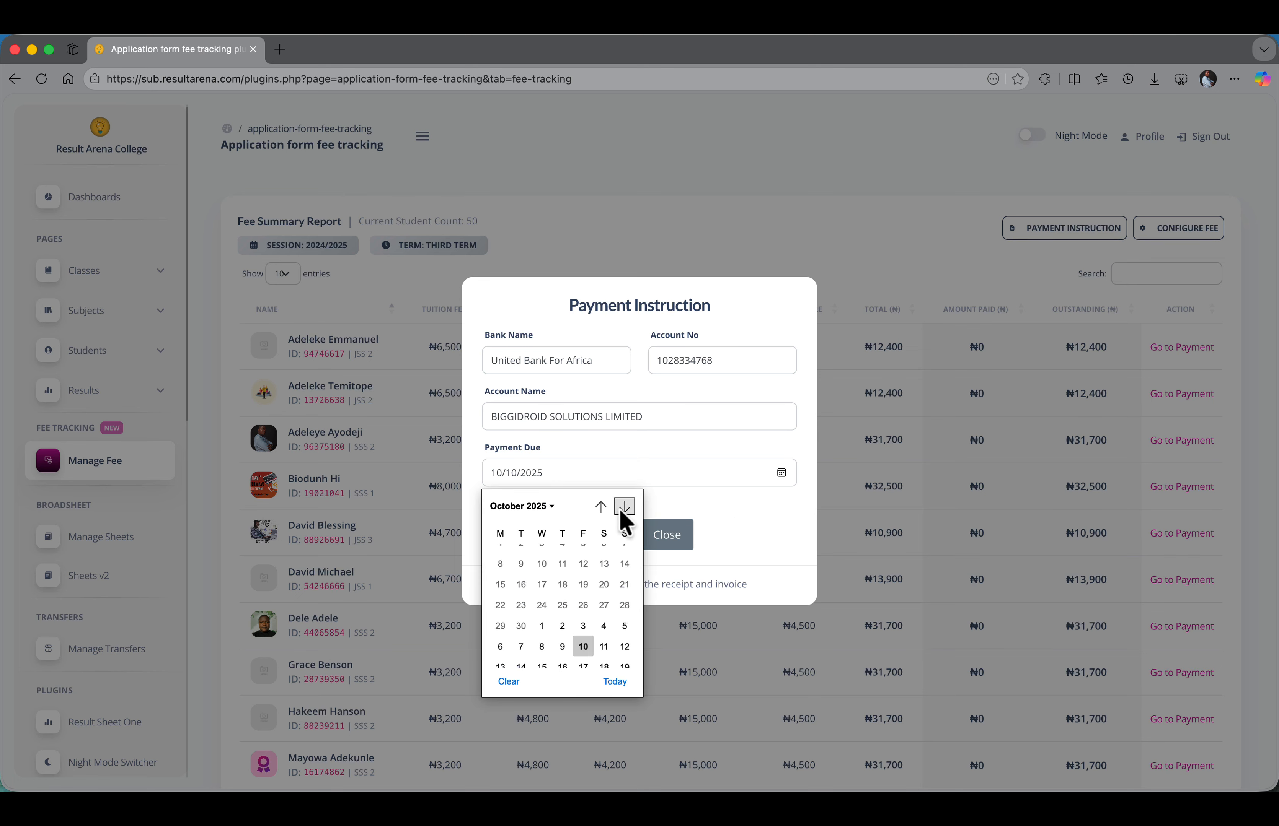
click(624, 506)
click(625, 507)
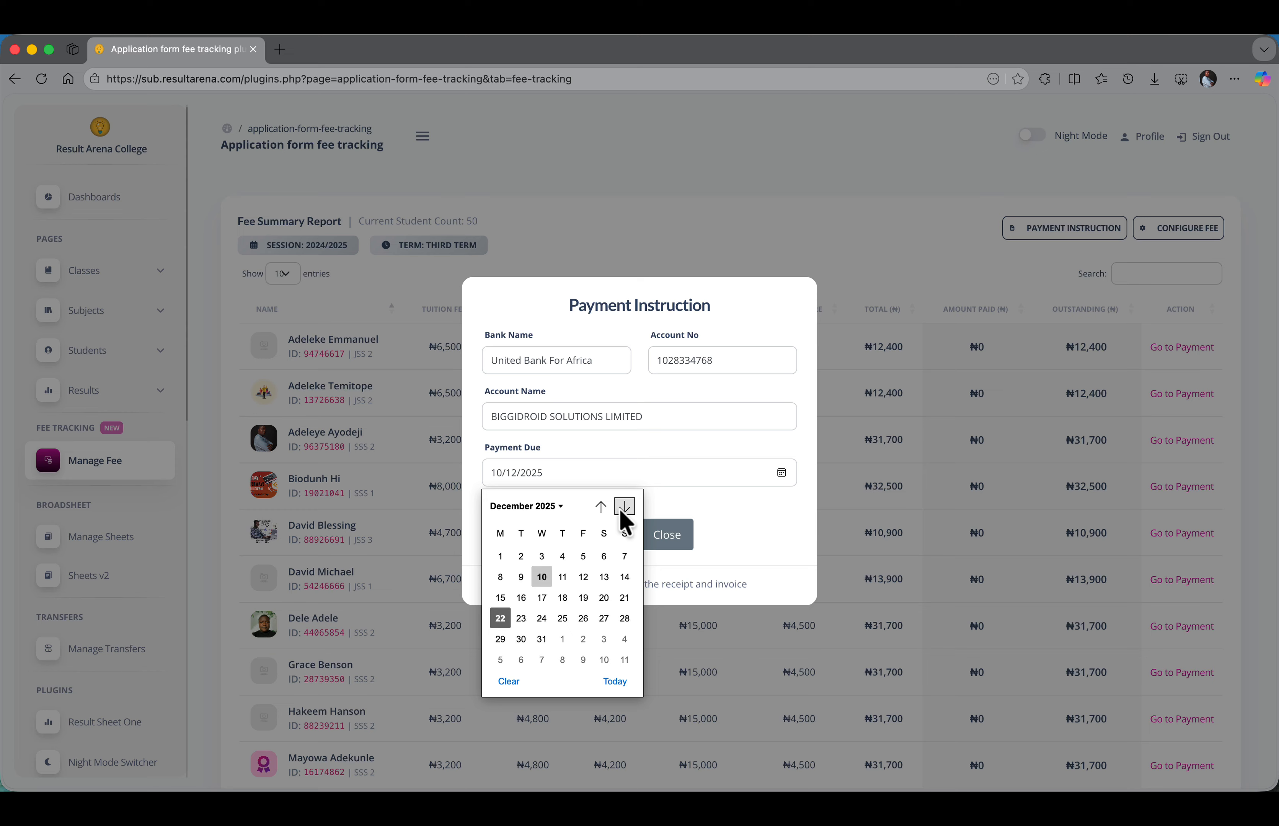
click(521, 618)
click(613, 537)
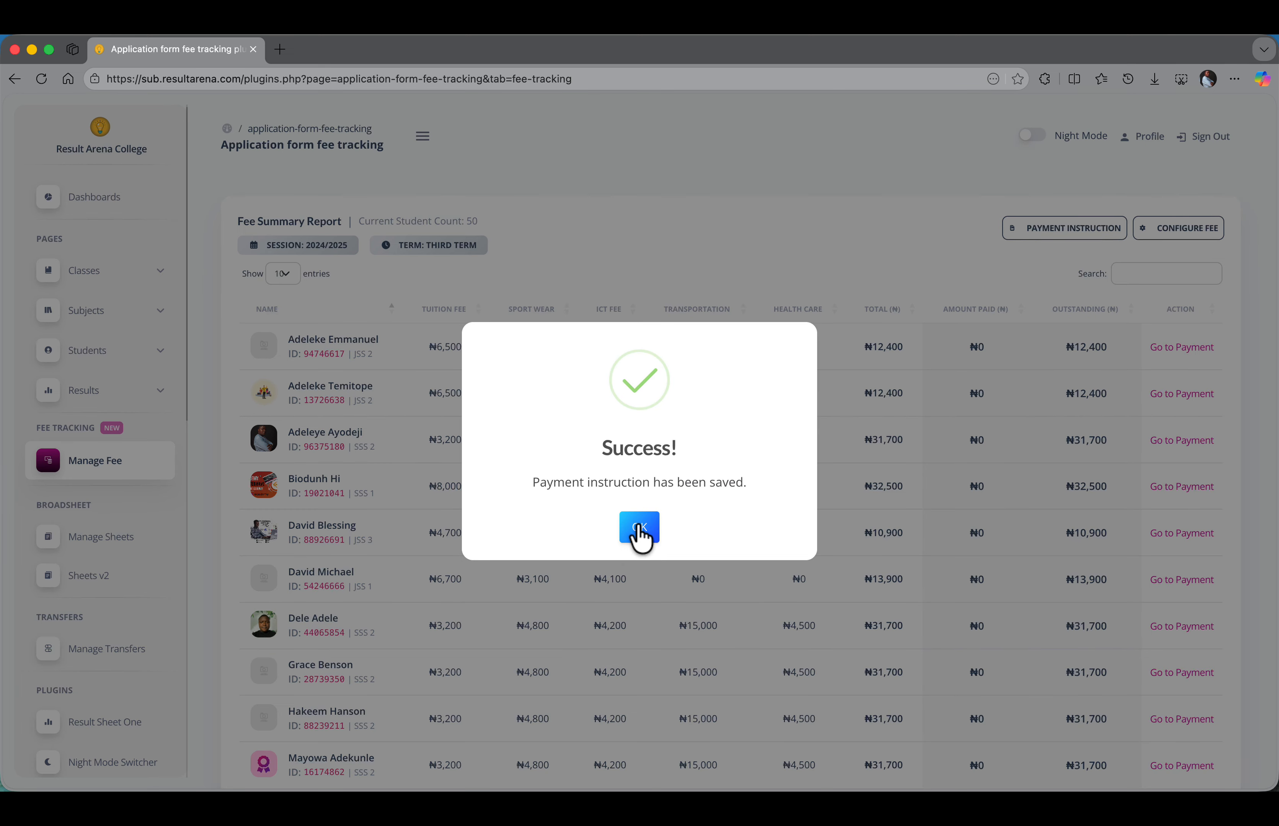
click(639, 530)
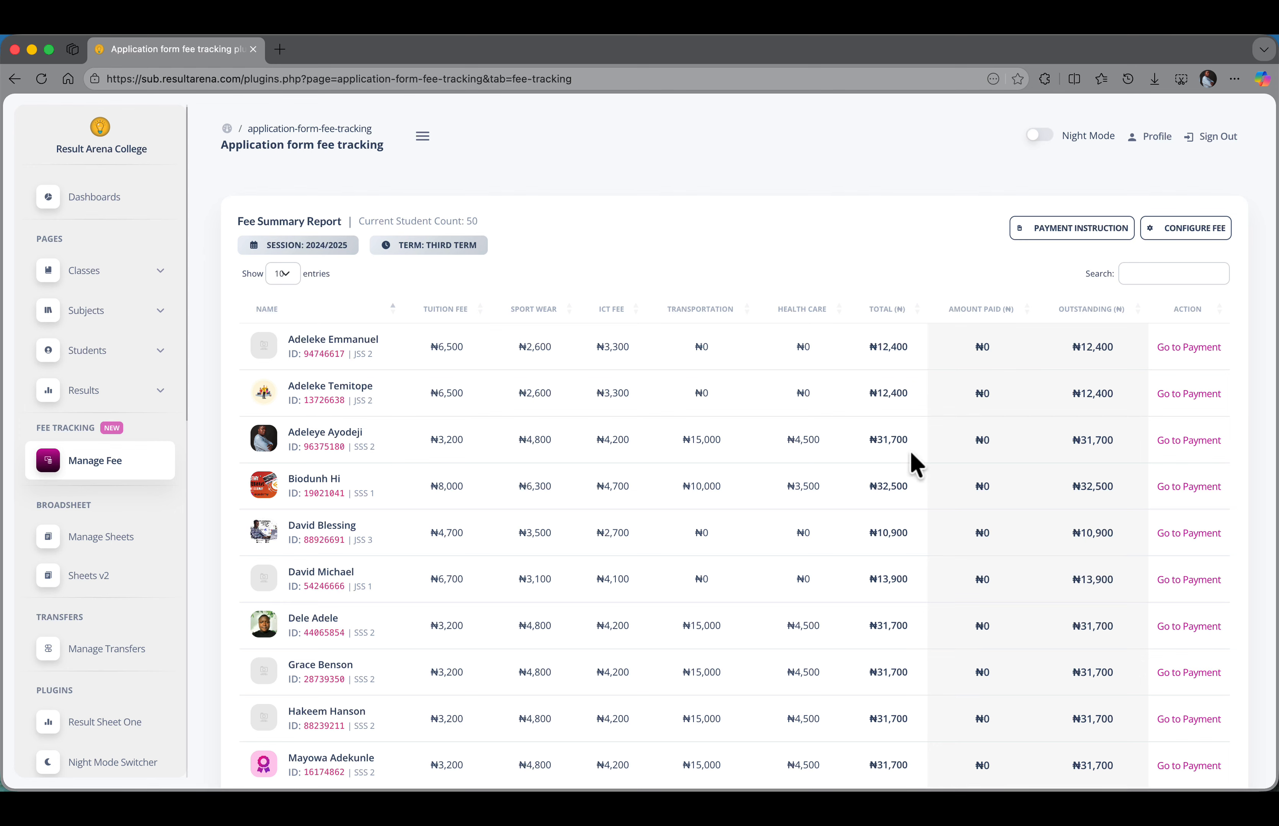
Step: Open the payment page of the first listed SSS 2 student, then generate the invoice and view its PDF
click(1171, 441)
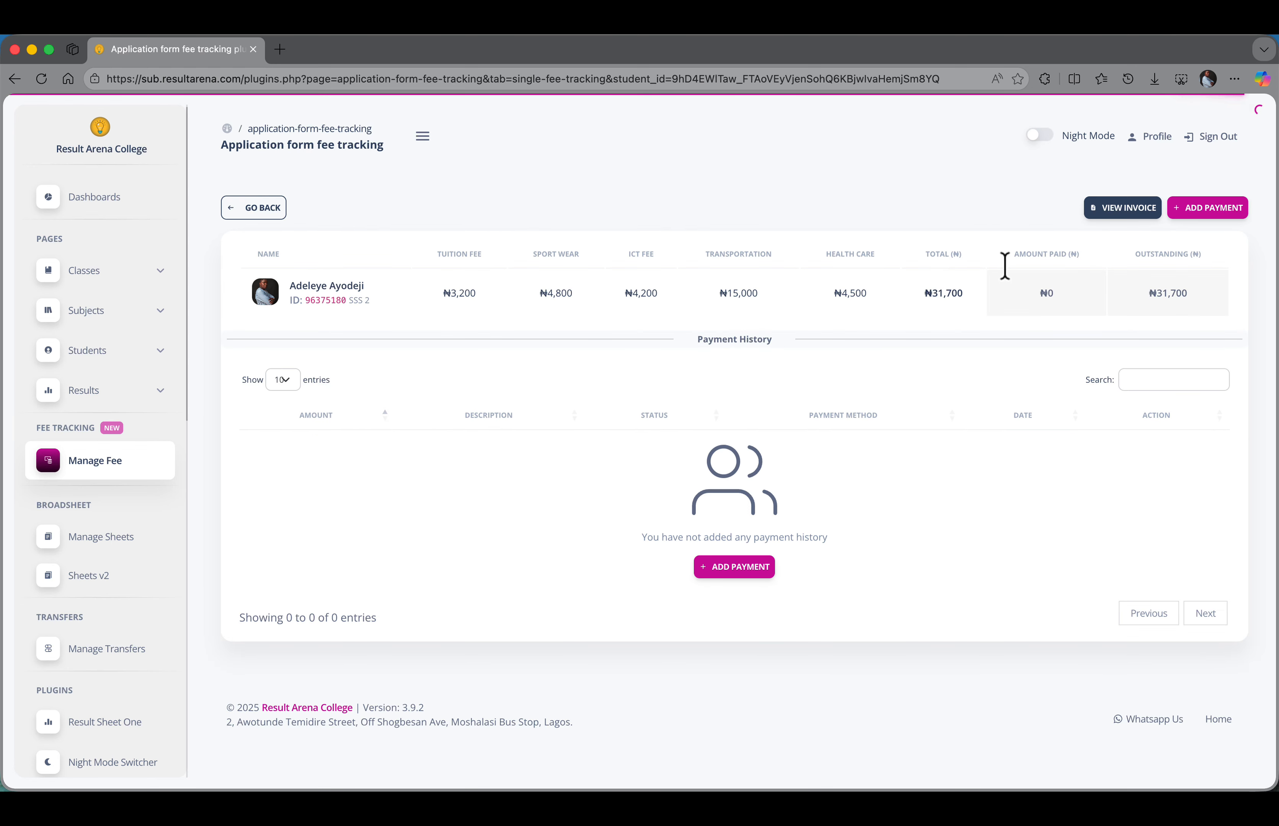
click(1105, 211)
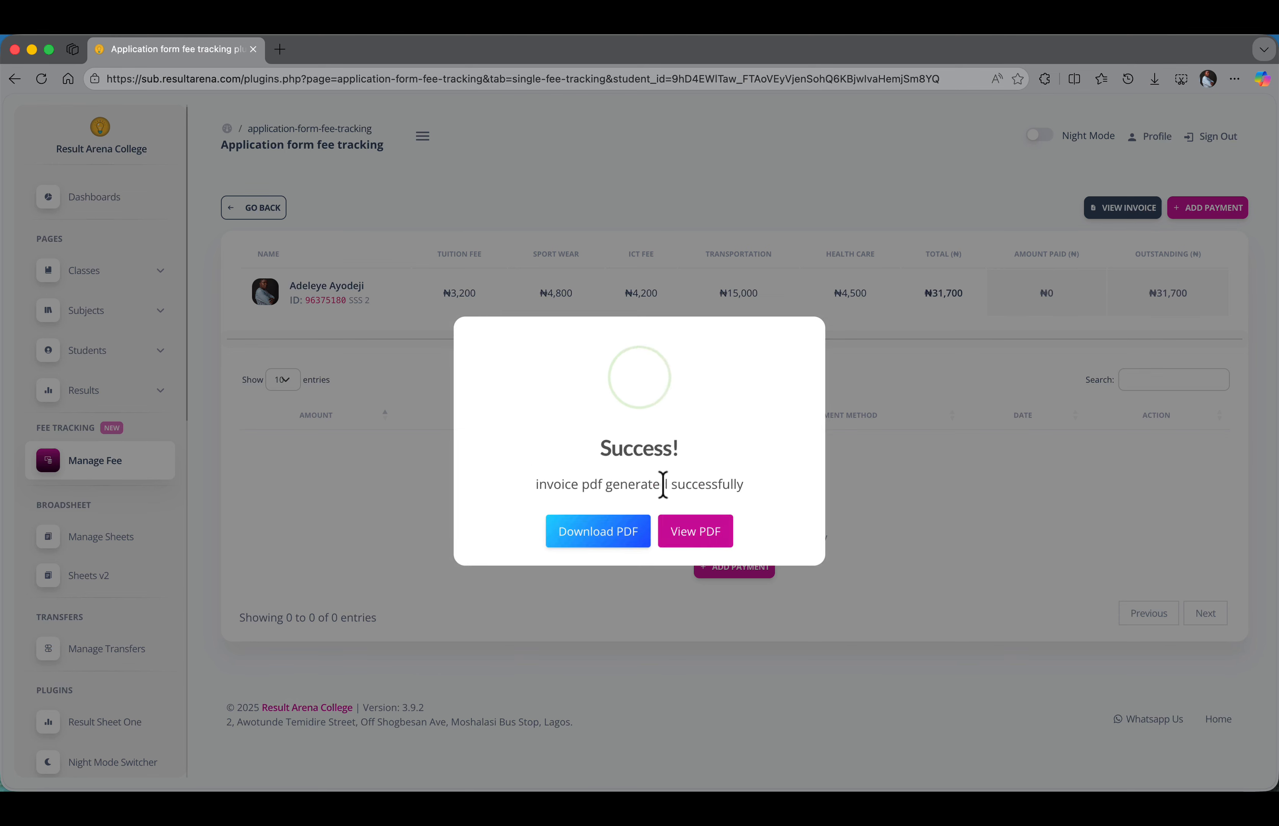
click(696, 529)
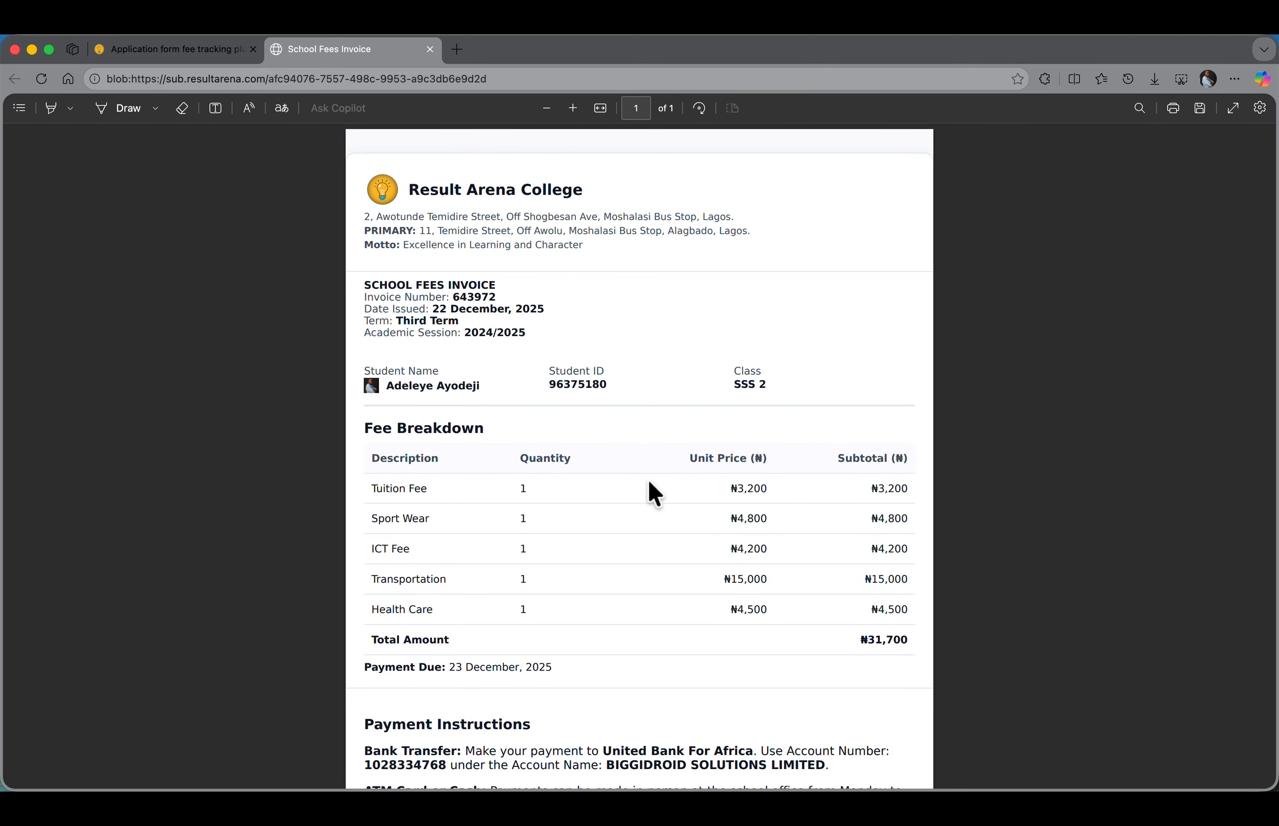
Step: Check the payment due date and payment instructions on the SSS 2 student's invoice, and close it
scroll(645, 470, down, 3)
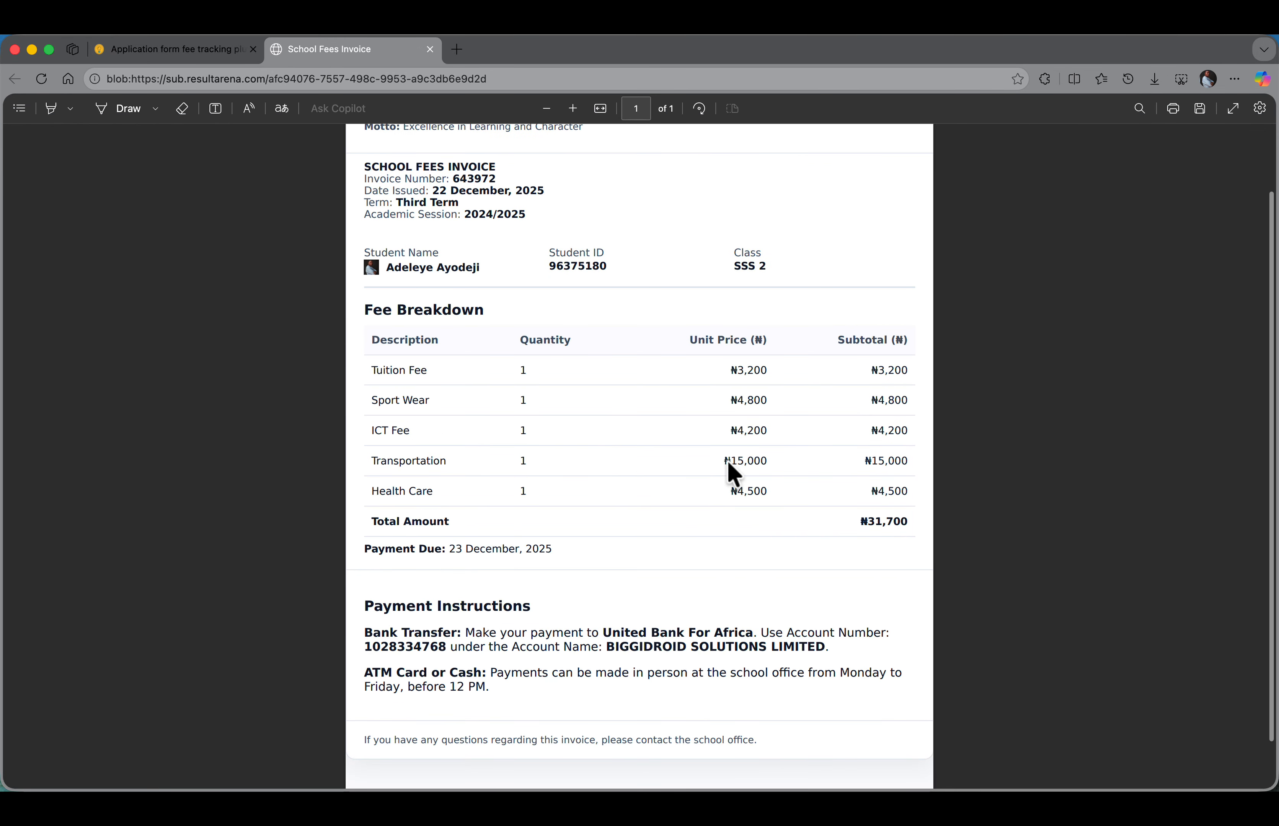
scroll(528, 551, down, 2)
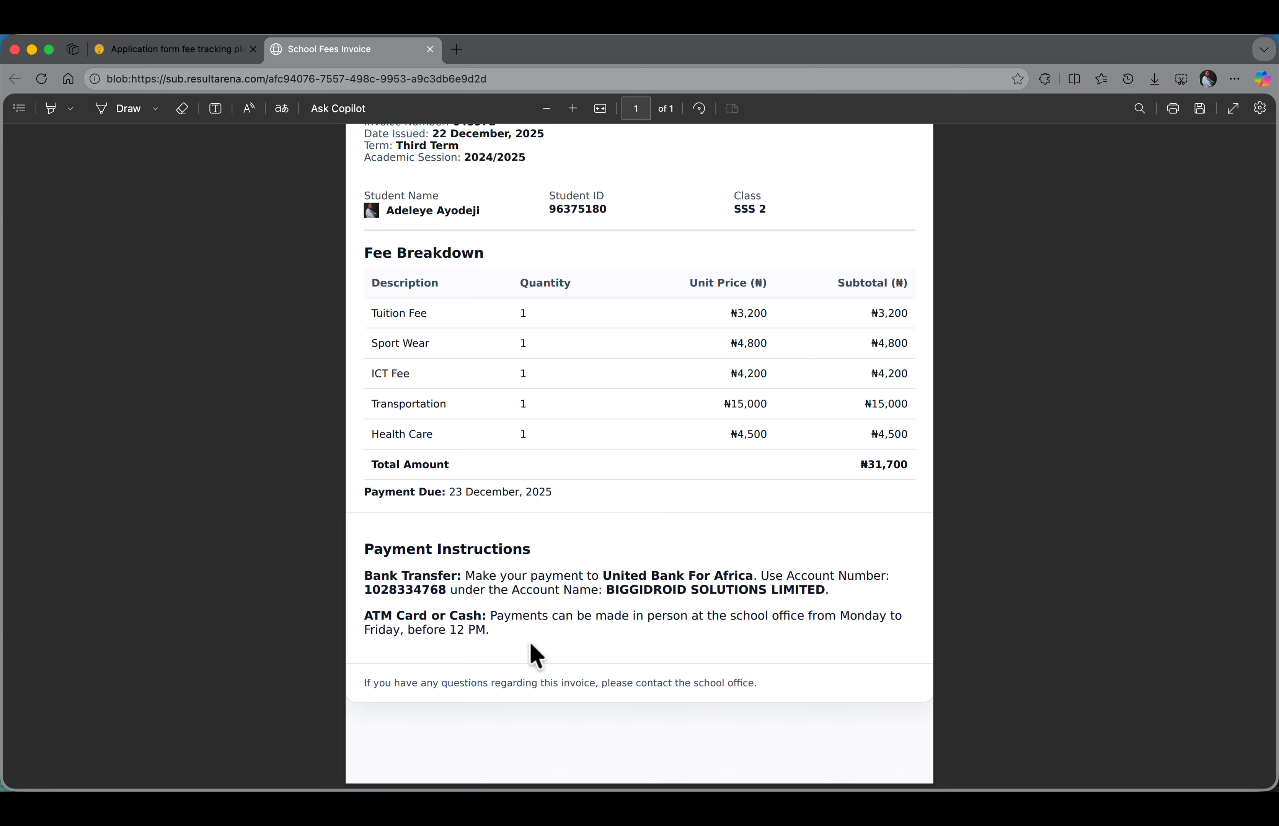
scroll(588, 435, up, 5)
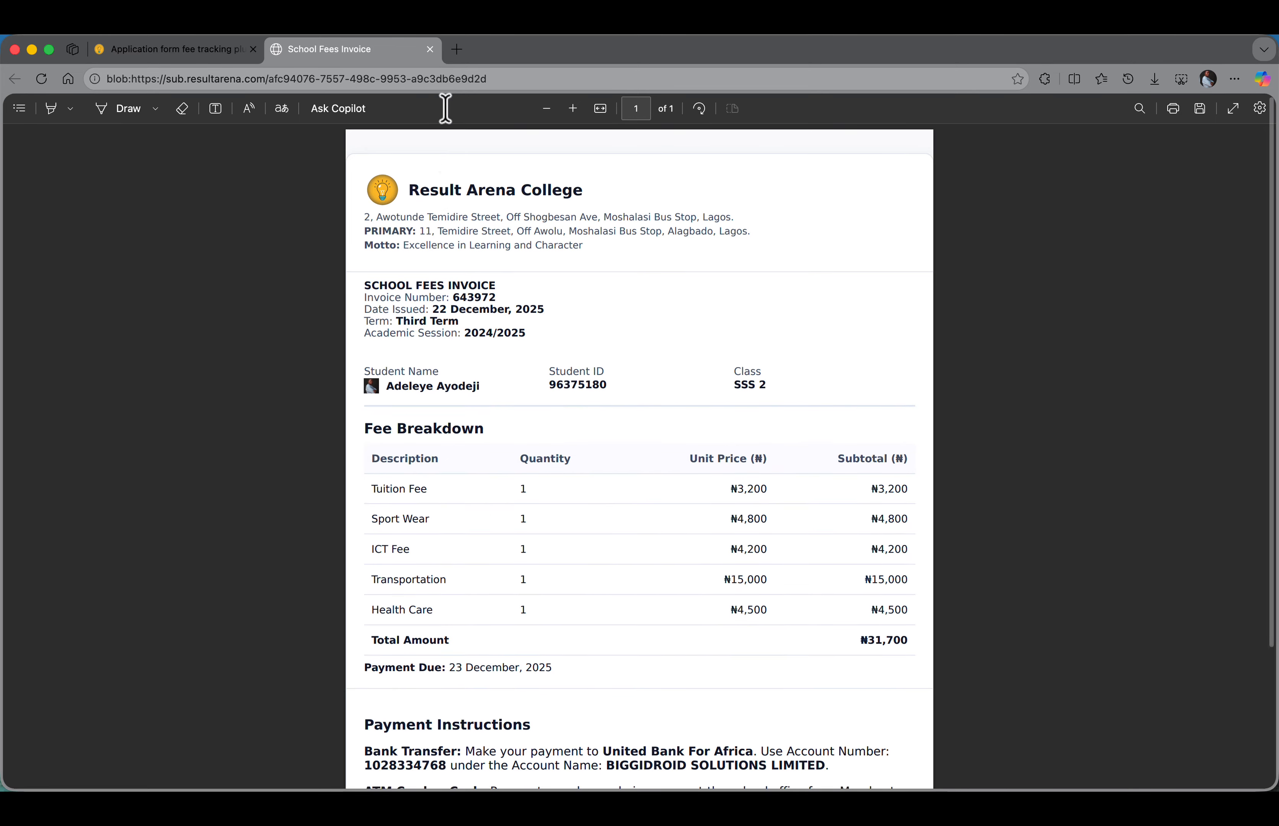
click(430, 50)
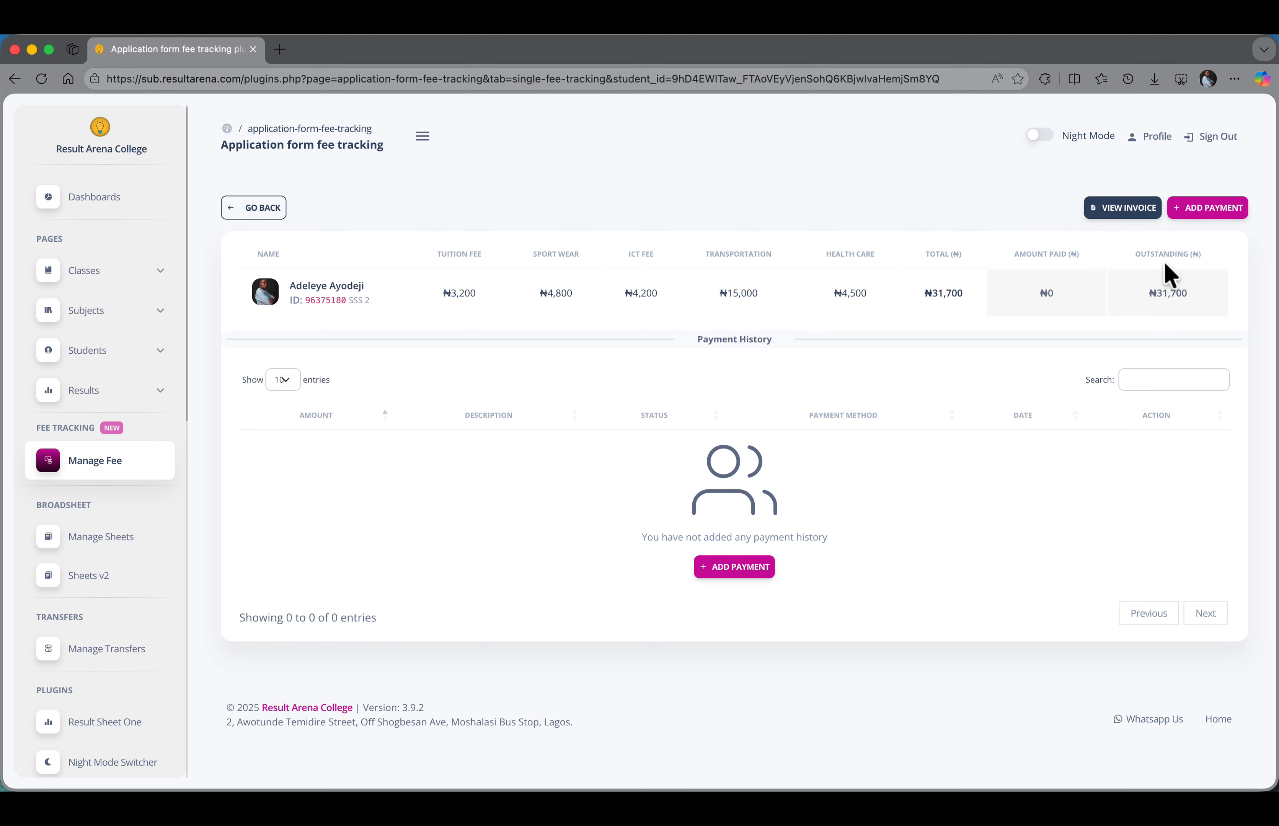
Step: Start a new payment for the SSS 2 student with amount 7500 and payment date 22/12/2025
click(735, 568)
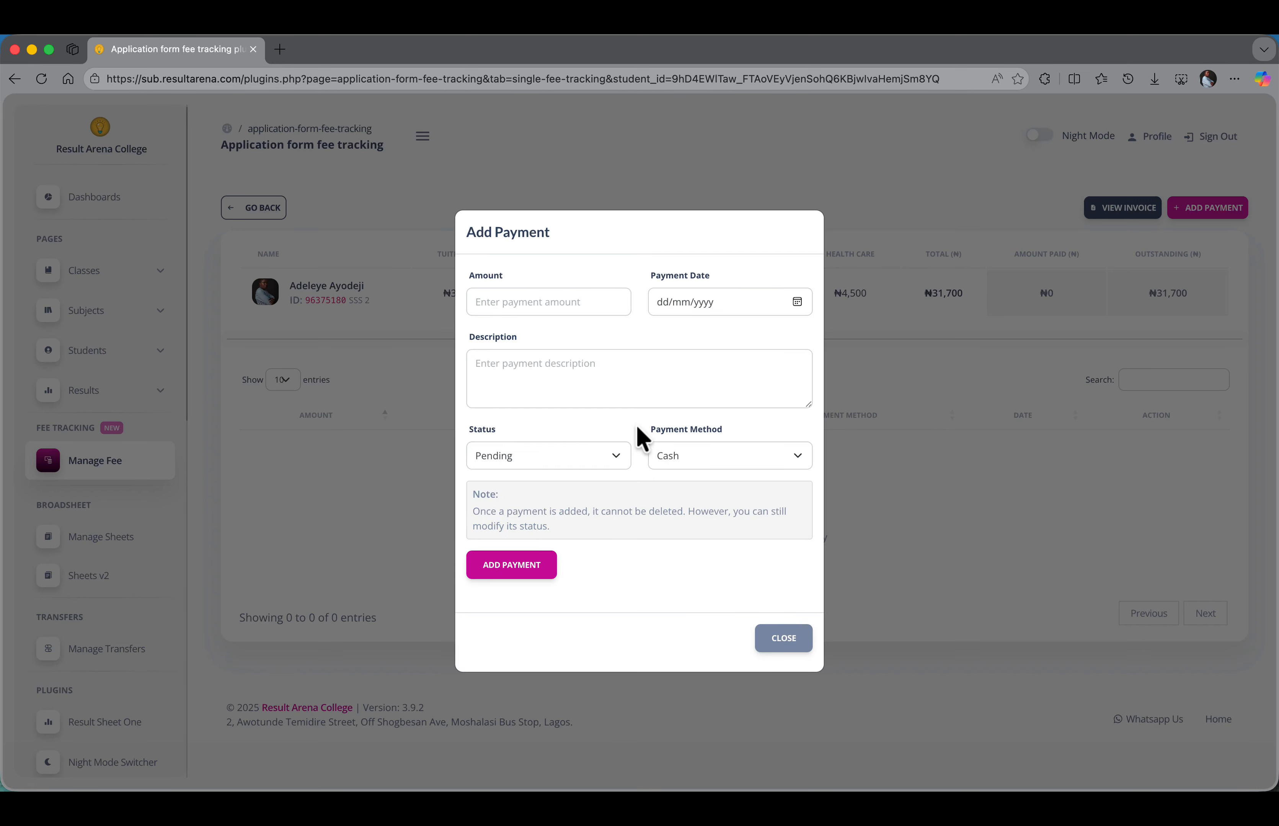
click(539, 301)
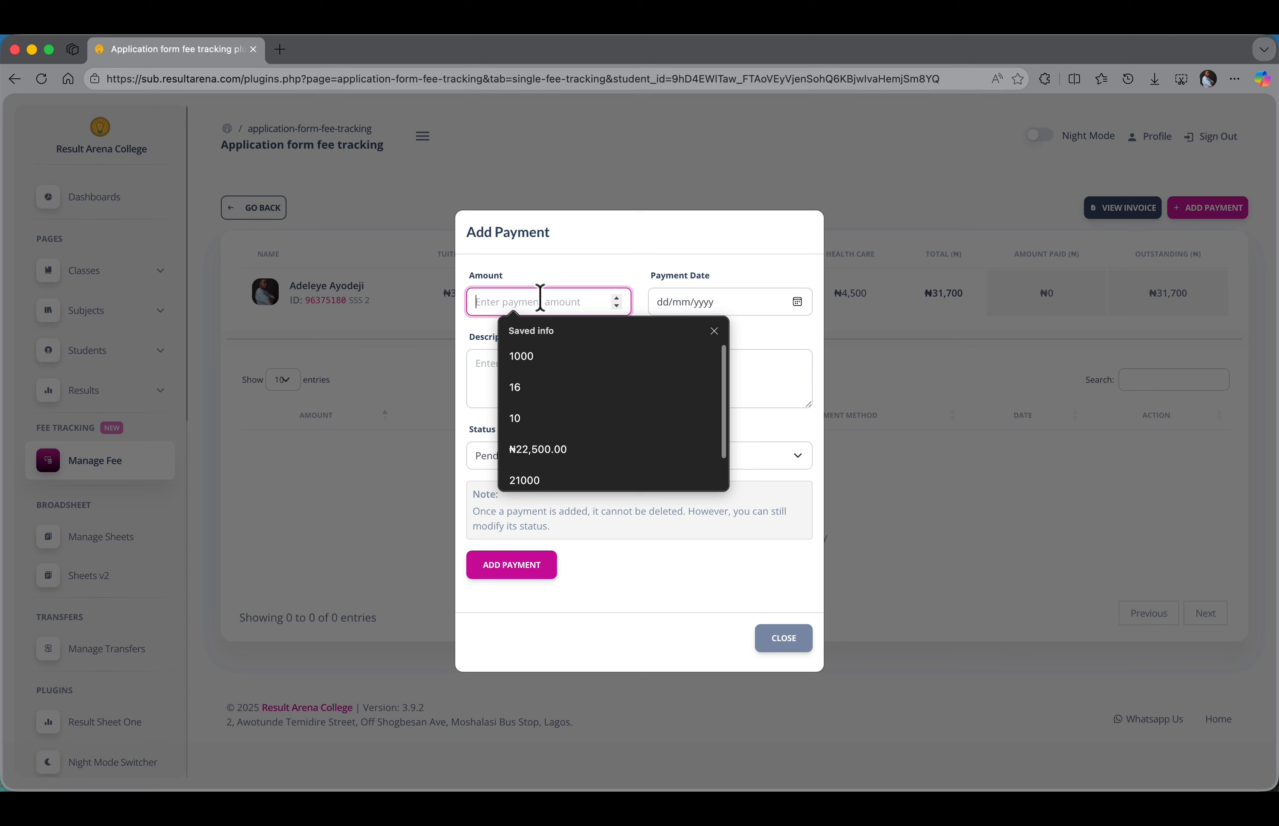
text(7500)
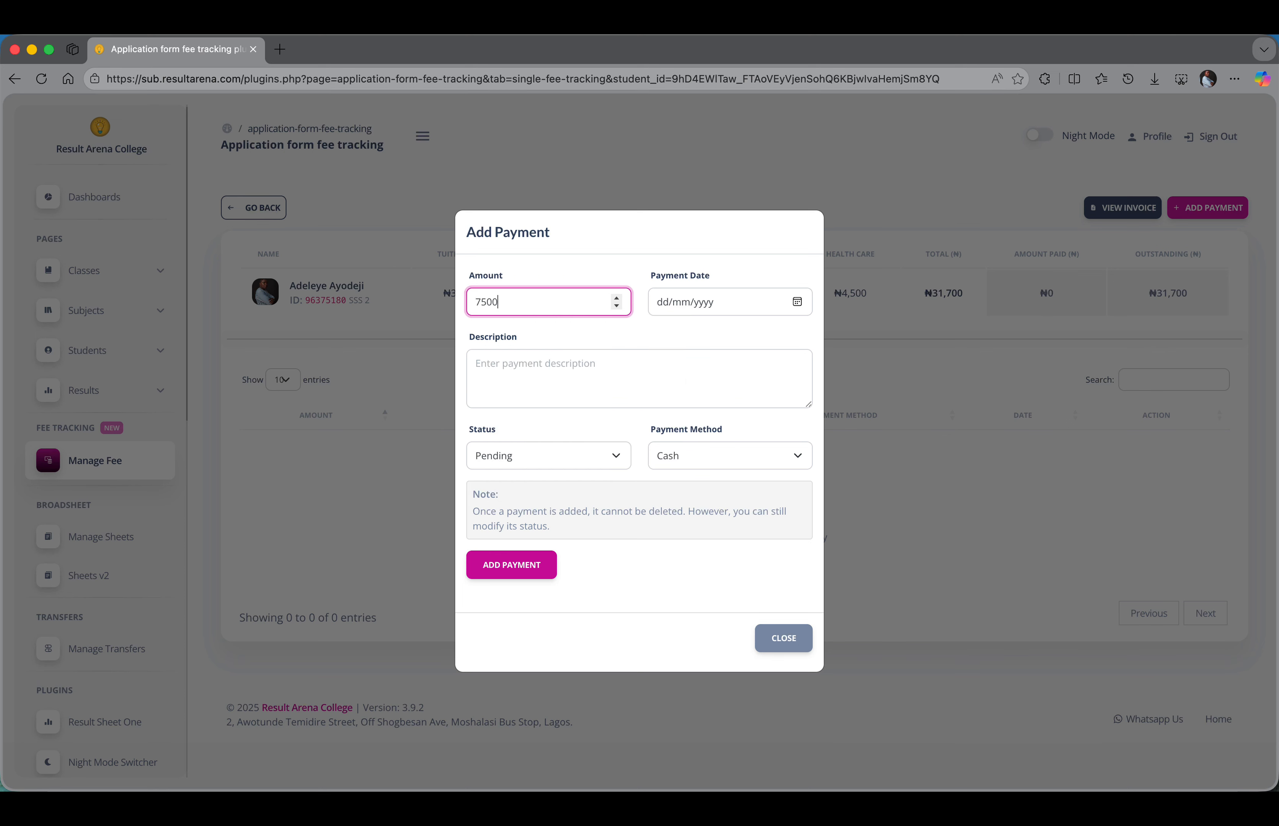
click(797, 302)
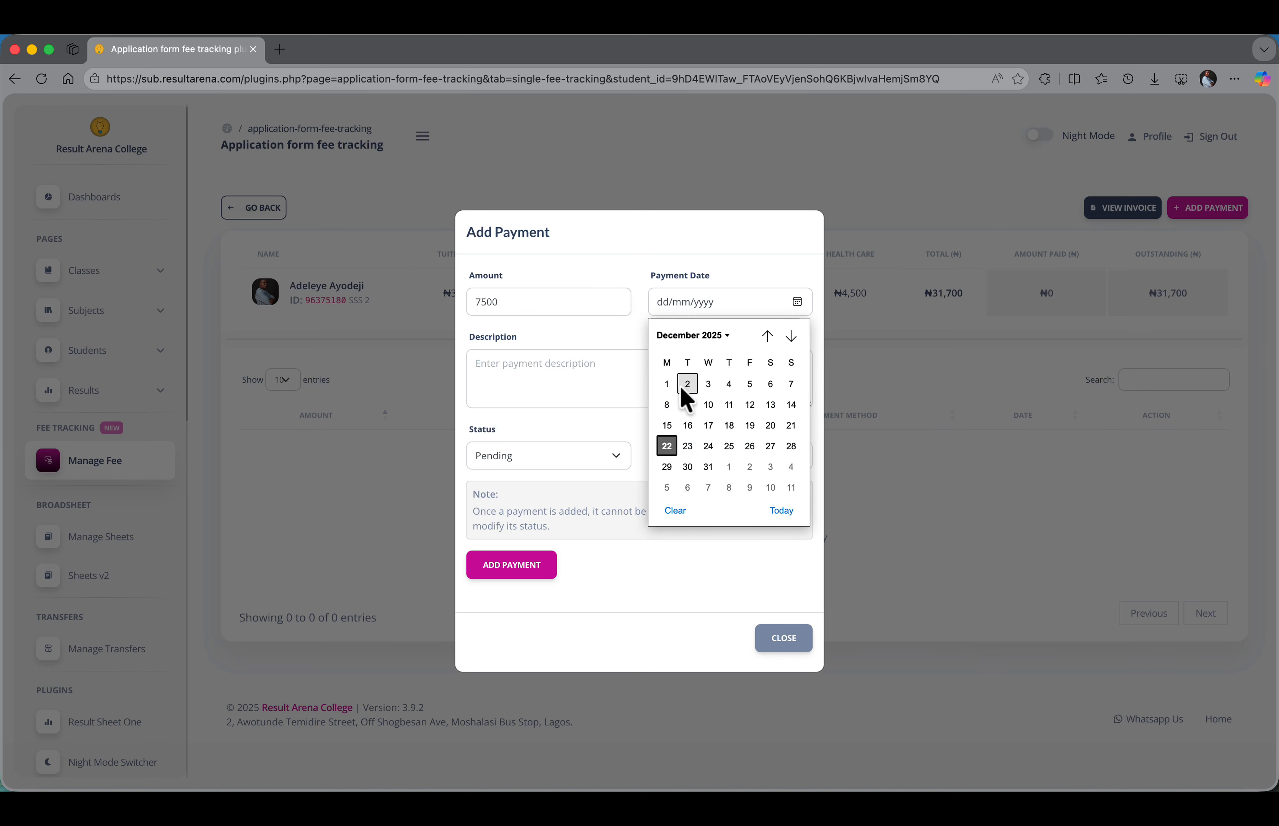
click(668, 446)
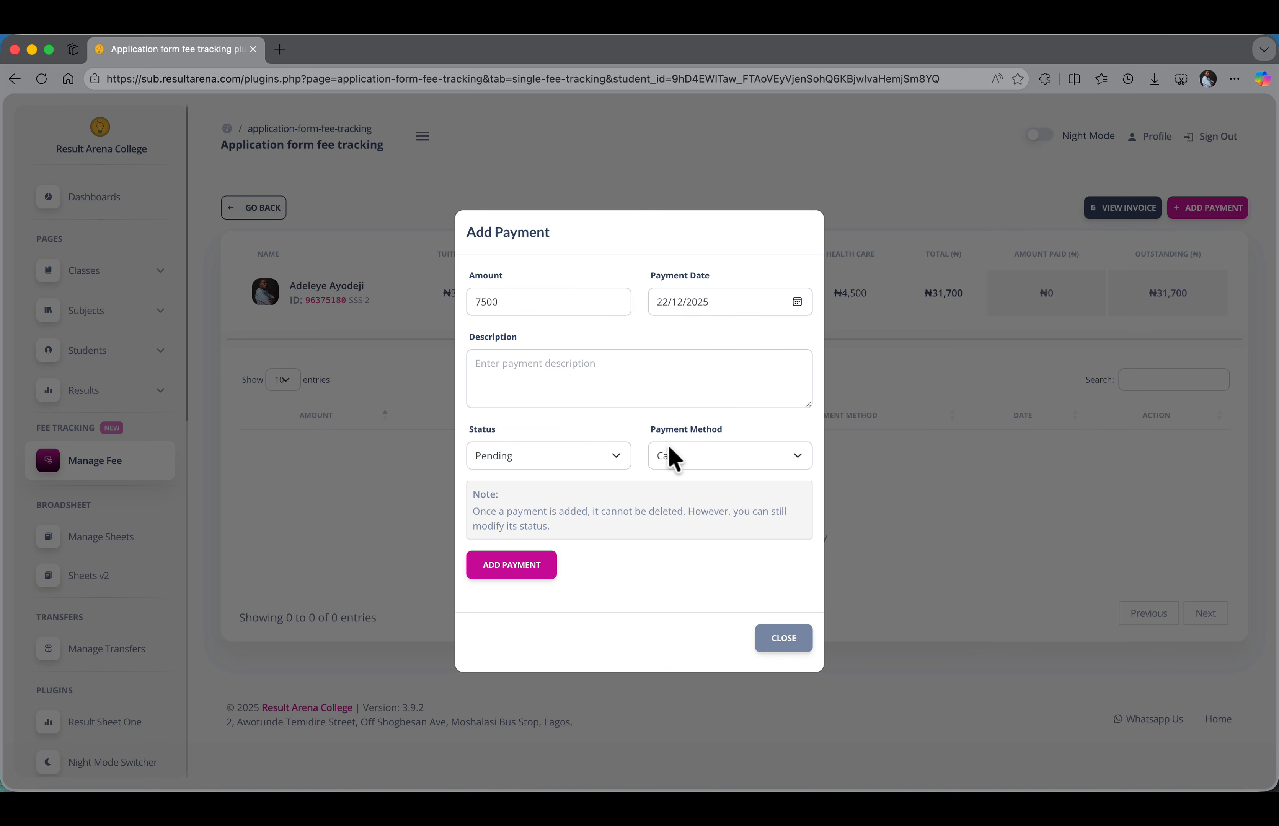
Step: Describe the new payment as "Payment made", set its status to Approved and keep Cash as the payment method
click(560, 366)
text(Payment made)
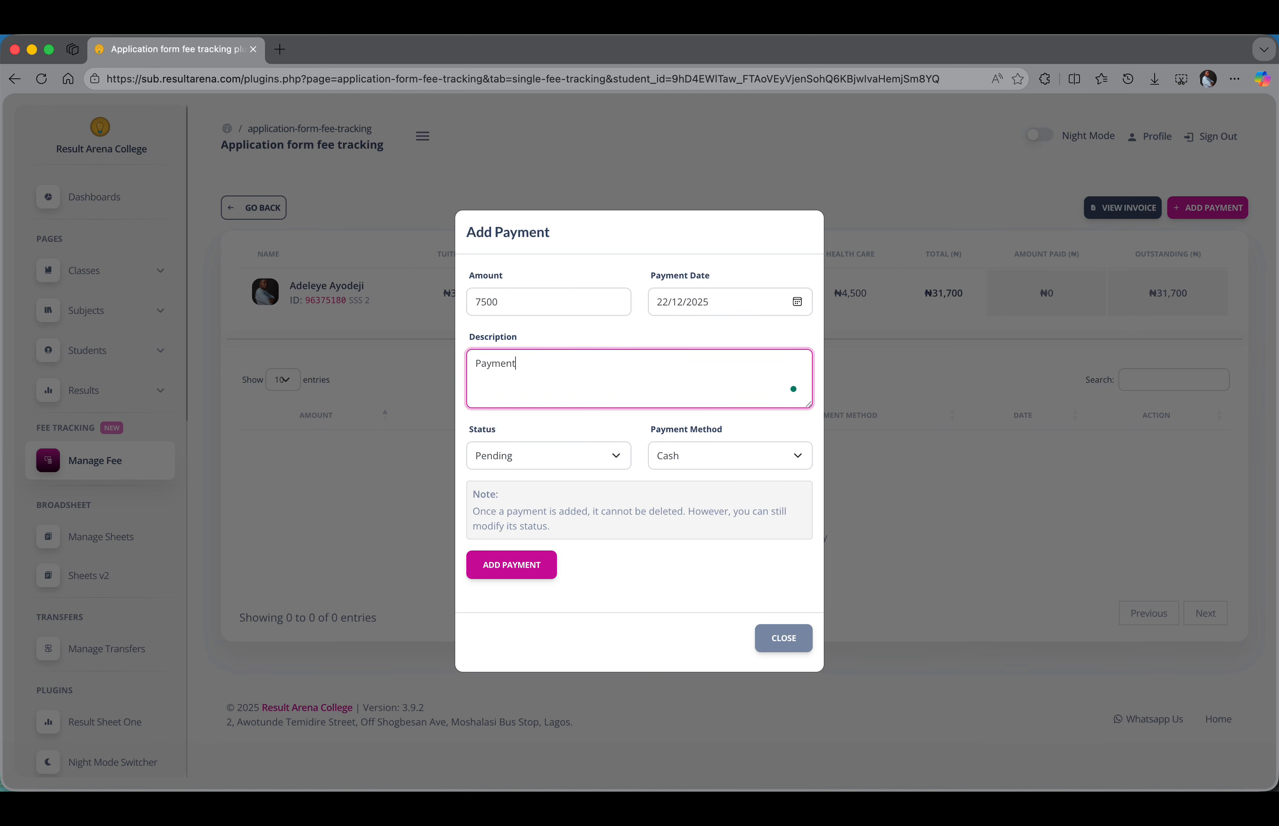
click(540, 459)
click(512, 468)
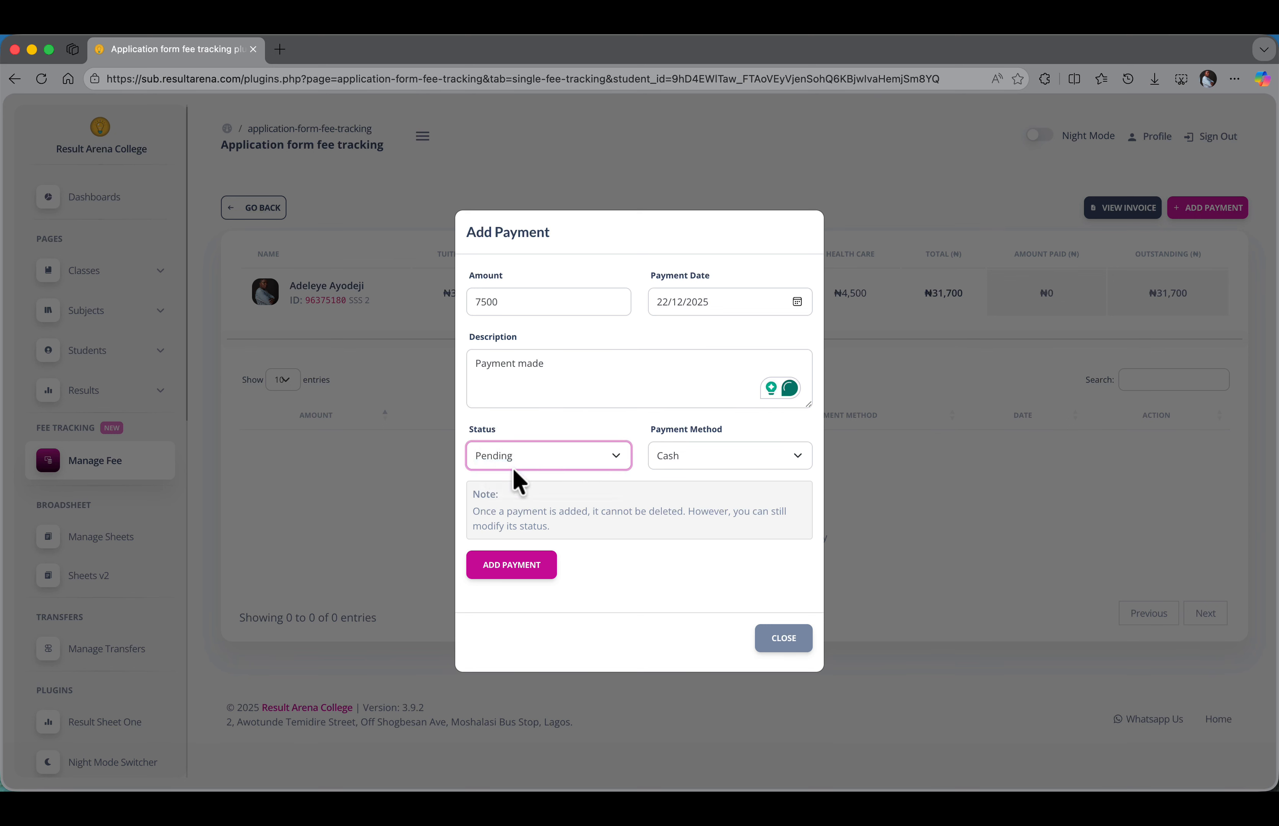
click(719, 455)
click(569, 444)
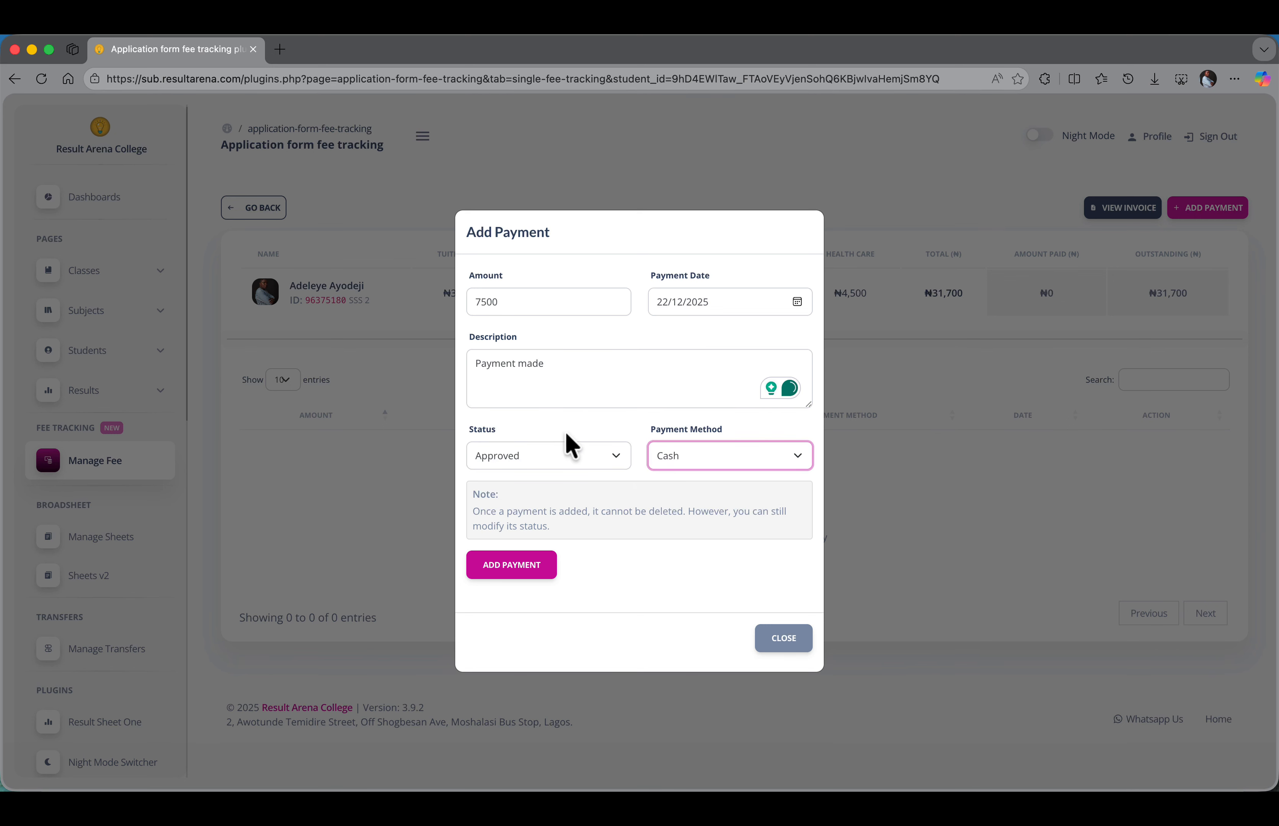
click(531, 457)
click(650, 419)
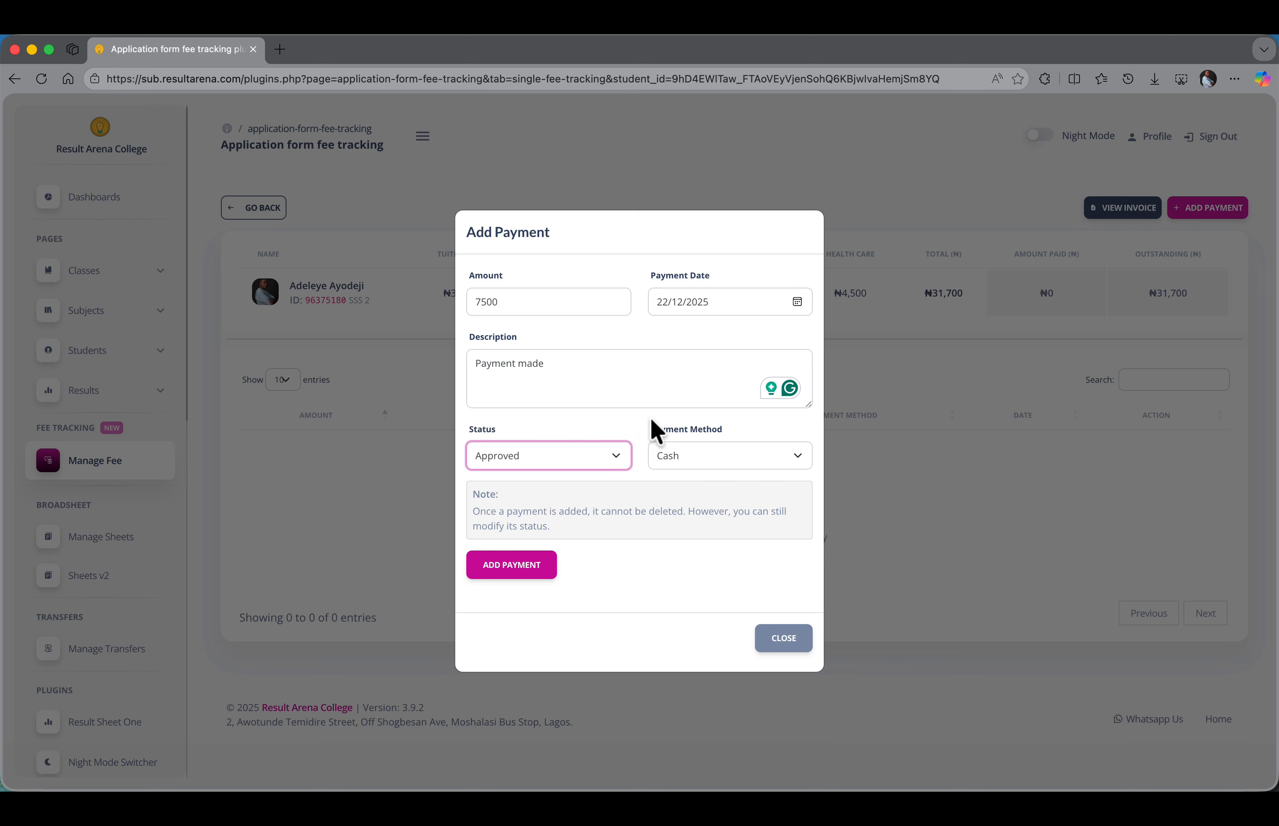
Step: Set the new payment's method to Transfer and add the 7500 payment to the SSS 2 student's record
click(693, 456)
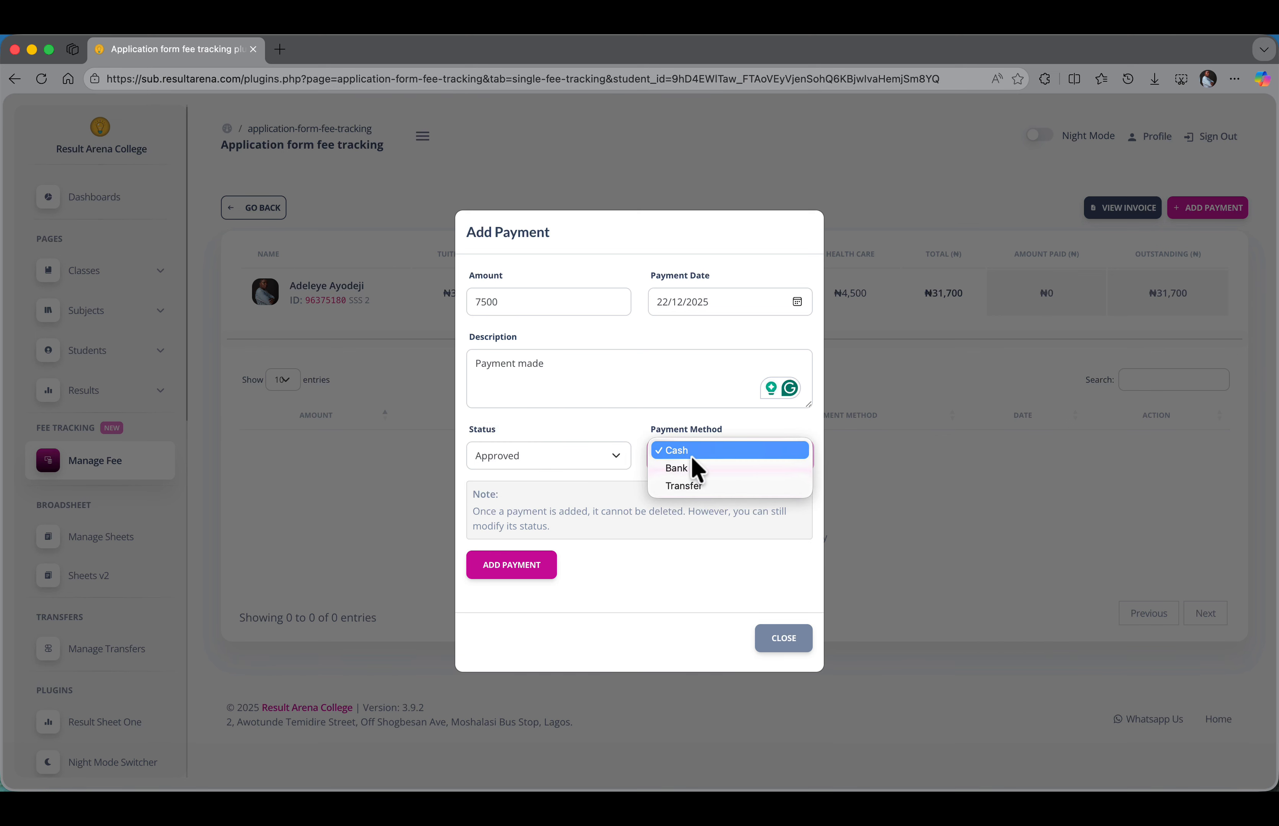
click(697, 487)
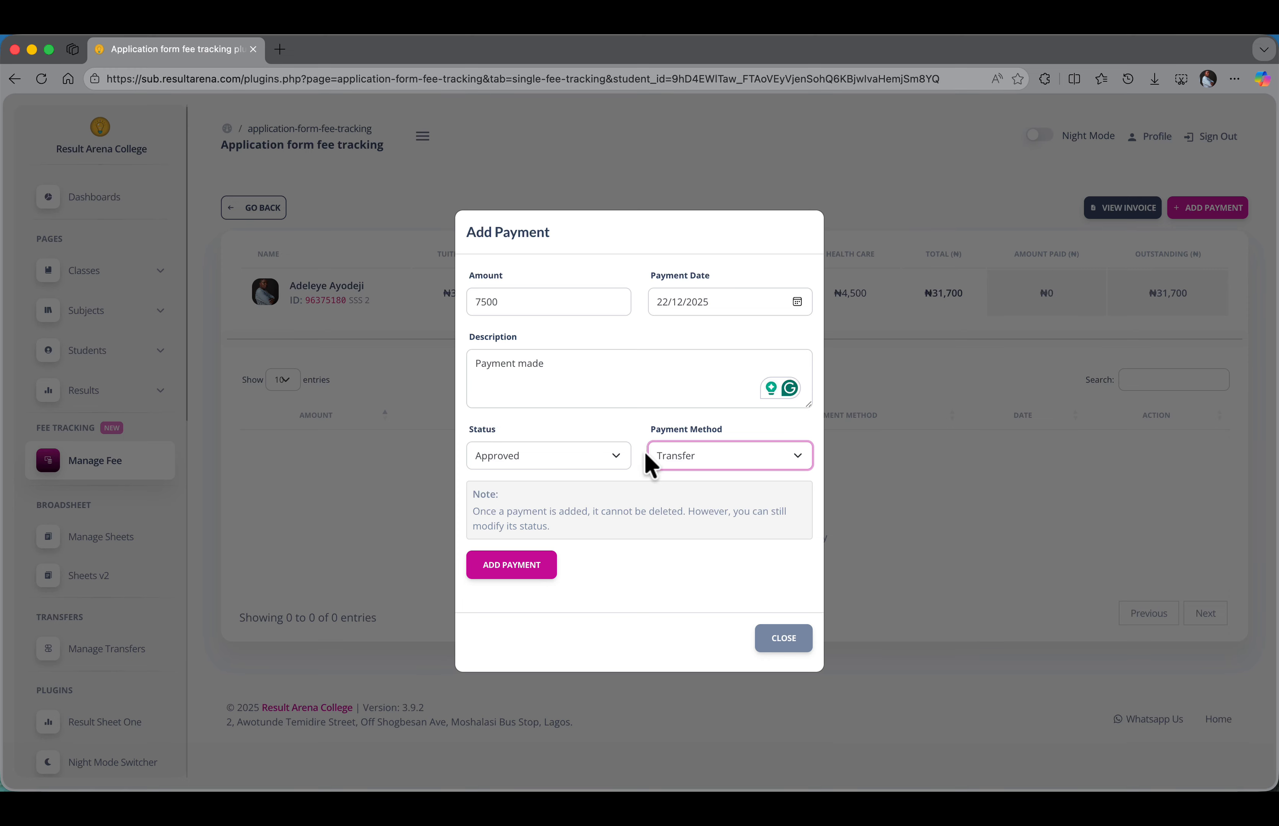
click(548, 516)
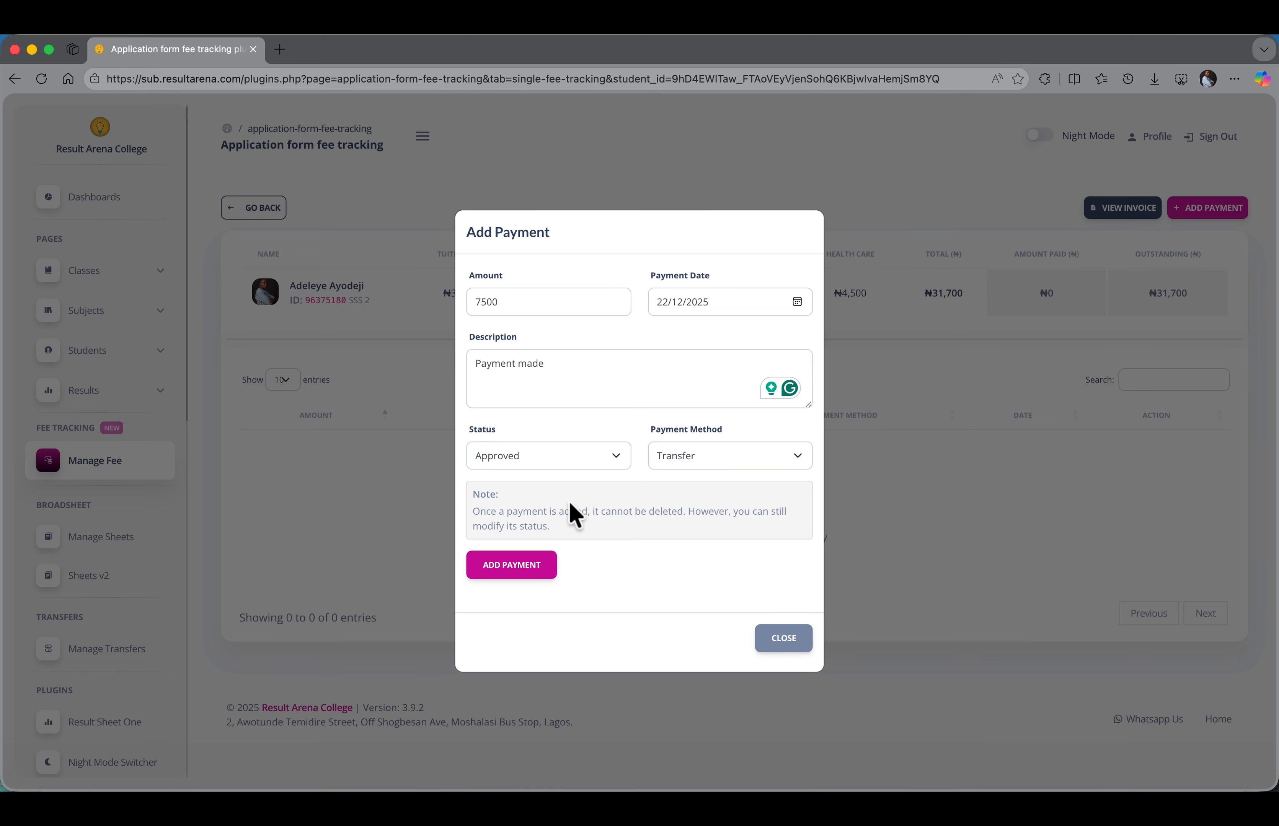
click(514, 571)
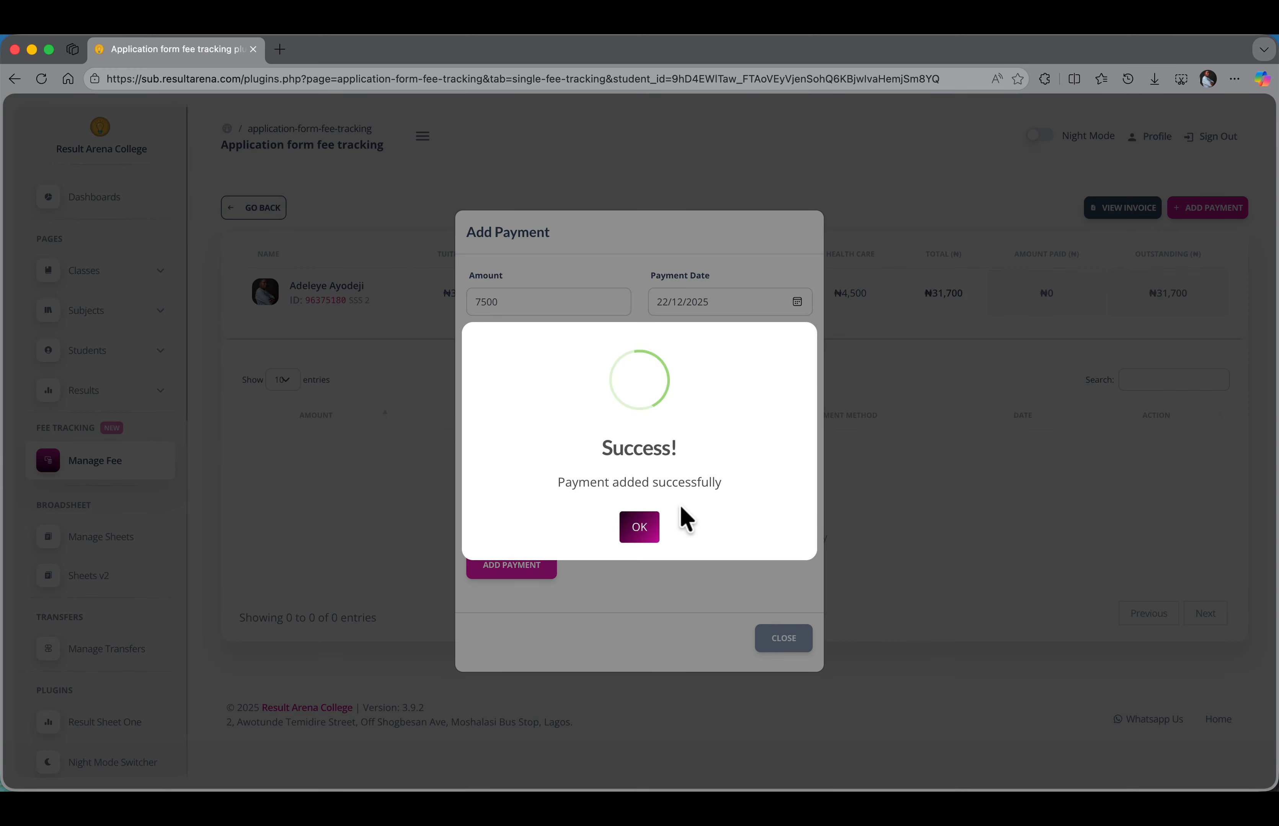
click(643, 524)
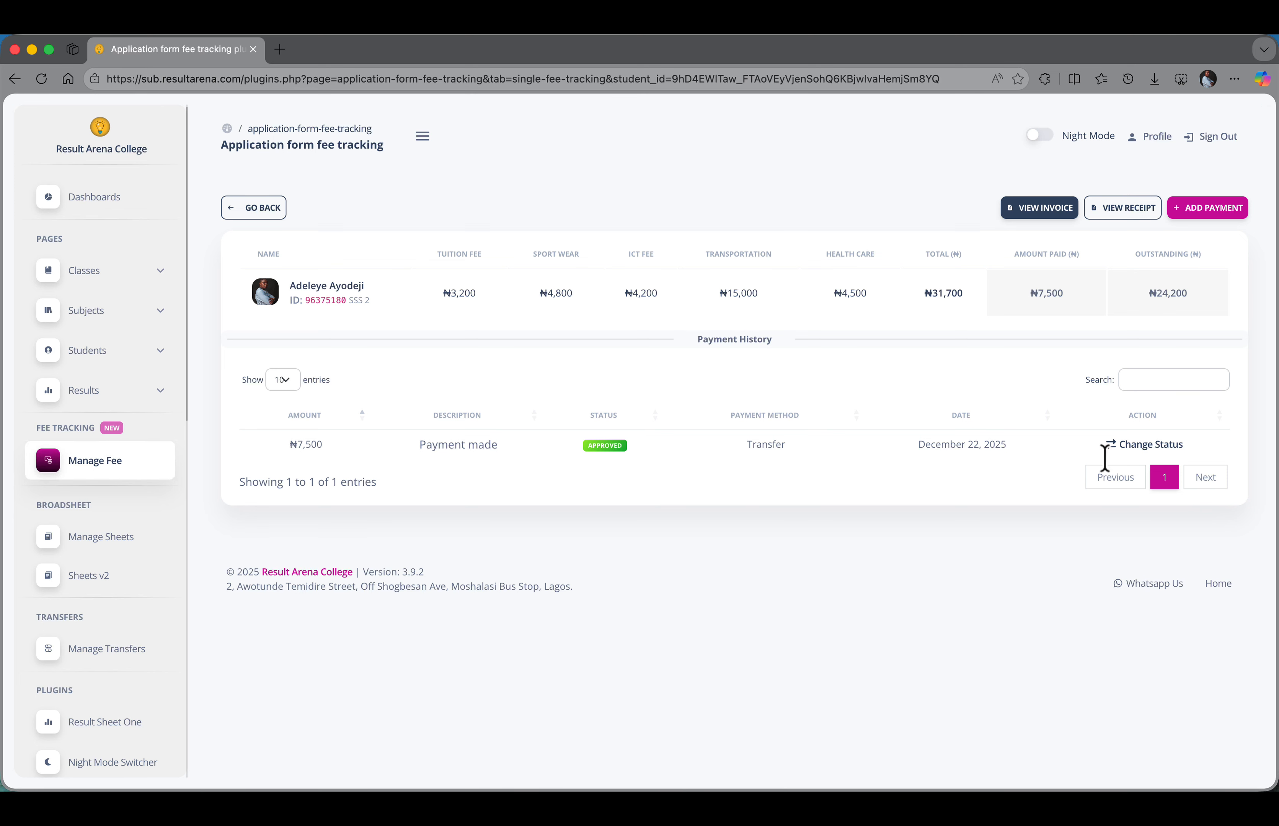
Step: Change the status of the 7,500 payment in the payment history to Cancelled
click(1155, 446)
click(625, 432)
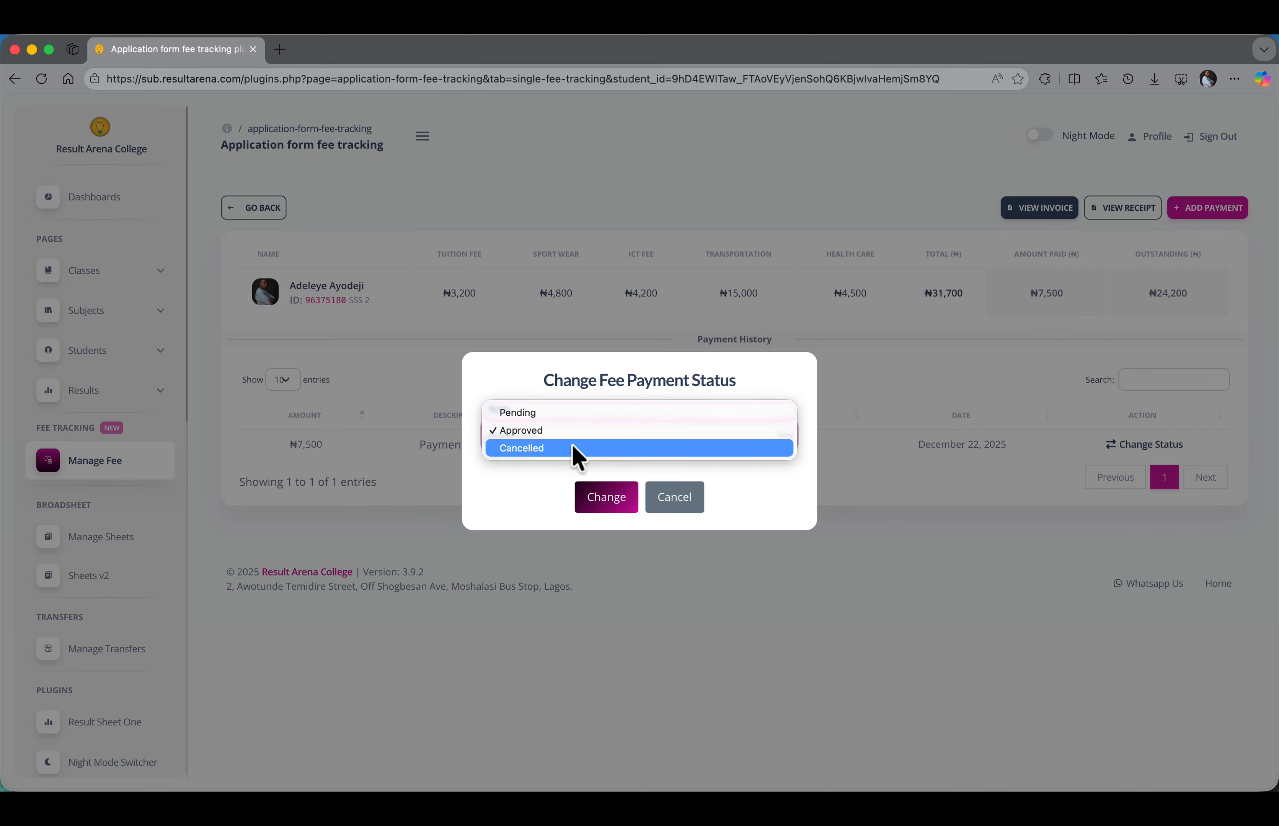
click(572, 449)
click(625, 503)
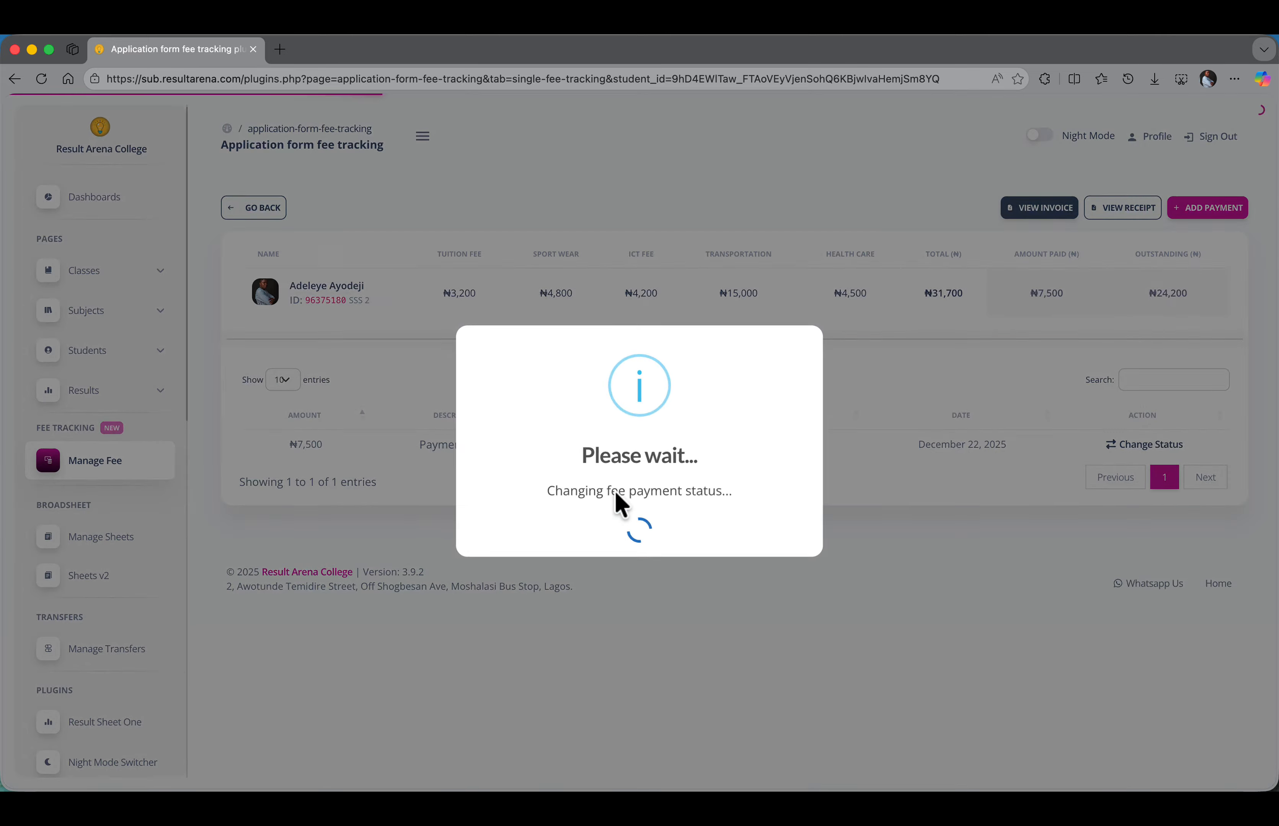
click(638, 525)
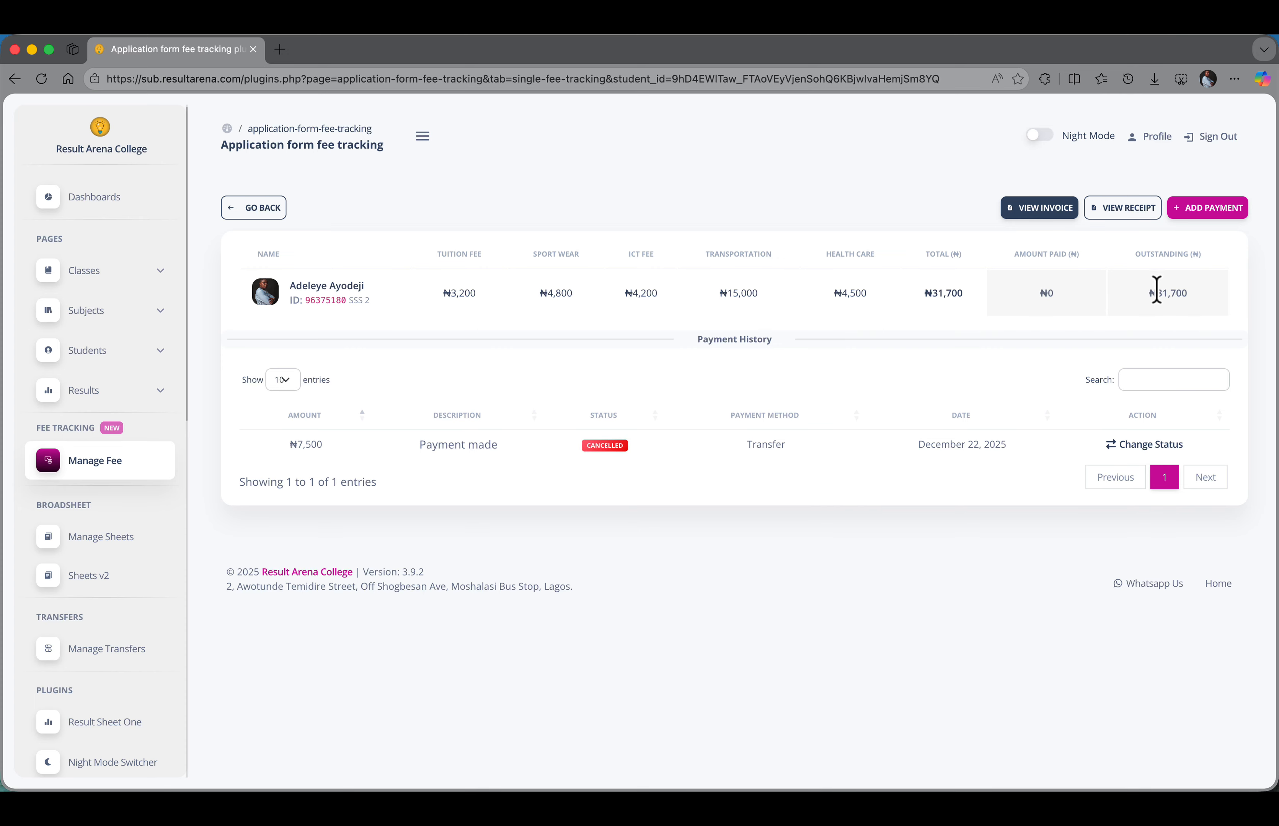
Step: Set the cancelled 7,500 payment's status back to Approved
click(1139, 446)
click(647, 438)
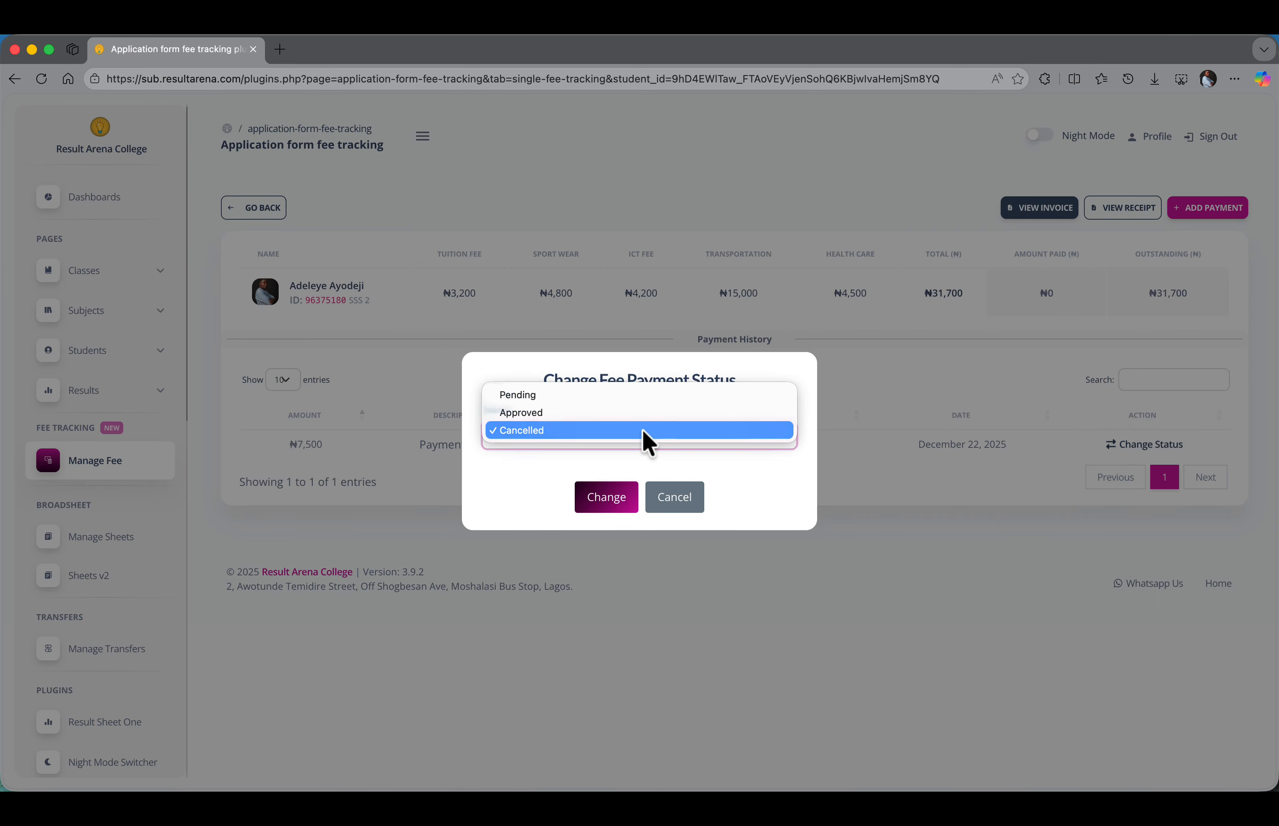
click(574, 423)
click(593, 501)
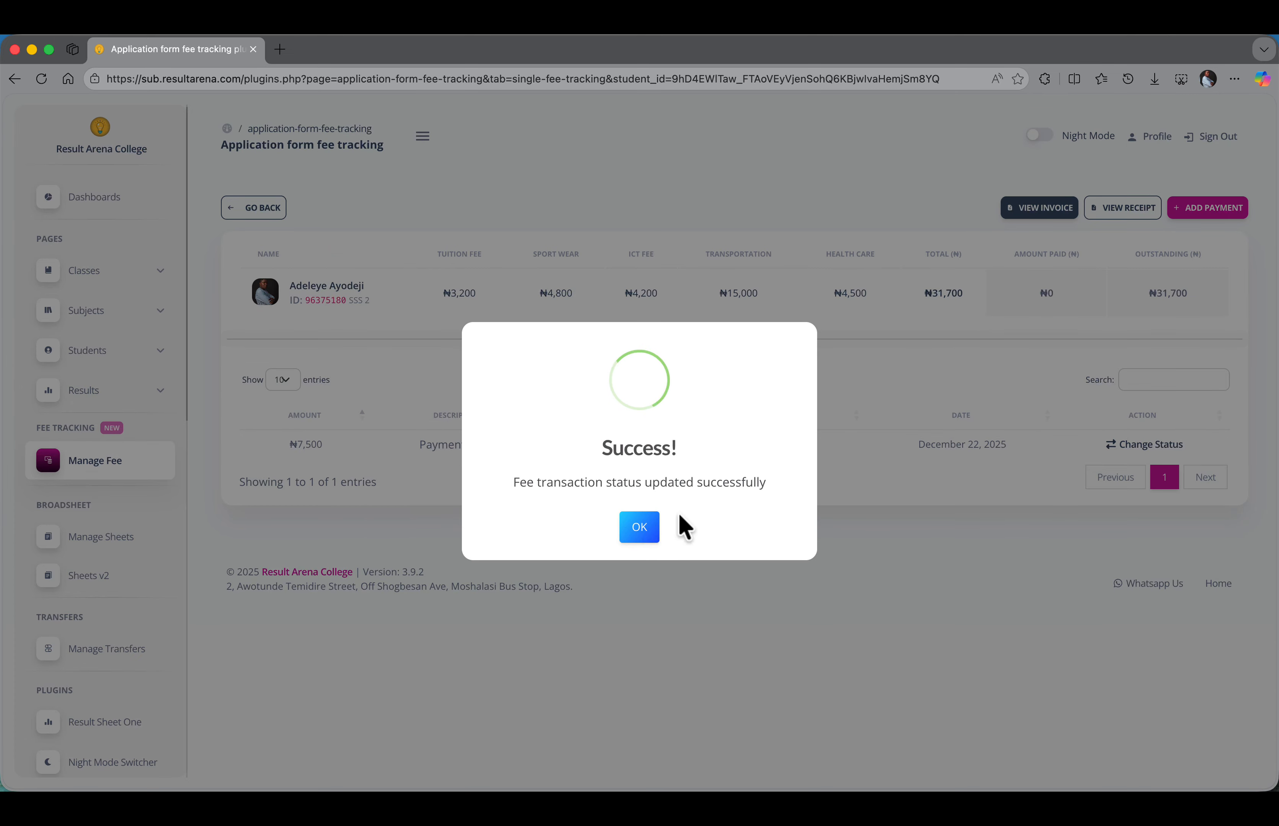
click(639, 527)
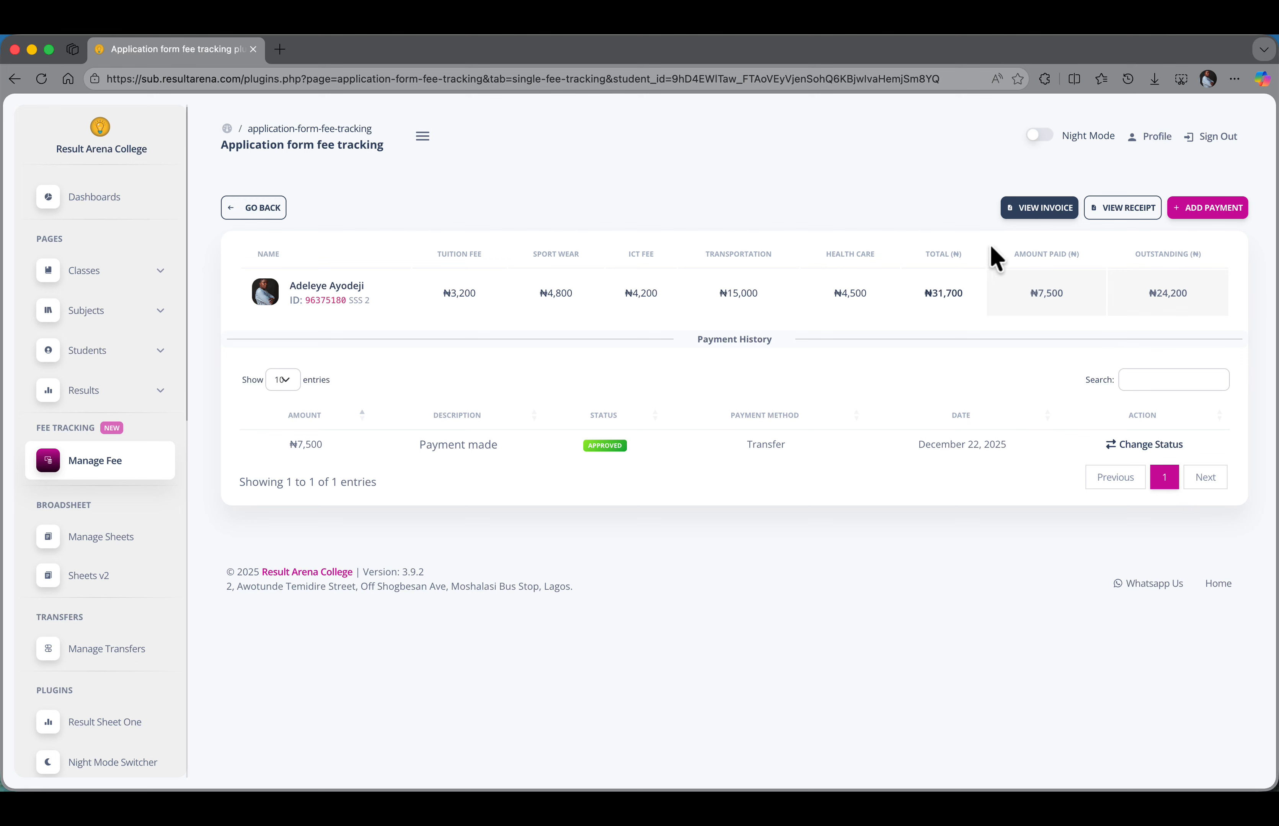
click(1215, 213)
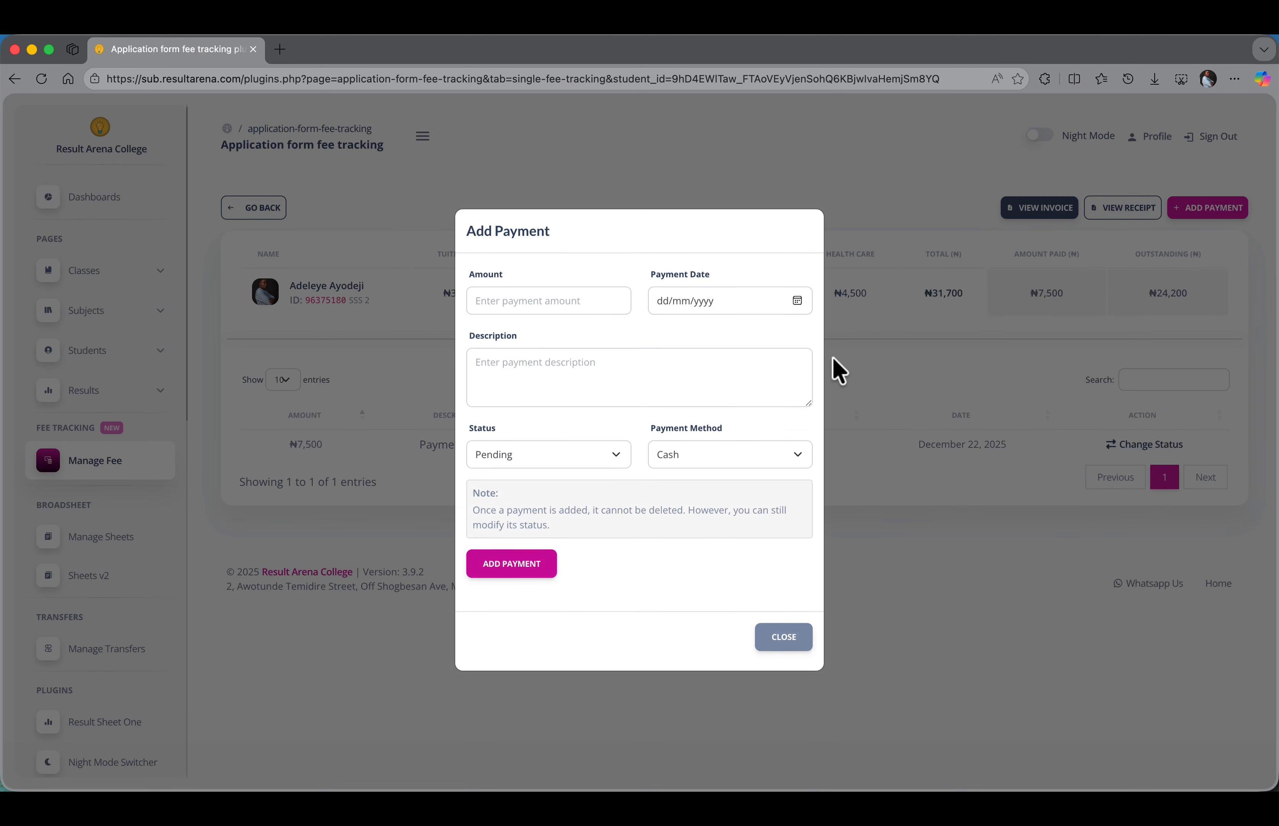
click(551, 299)
click(732, 428)
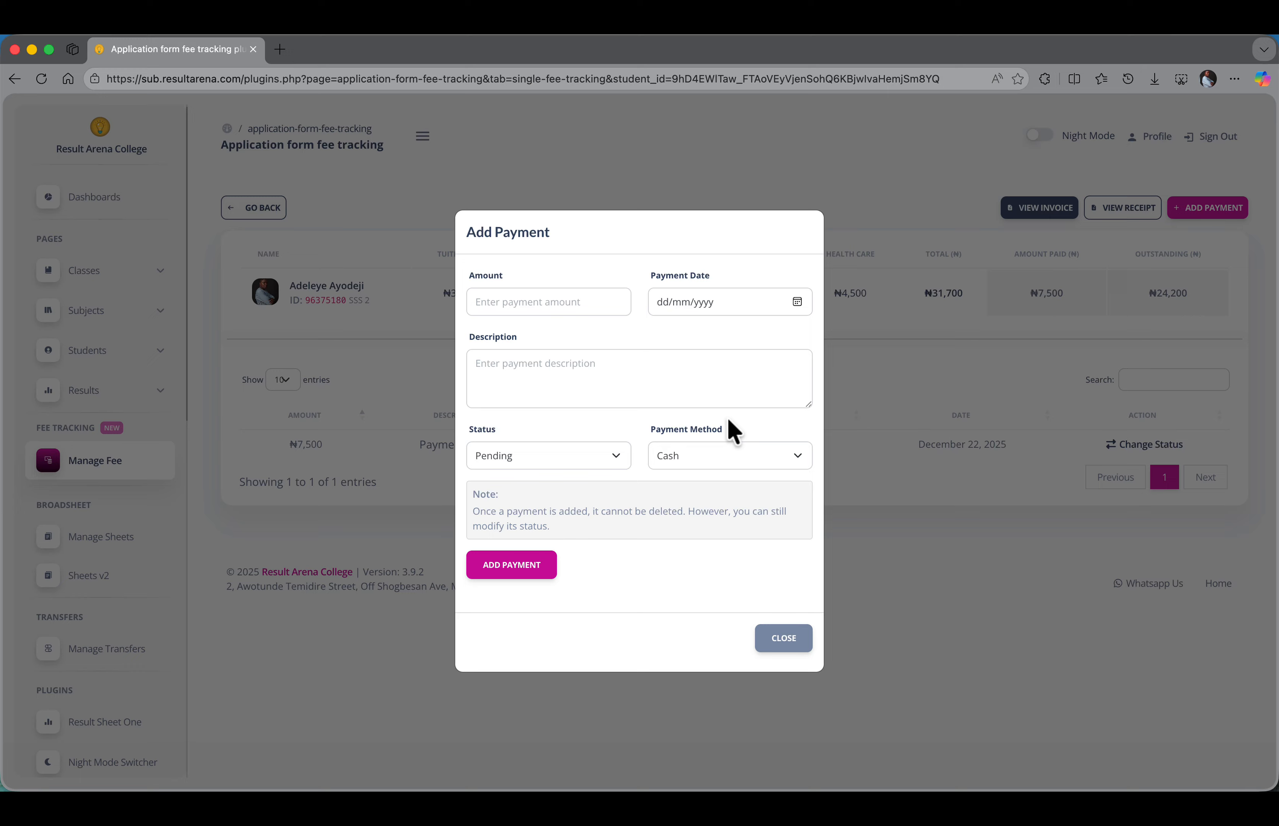
click(773, 645)
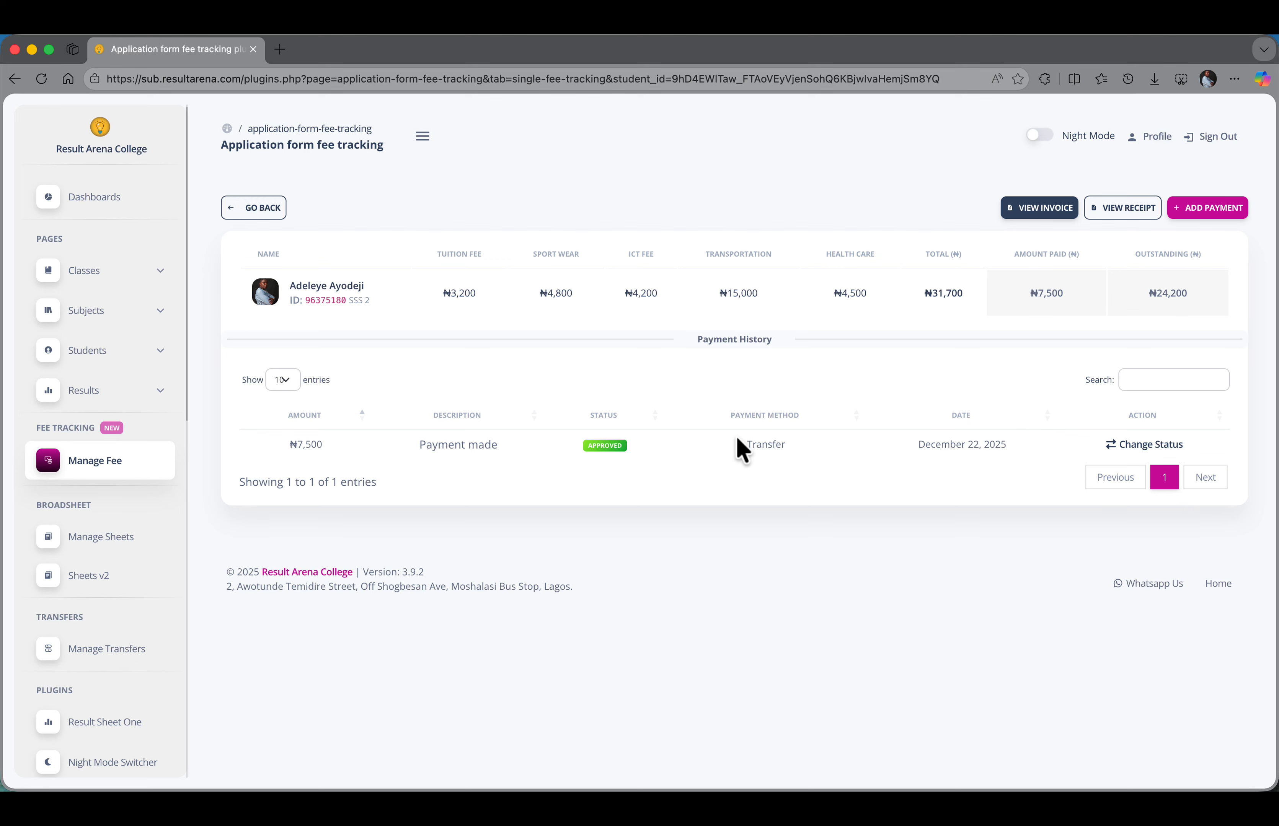
Step: Generate the SSS 2 student's receipt, view its PDF to check the payment details, and close it
click(1122, 220)
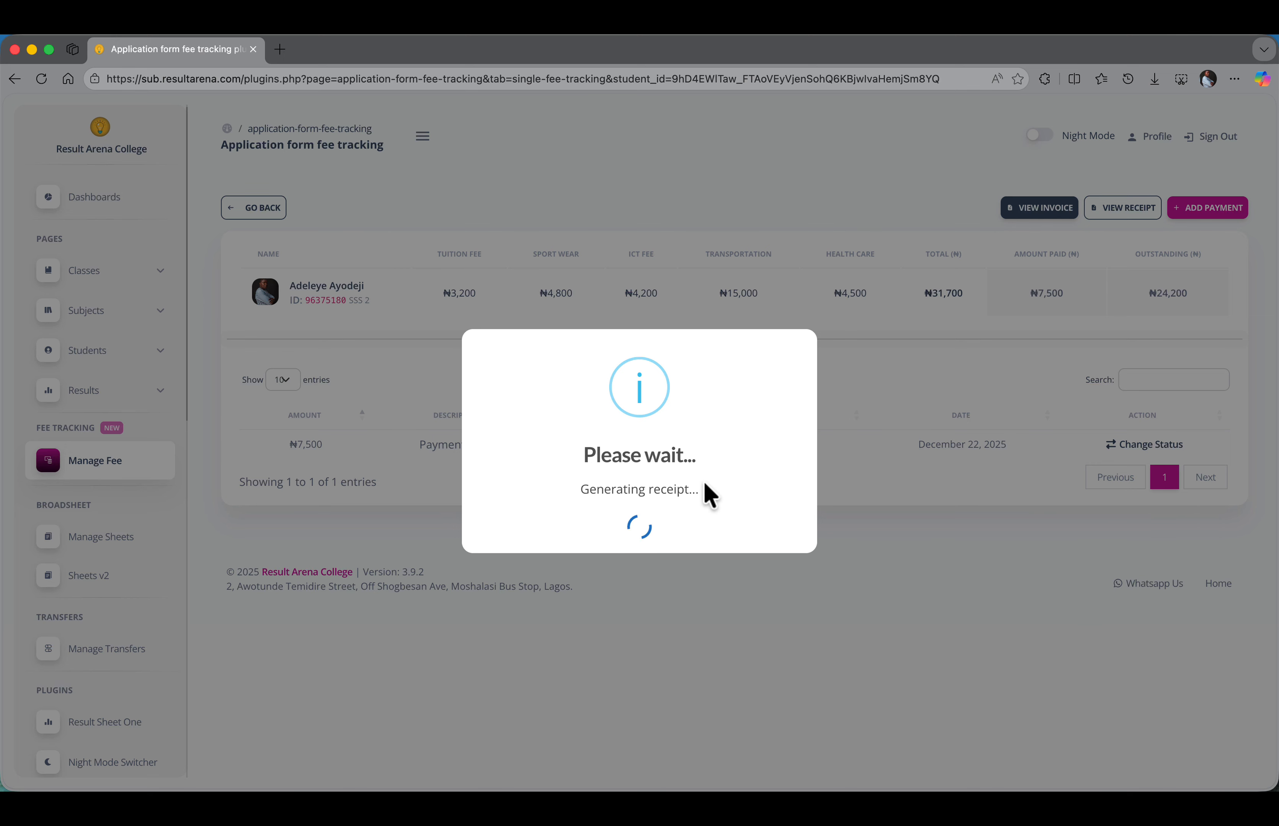
click(691, 529)
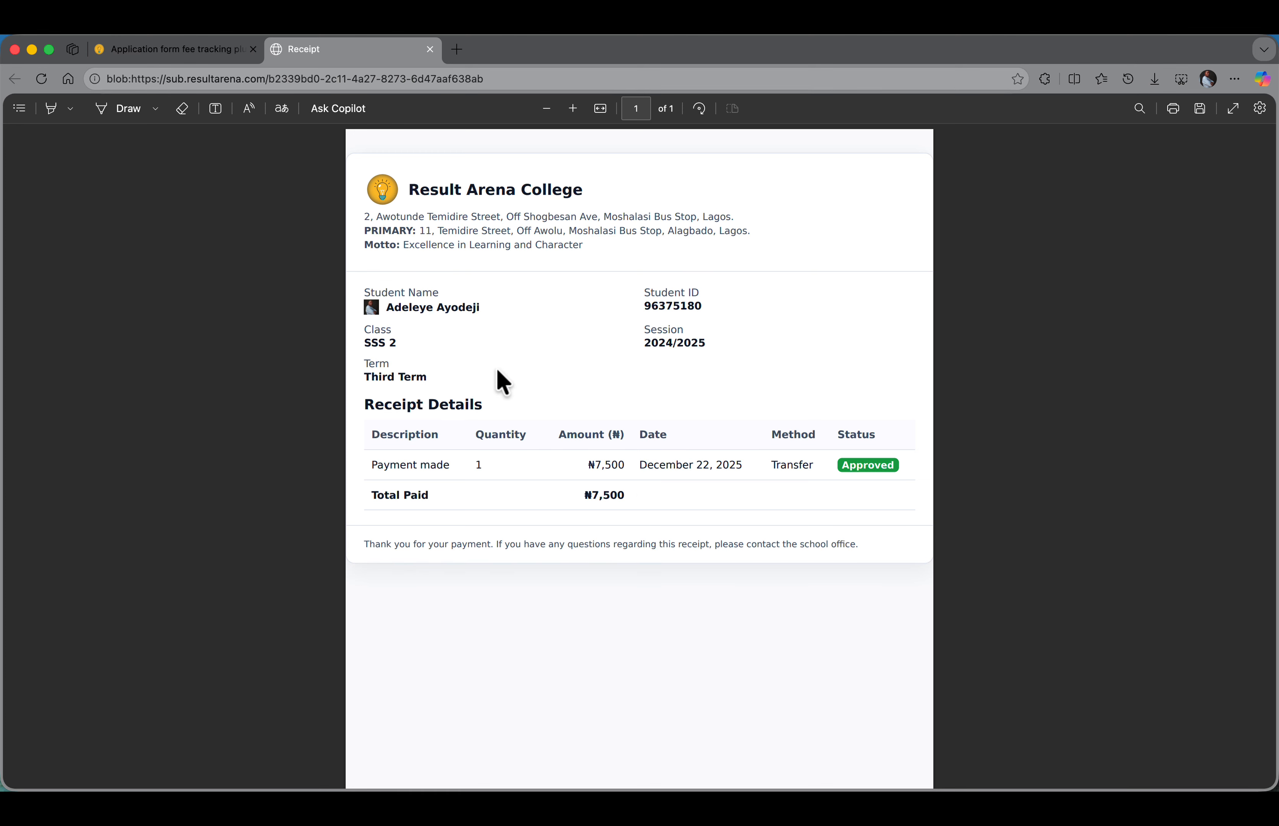
click(430, 49)
Step: Start another payment for the SSS 2 student with amount 10000 and payment date 21/12/2025
click(1225, 208)
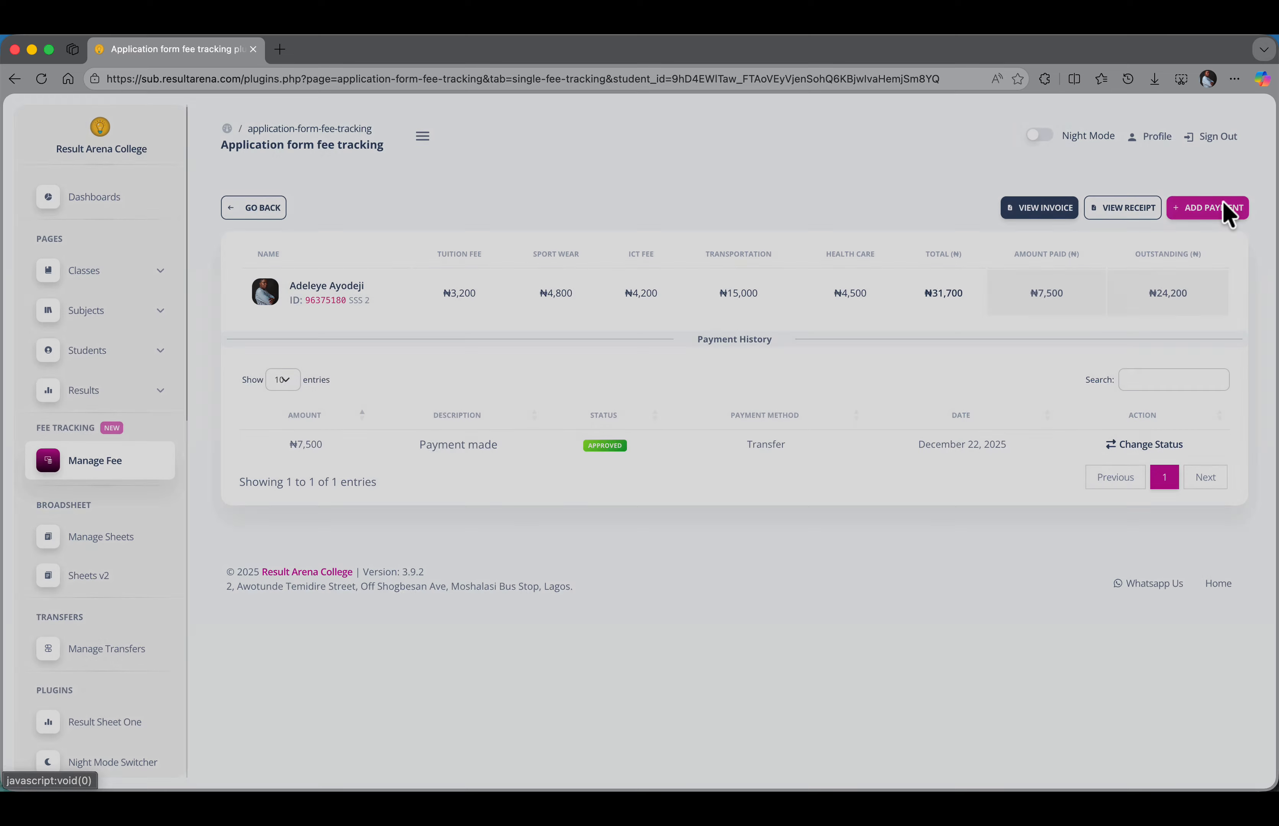
click(545, 300)
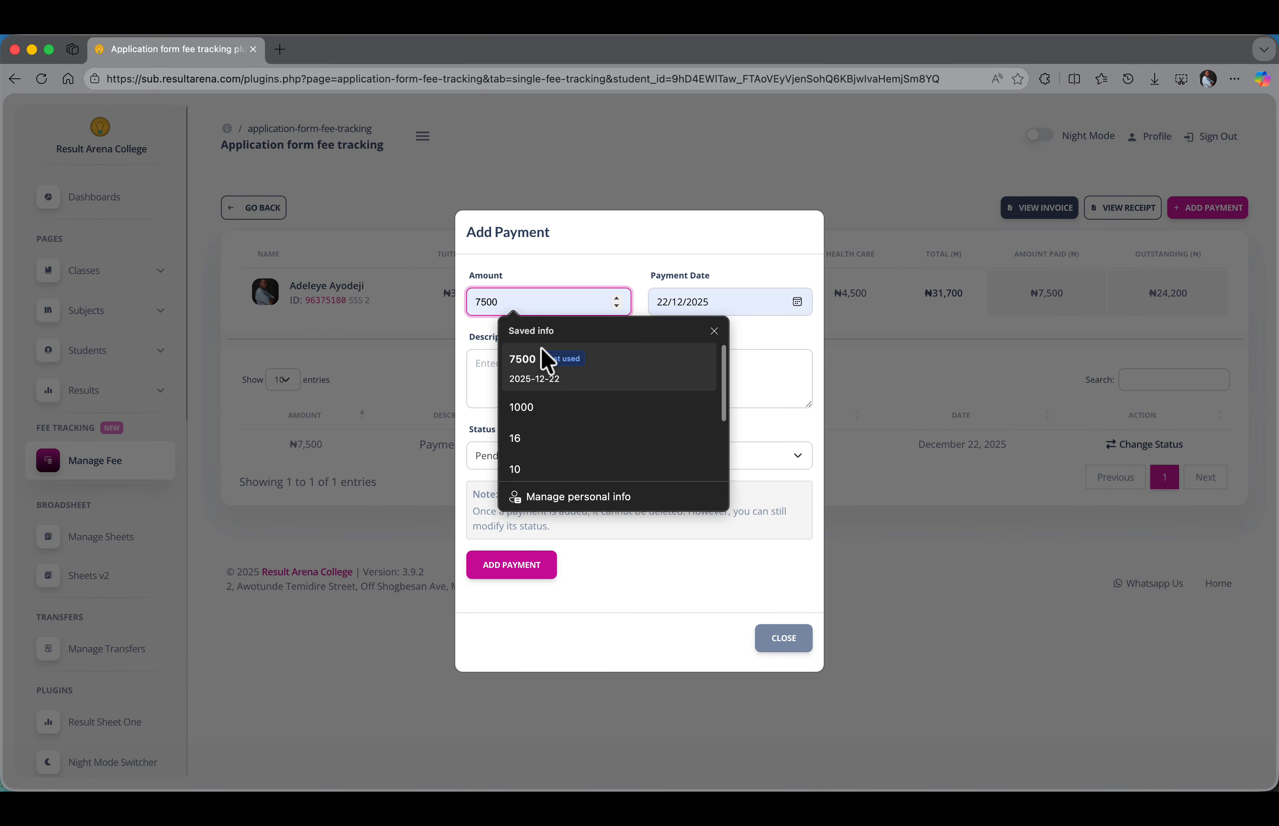
text(10000)
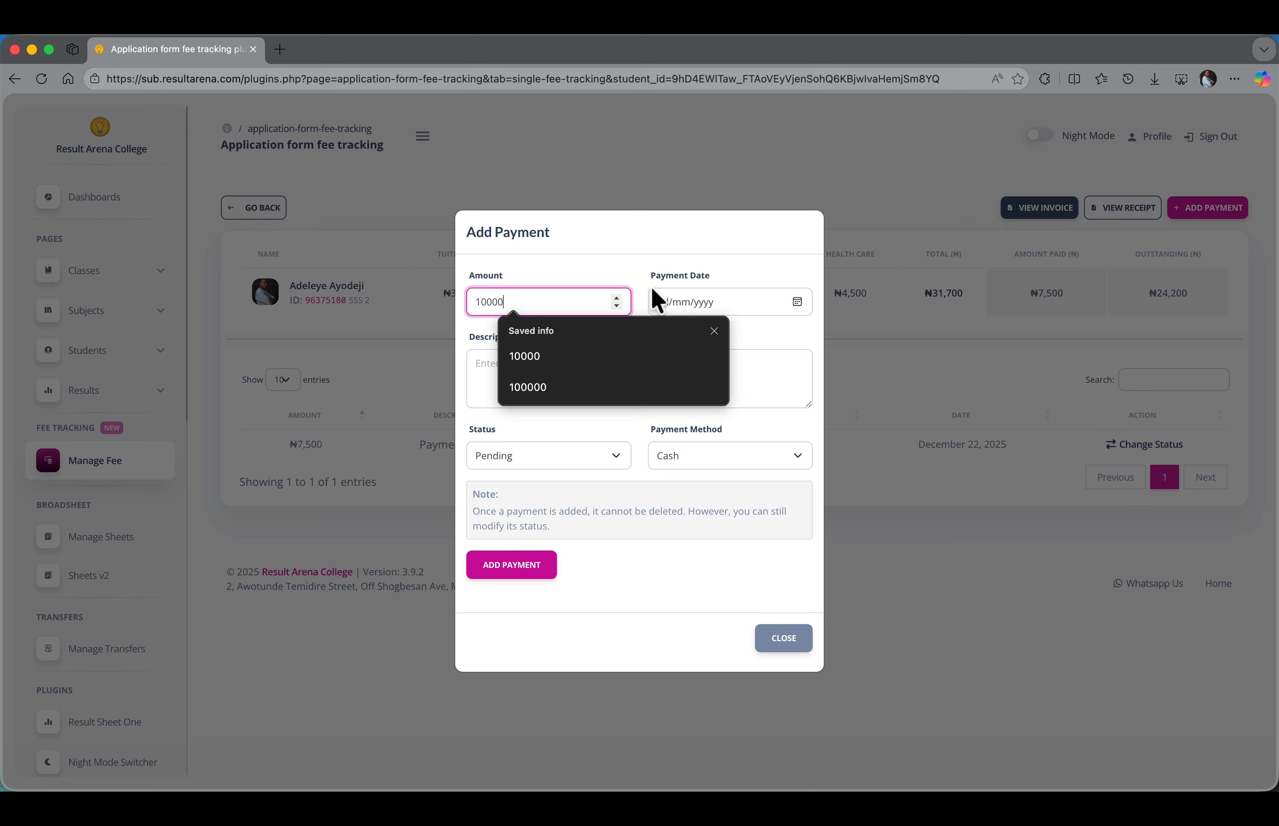
click(678, 301)
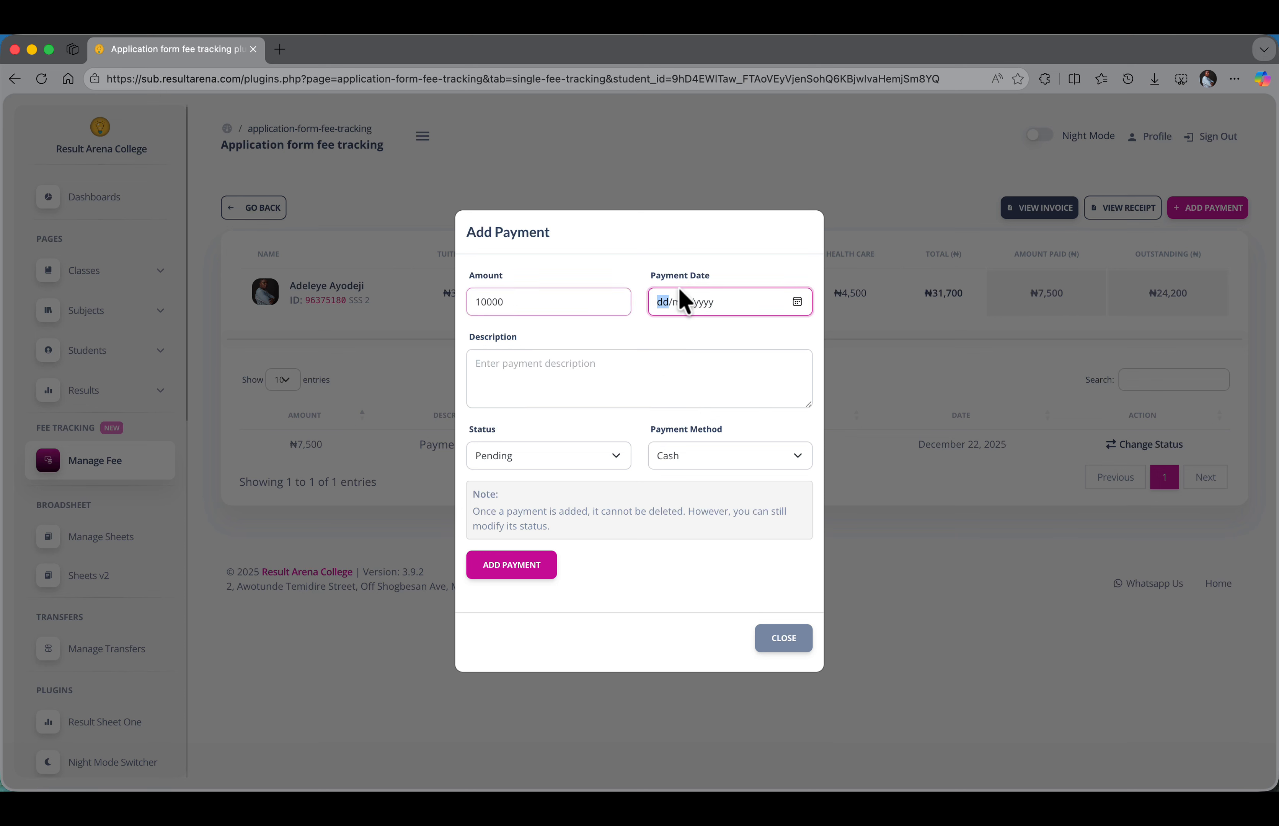
click(795, 302)
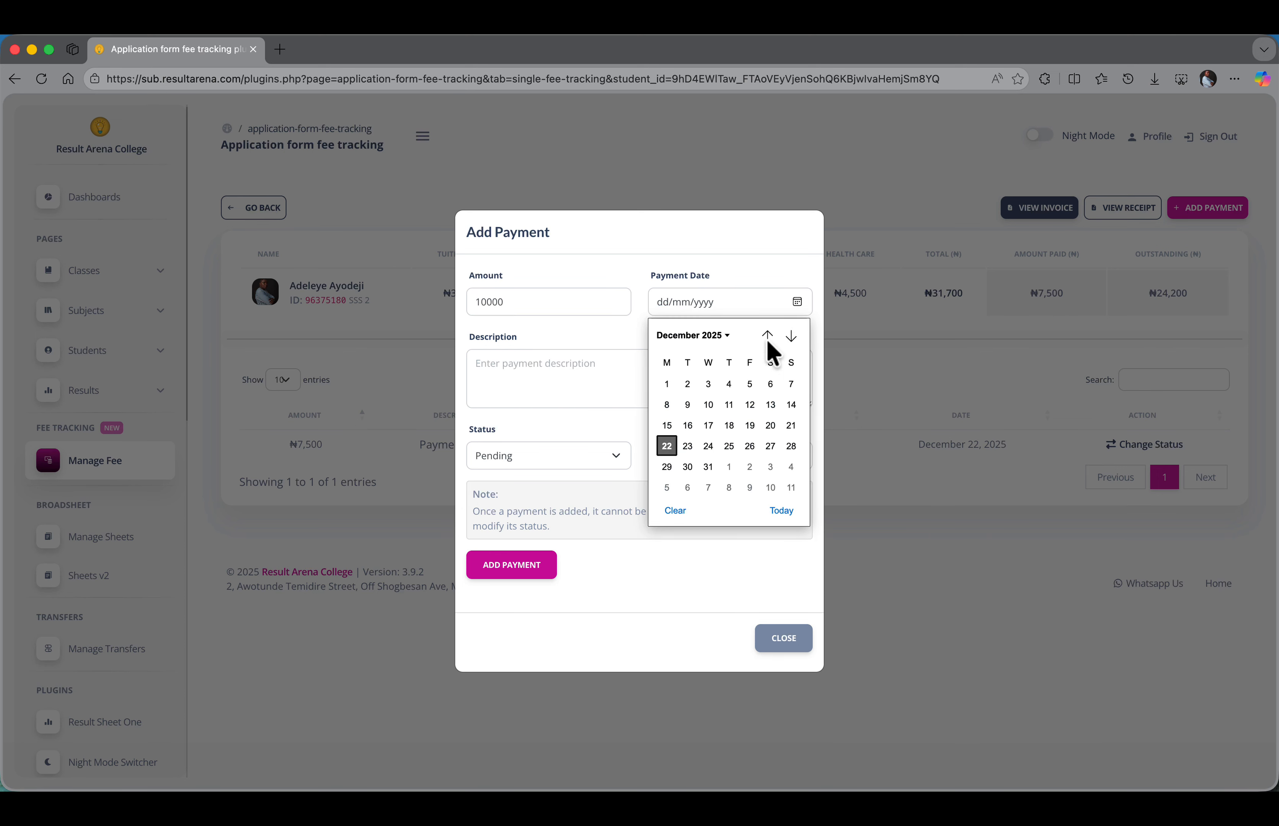
click(791, 426)
Step: Describe the 10000 payment as "Payment for ICT", set its status to Approved, keep Cash as the method and add it
click(534, 368)
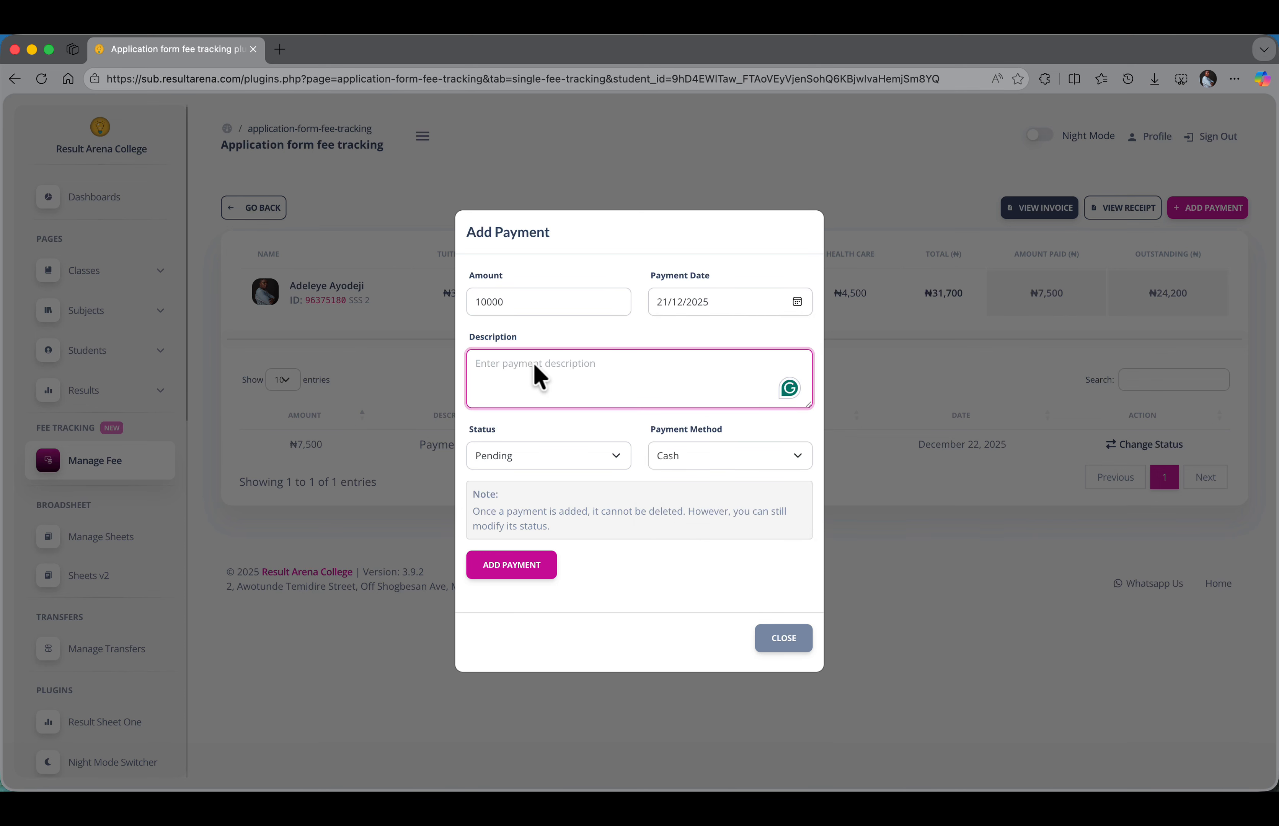
text(Payment for ICT)
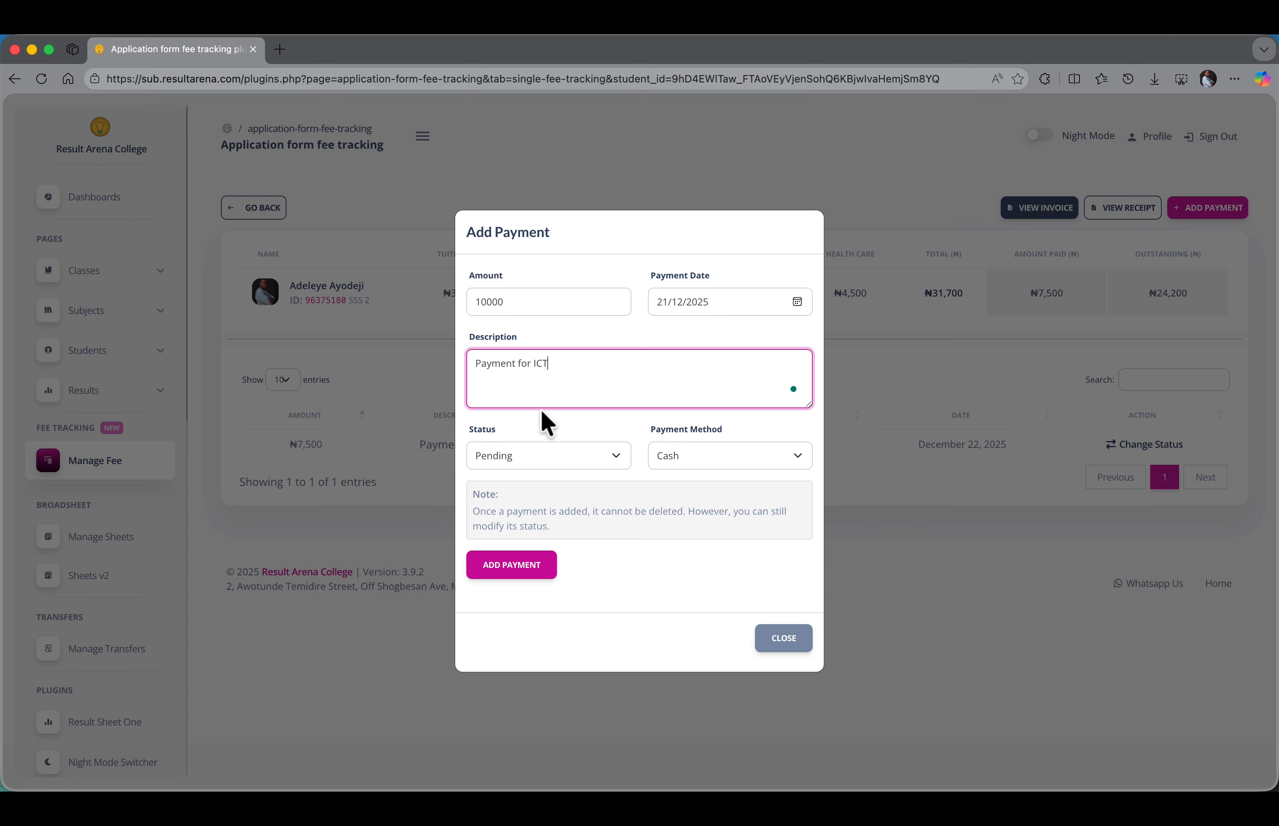
click(548, 460)
click(547, 468)
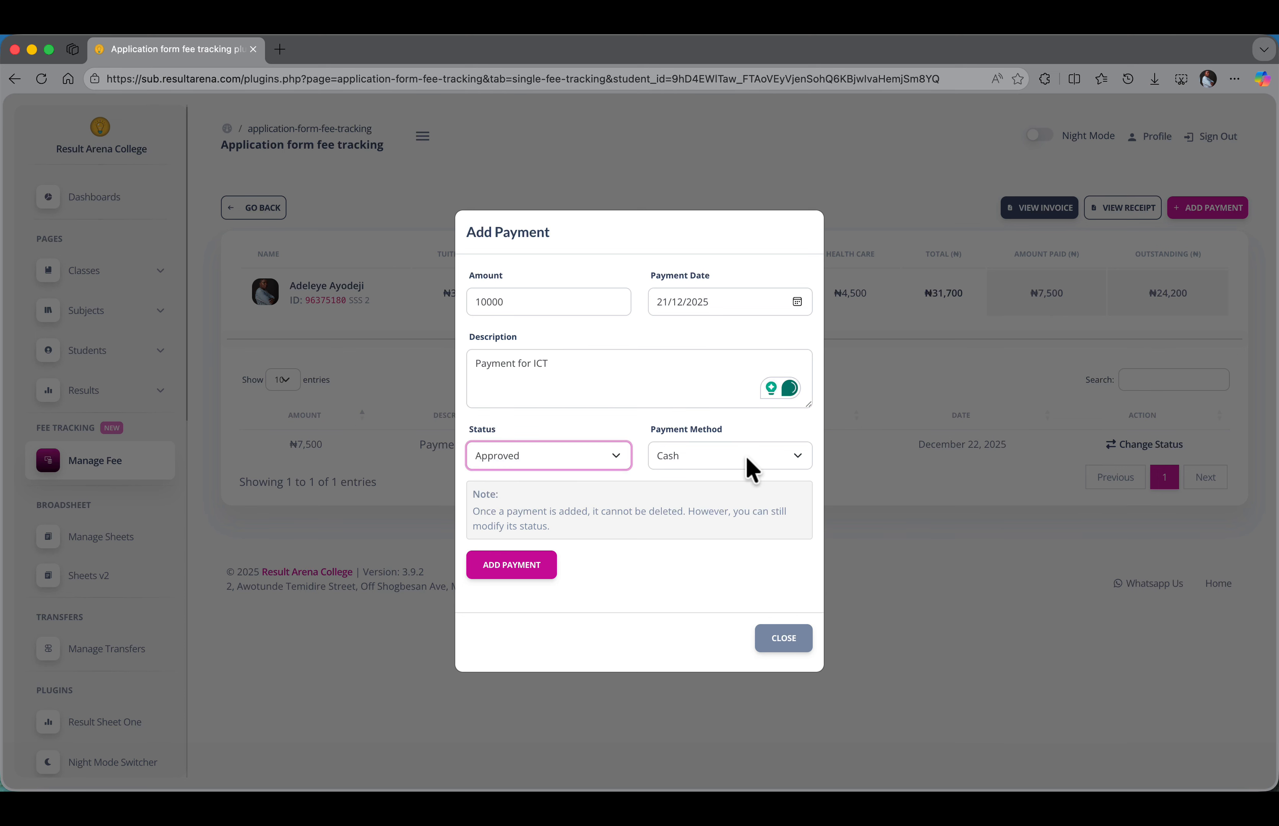
click(746, 459)
click(746, 457)
click(511, 565)
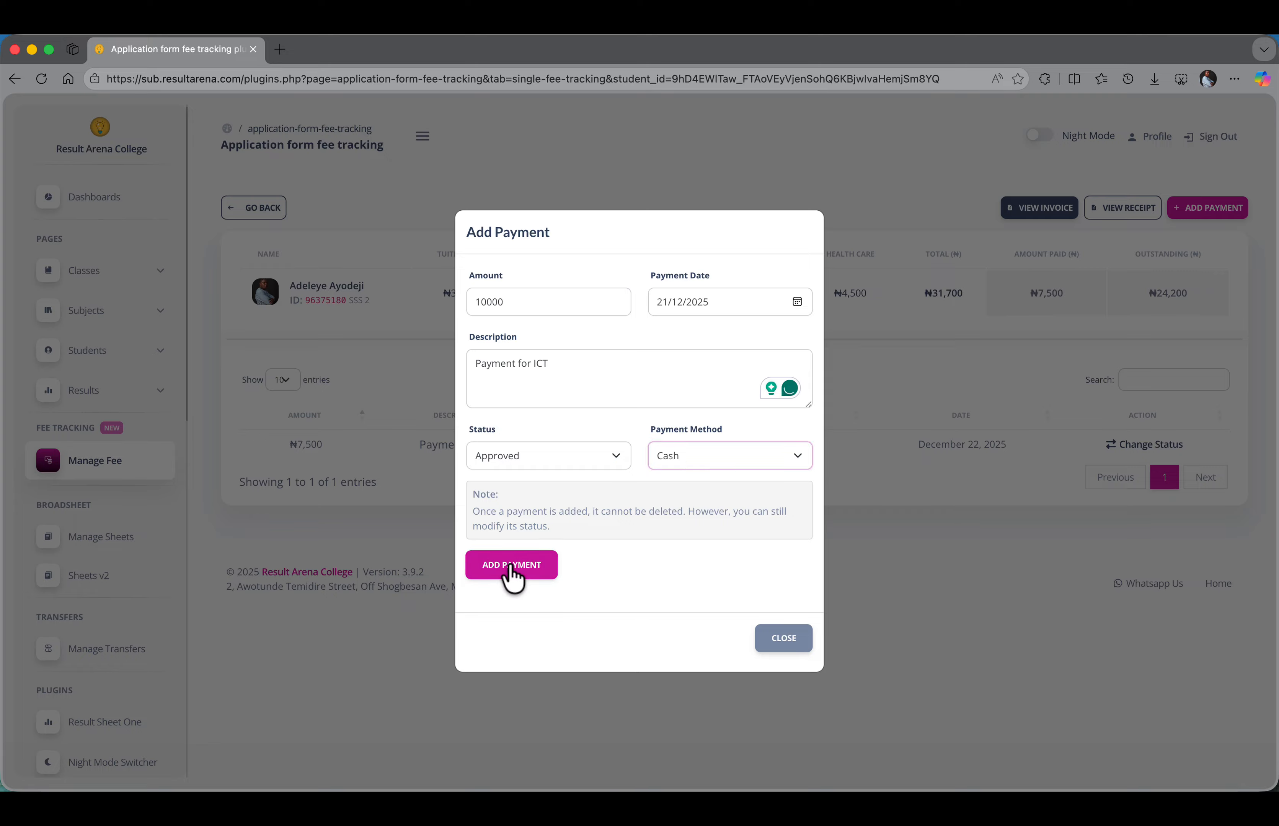
click(646, 528)
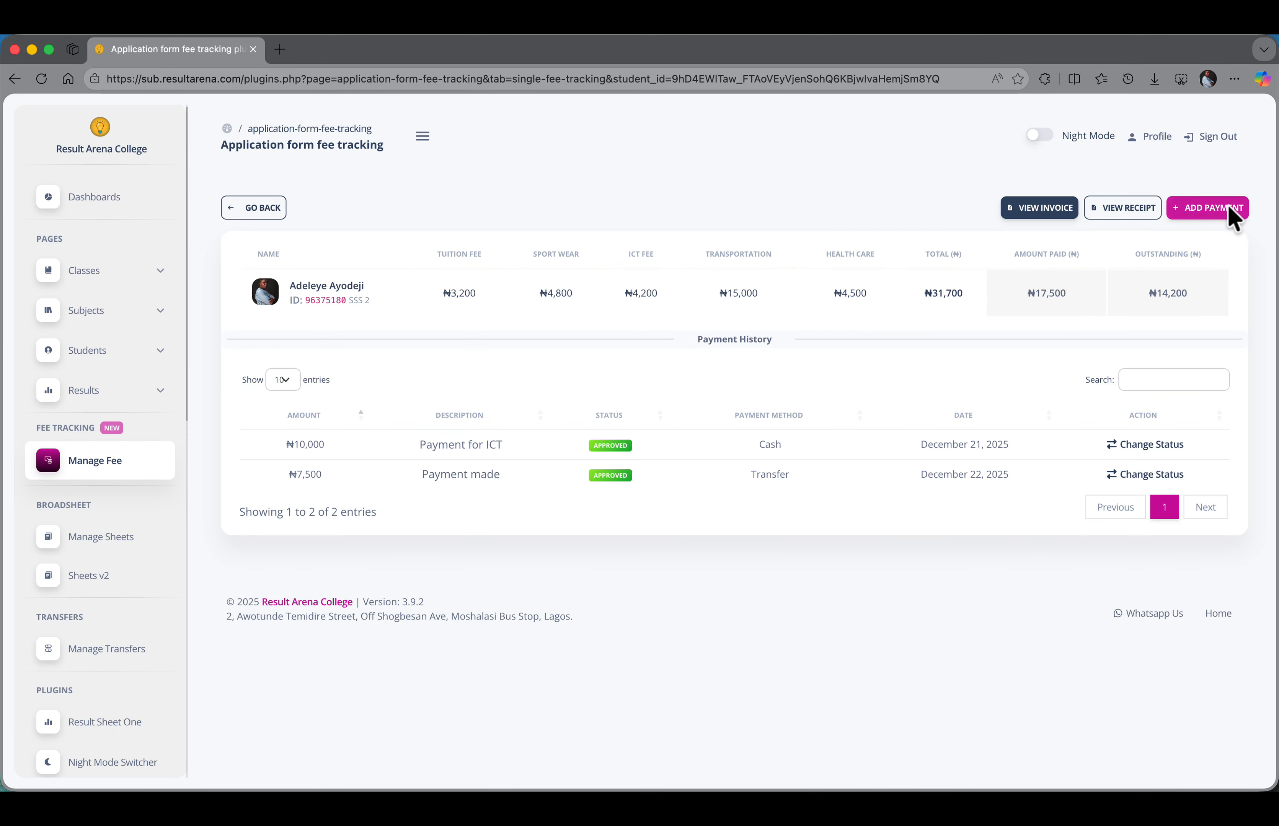
Step: Start a third payment for the SSS 2 student with amount 14000 and payment date 20/12/2025
click(1208, 208)
click(567, 304)
text(1)
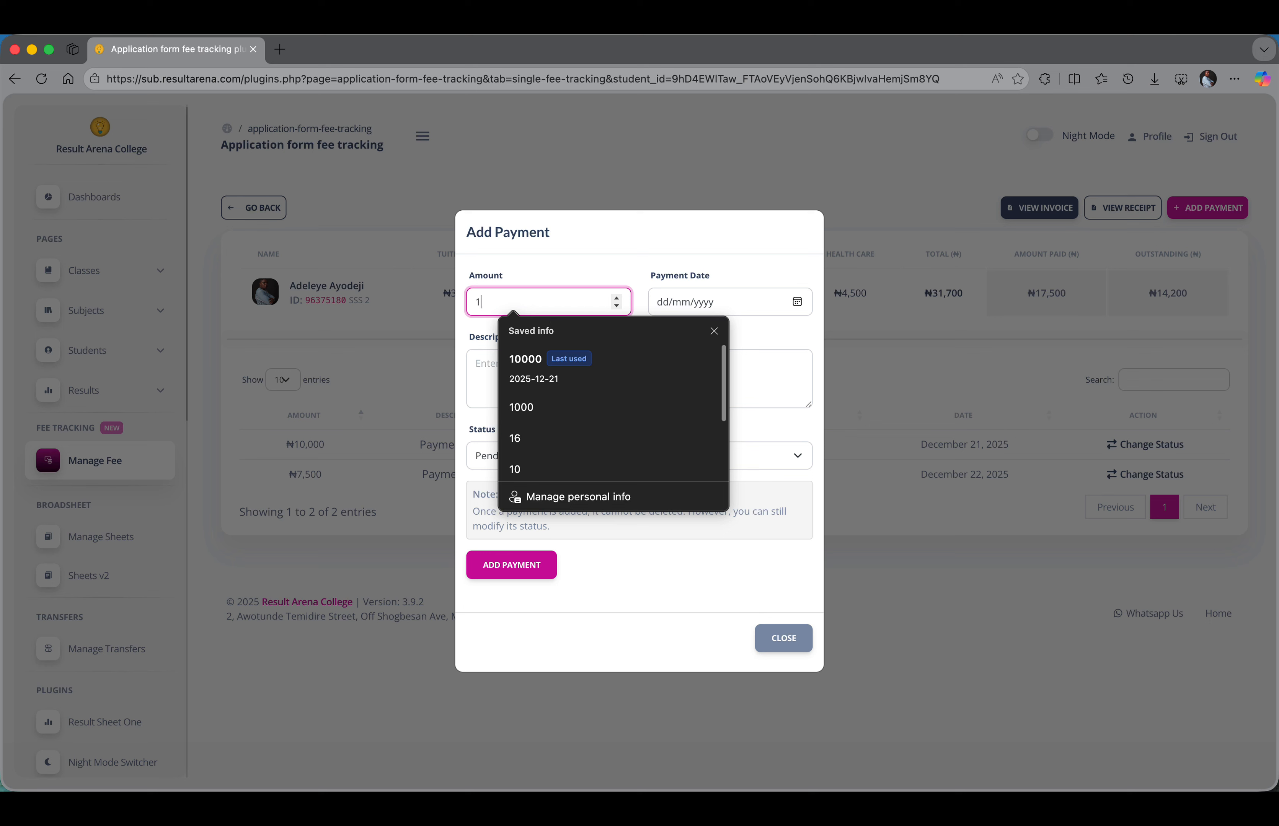
text(4000)
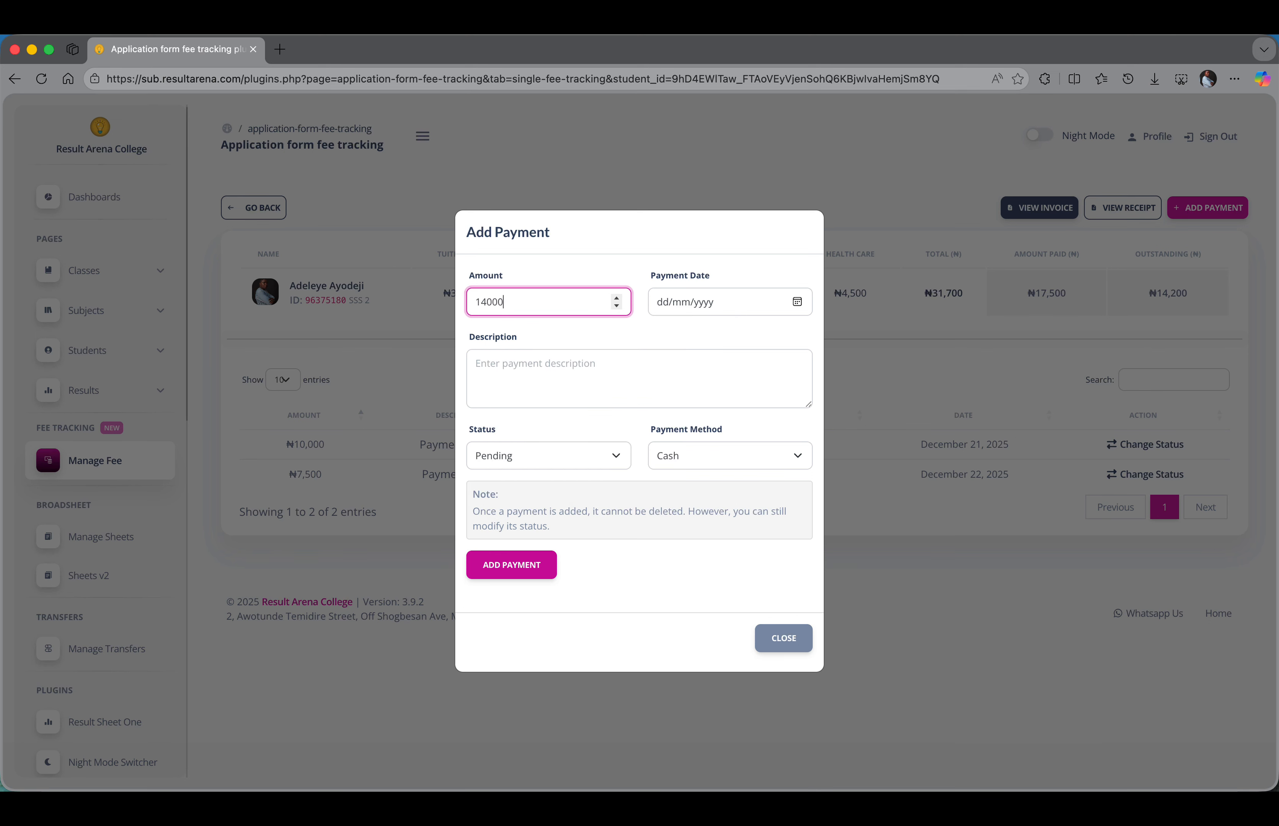
click(797, 302)
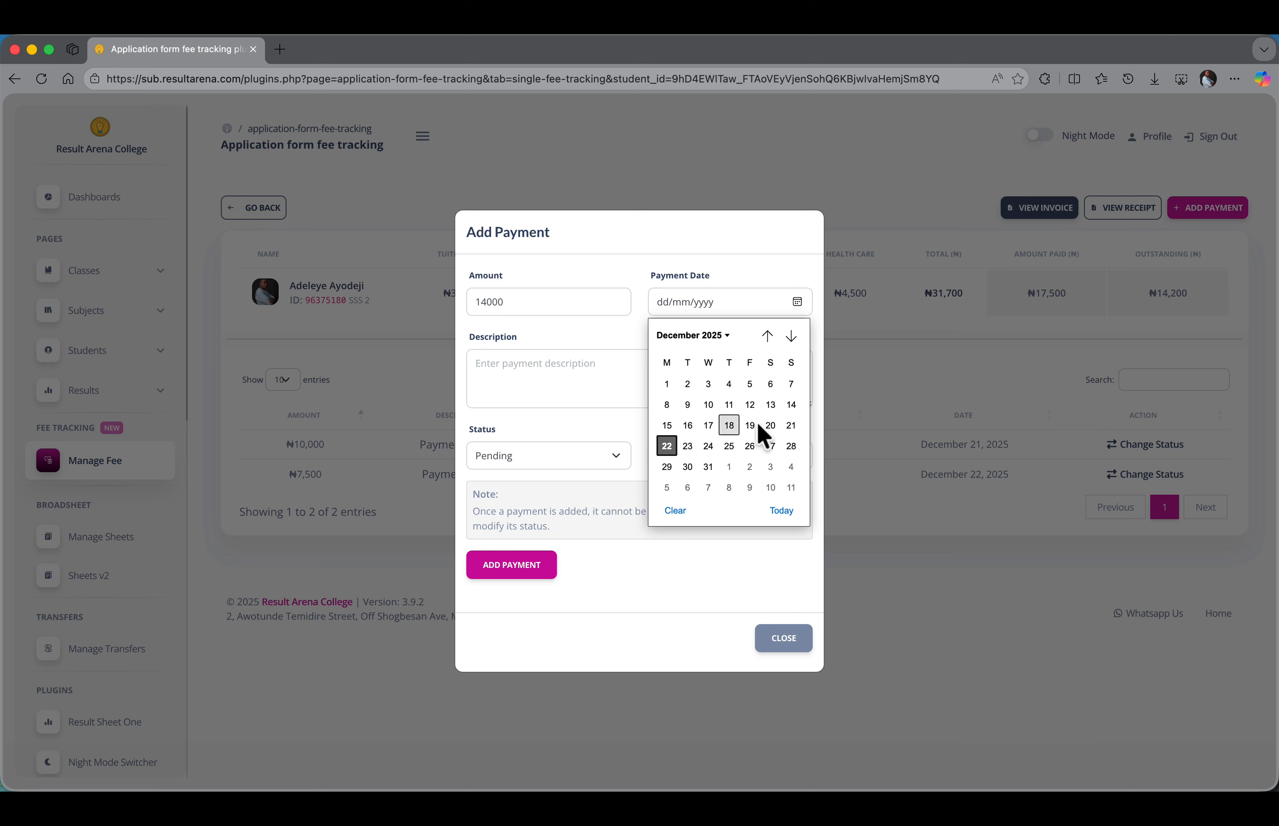
click(772, 428)
Step: Describe the 14000 payment as "Payment for Health Care", set its status to Approved and its method to Bank, and add it
click(489, 368)
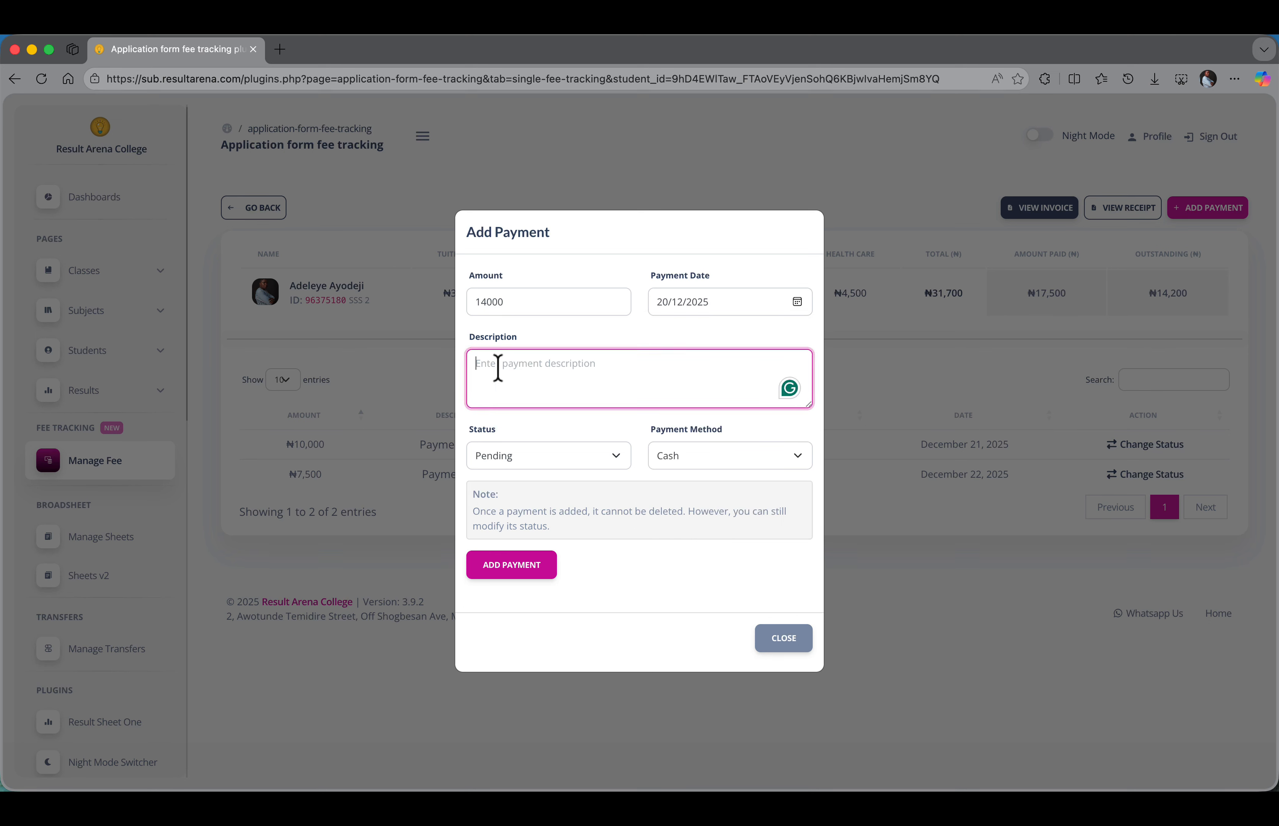
text(Payment fo)
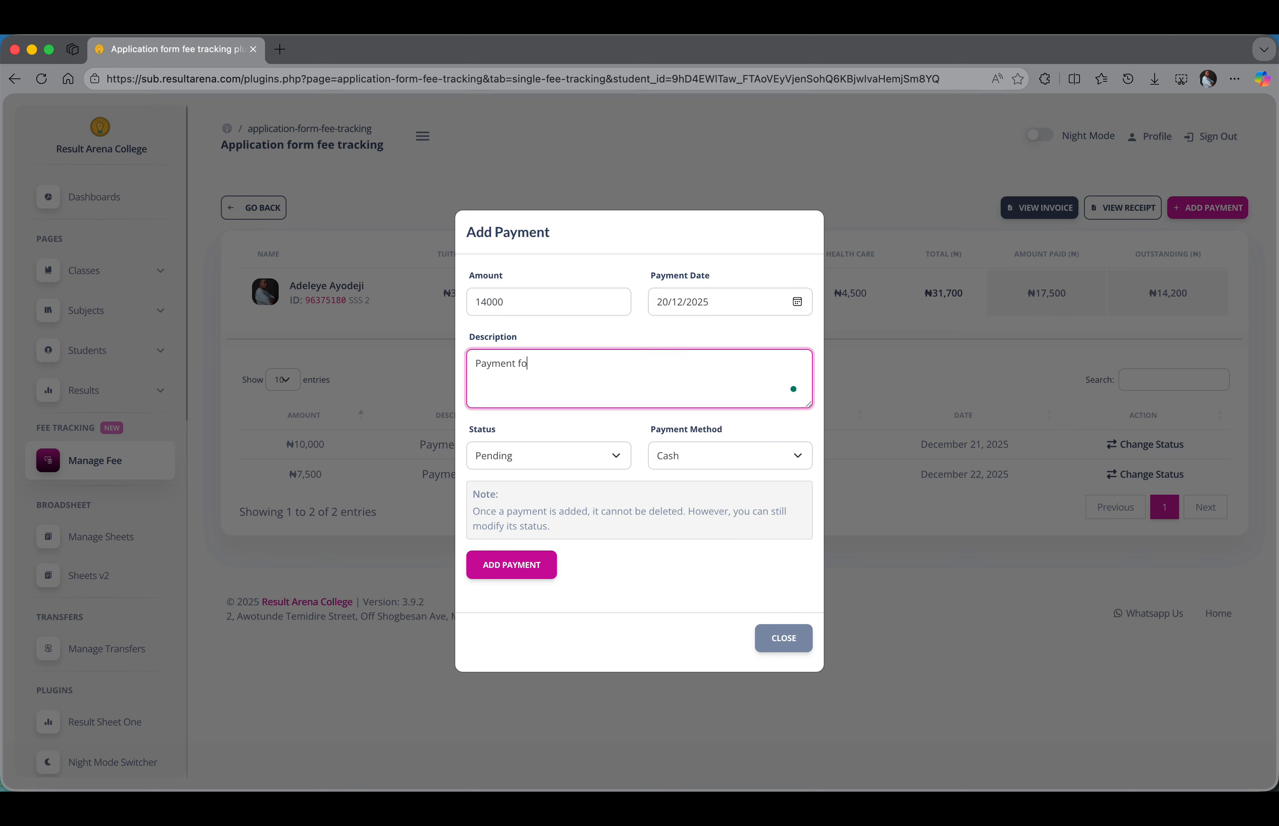
text(r Health Carealk)
click(543, 451)
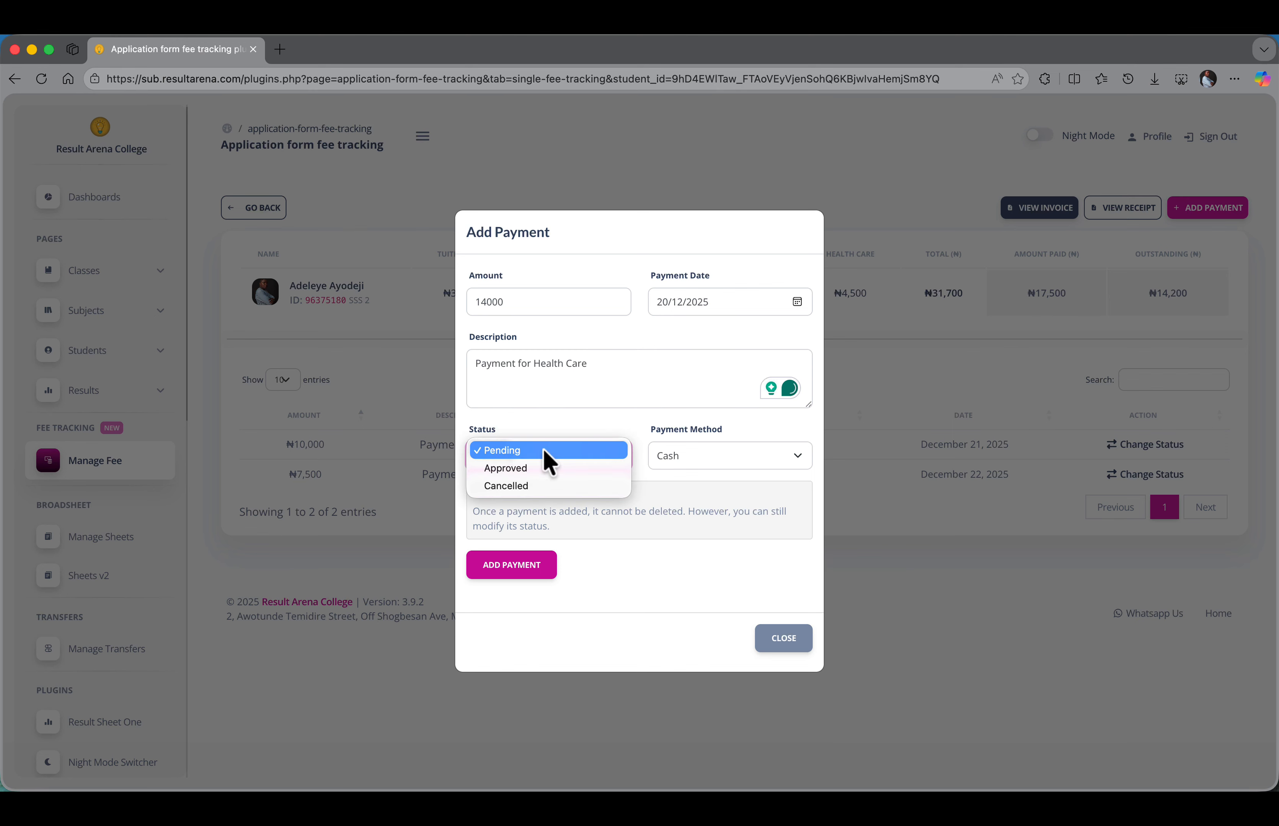
click(533, 467)
click(704, 454)
click(695, 477)
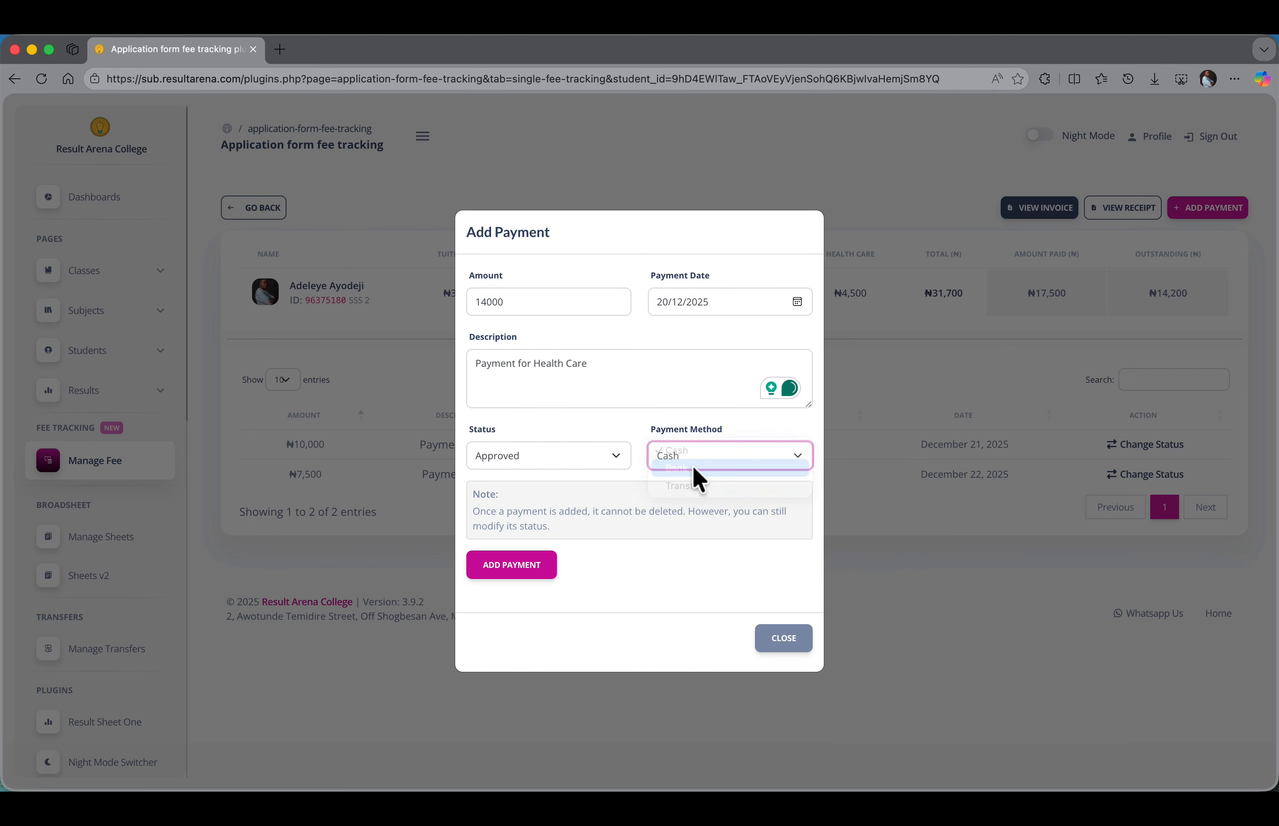
click(514, 567)
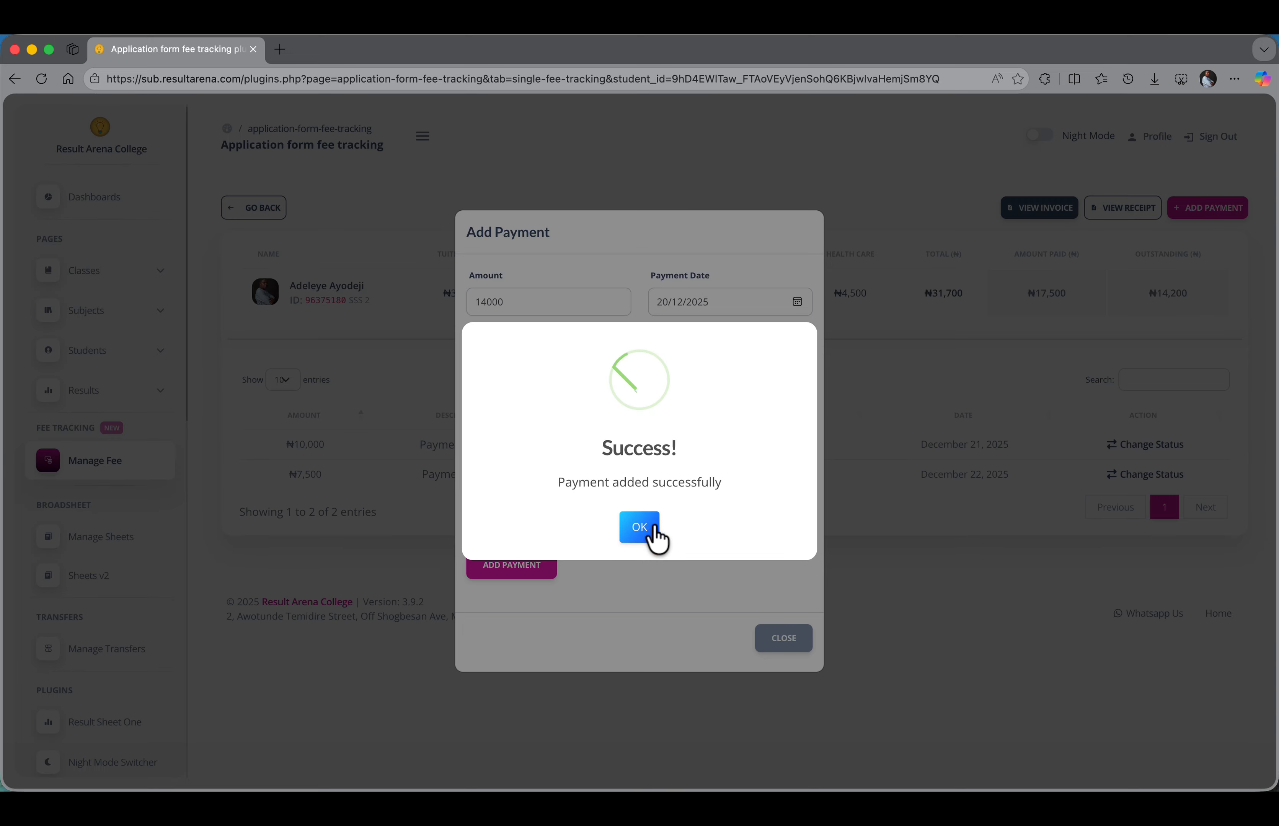
click(640, 529)
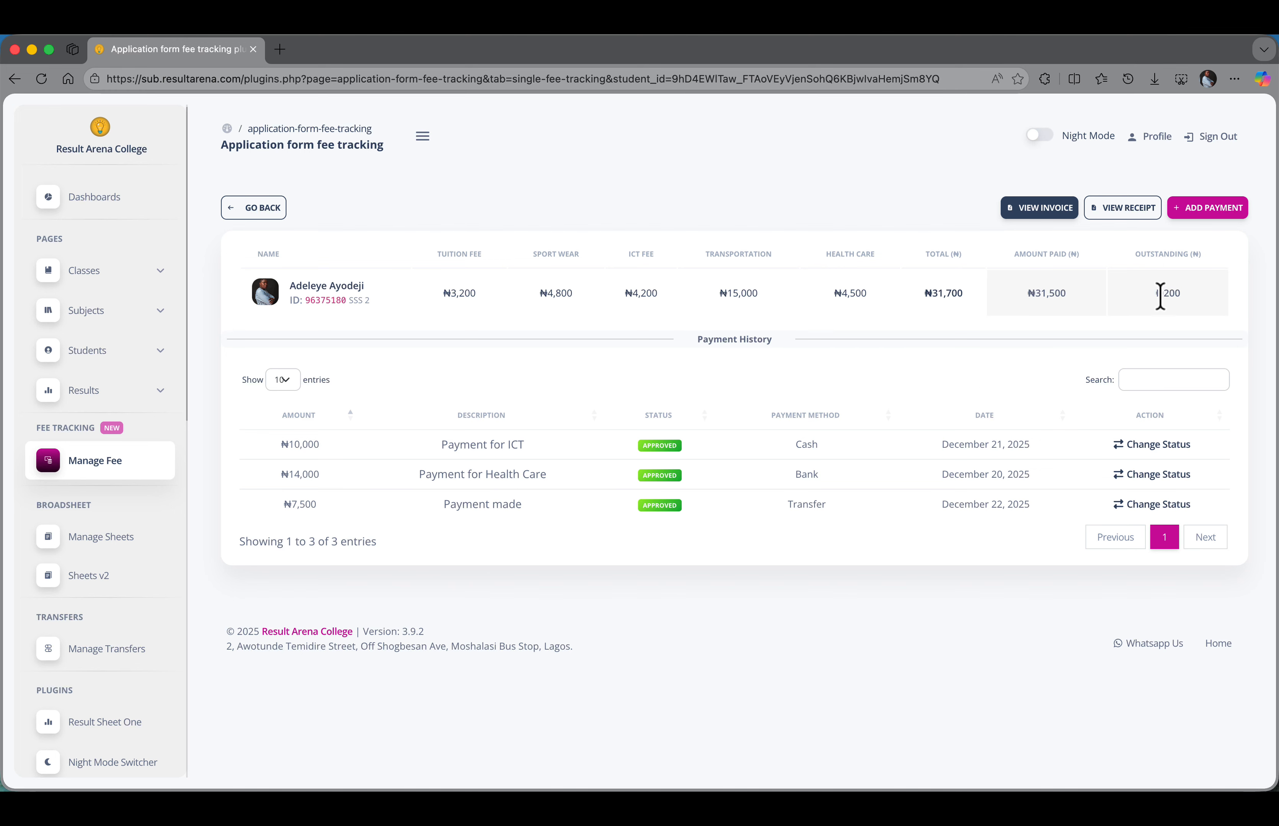
Step: Start a fourth payment for the SSS 2 student with amount 200 and payment date 22/12/2025
click(1204, 210)
click(548, 300)
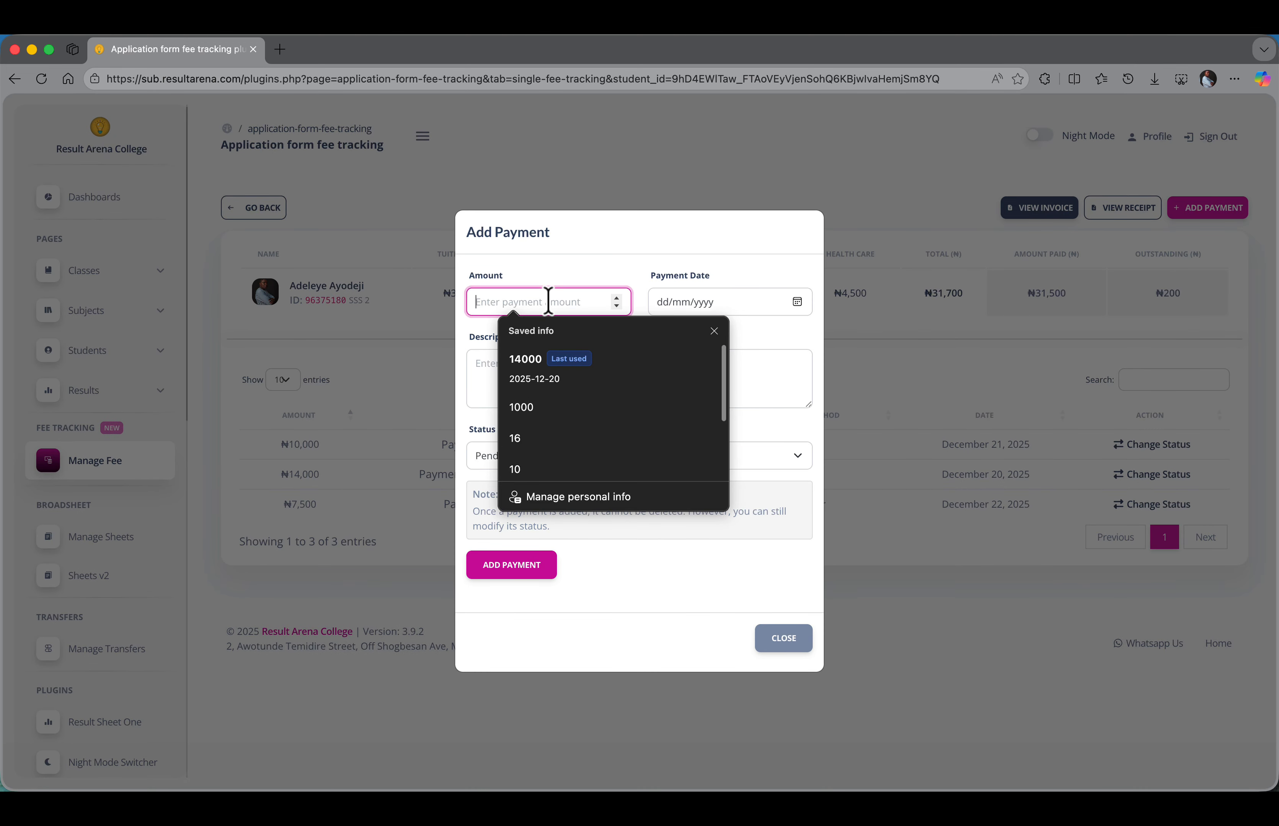
text(200)
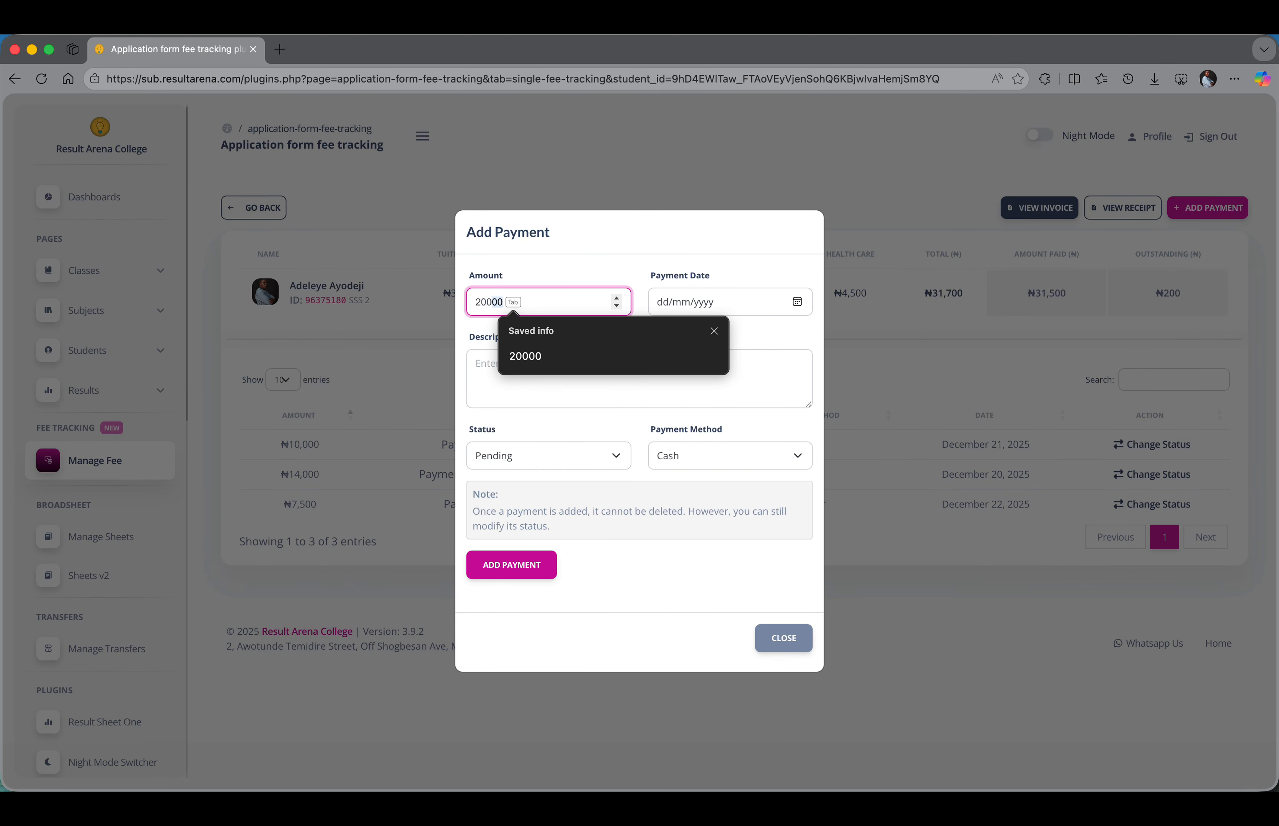
click(796, 302)
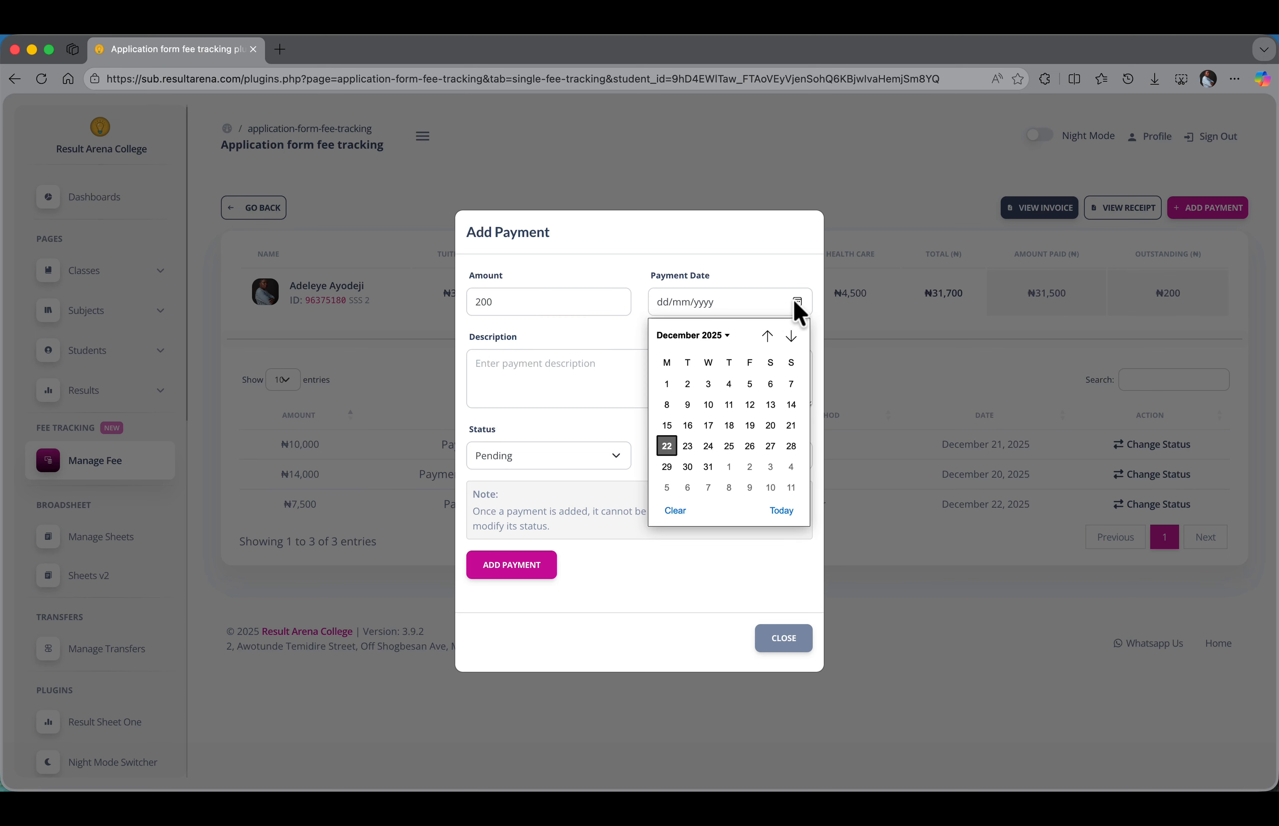
click(666, 446)
Step: Describe the 200 payment as "Balance", set its status to Approved, keep Cash as the method and add it
click(598, 388)
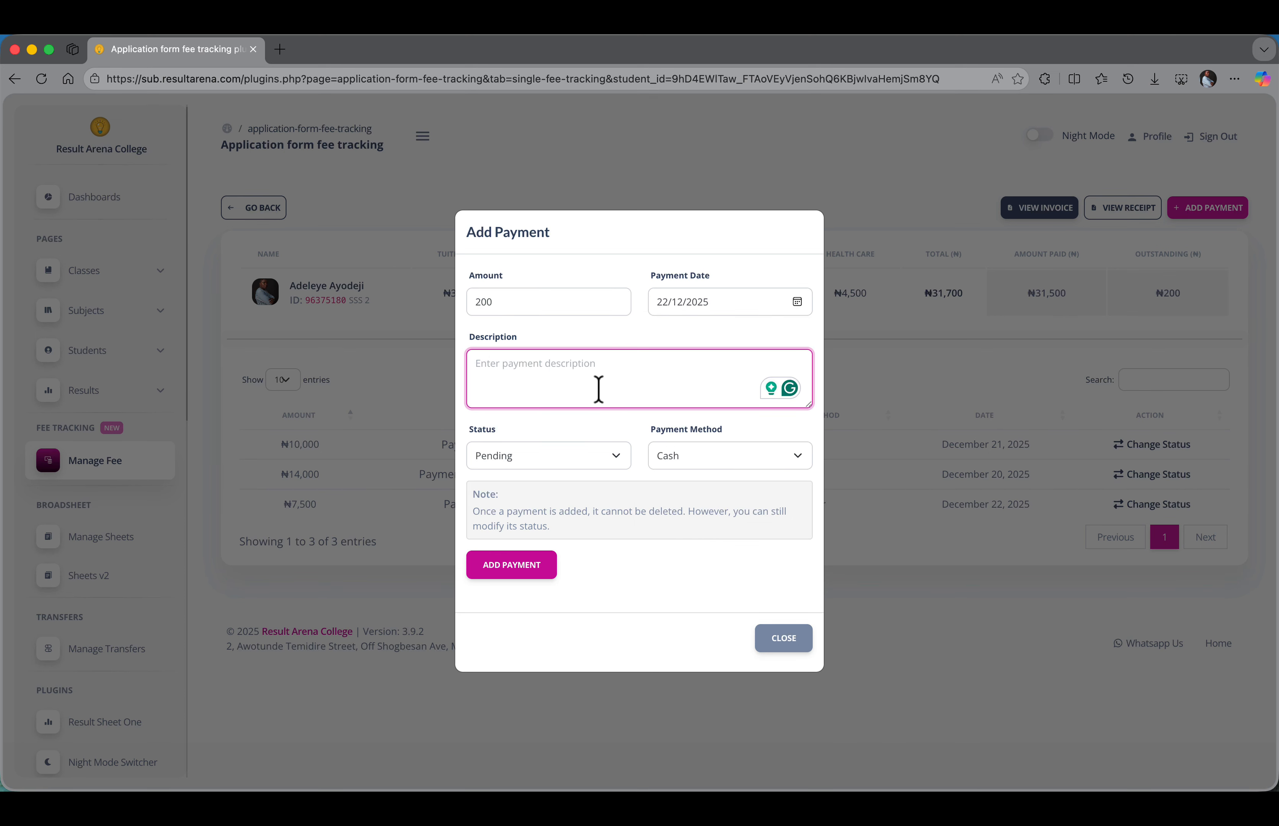
text(Balance)
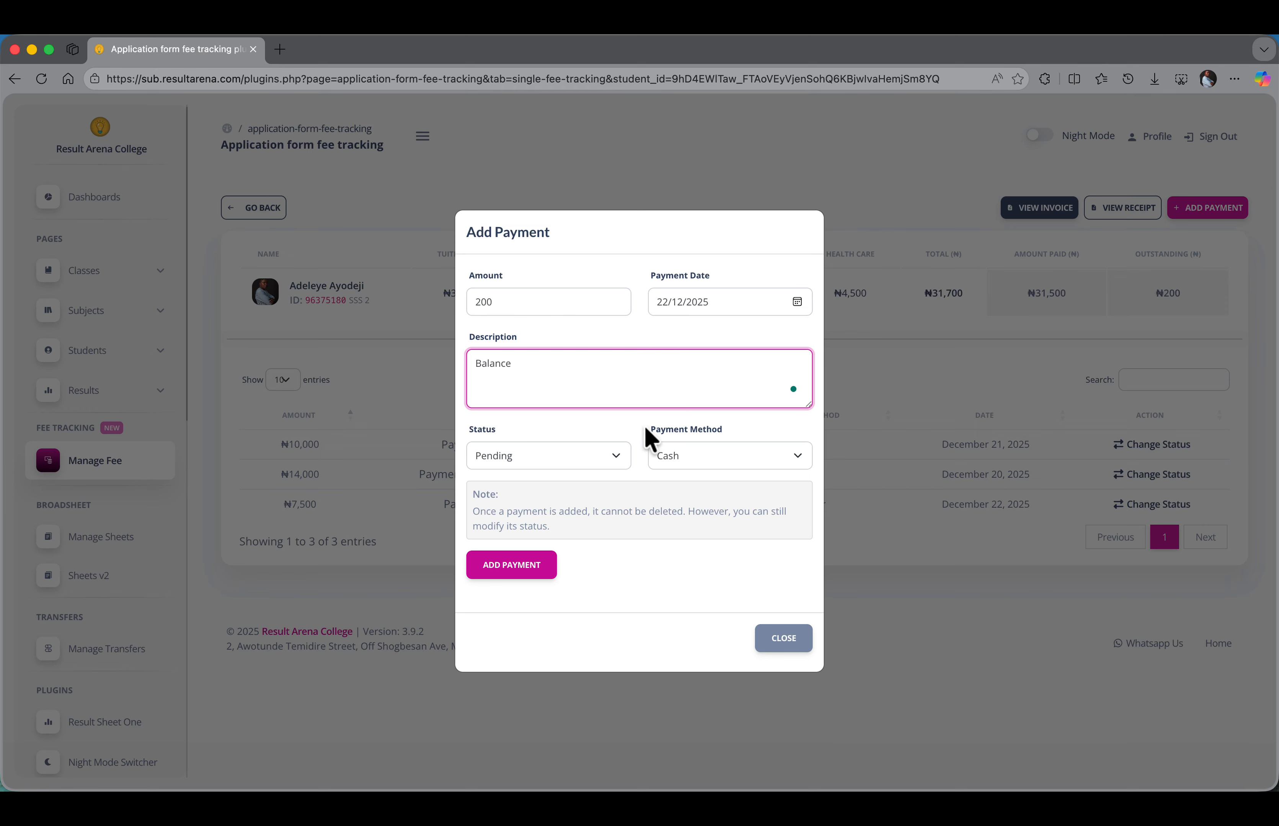
click(566, 462)
click(562, 474)
click(722, 458)
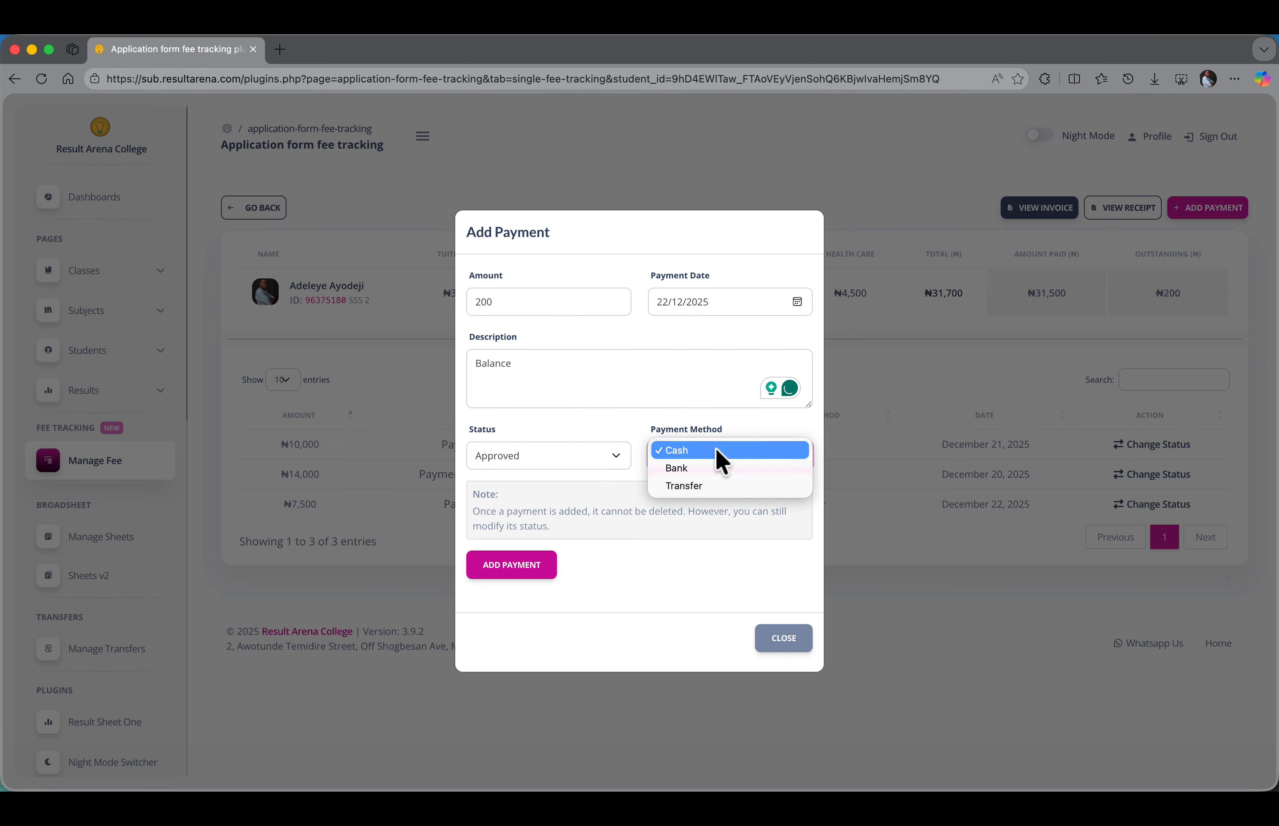
click(717, 454)
click(509, 568)
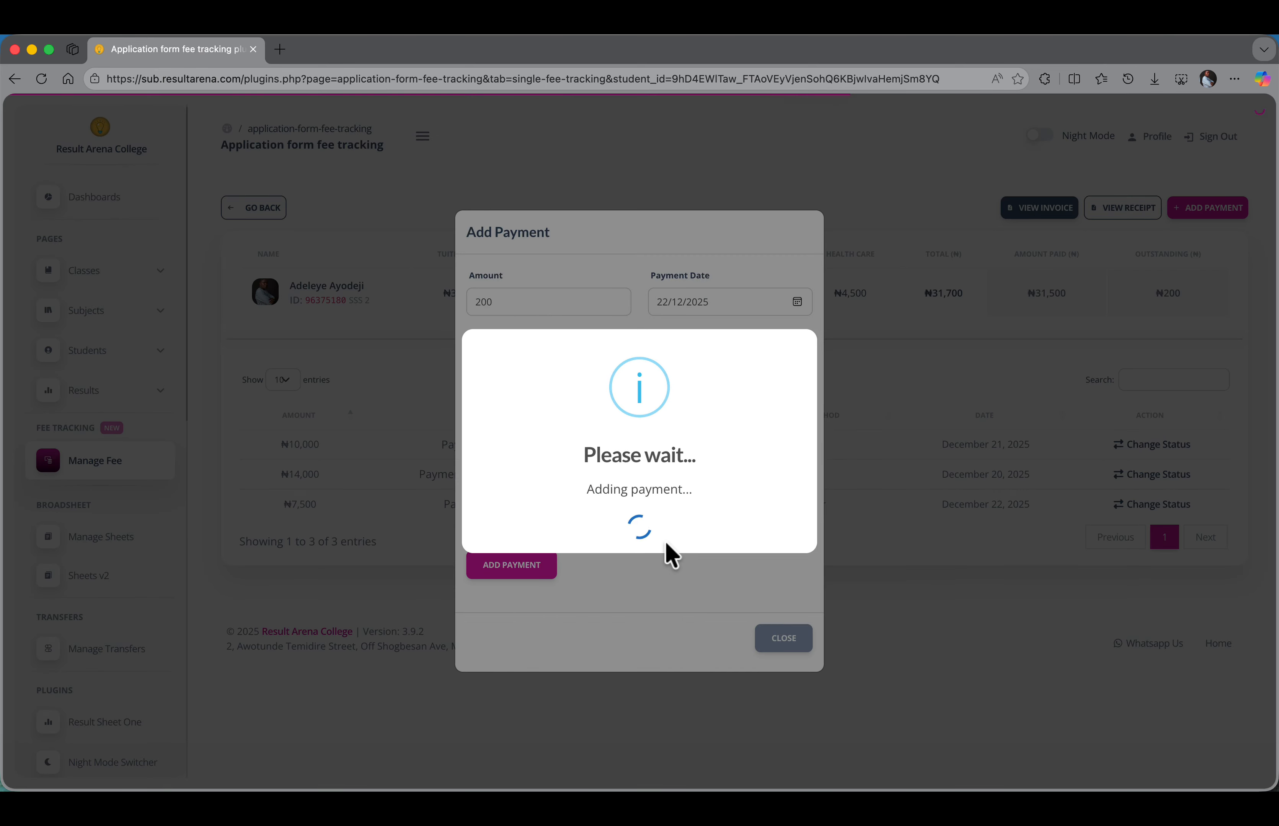
click(644, 535)
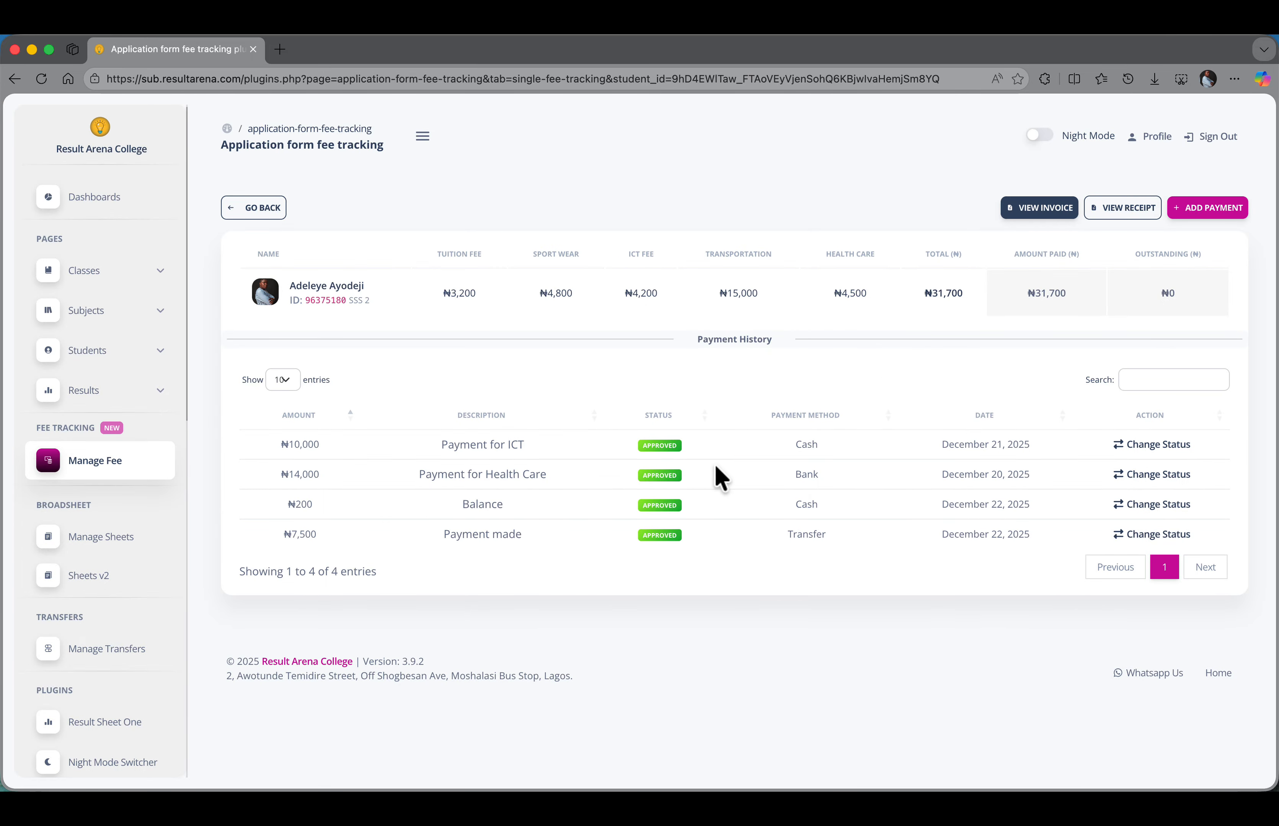
Step: Generate the SSS 2 student's receipt PDF, view its list of payments and close it
click(1115, 214)
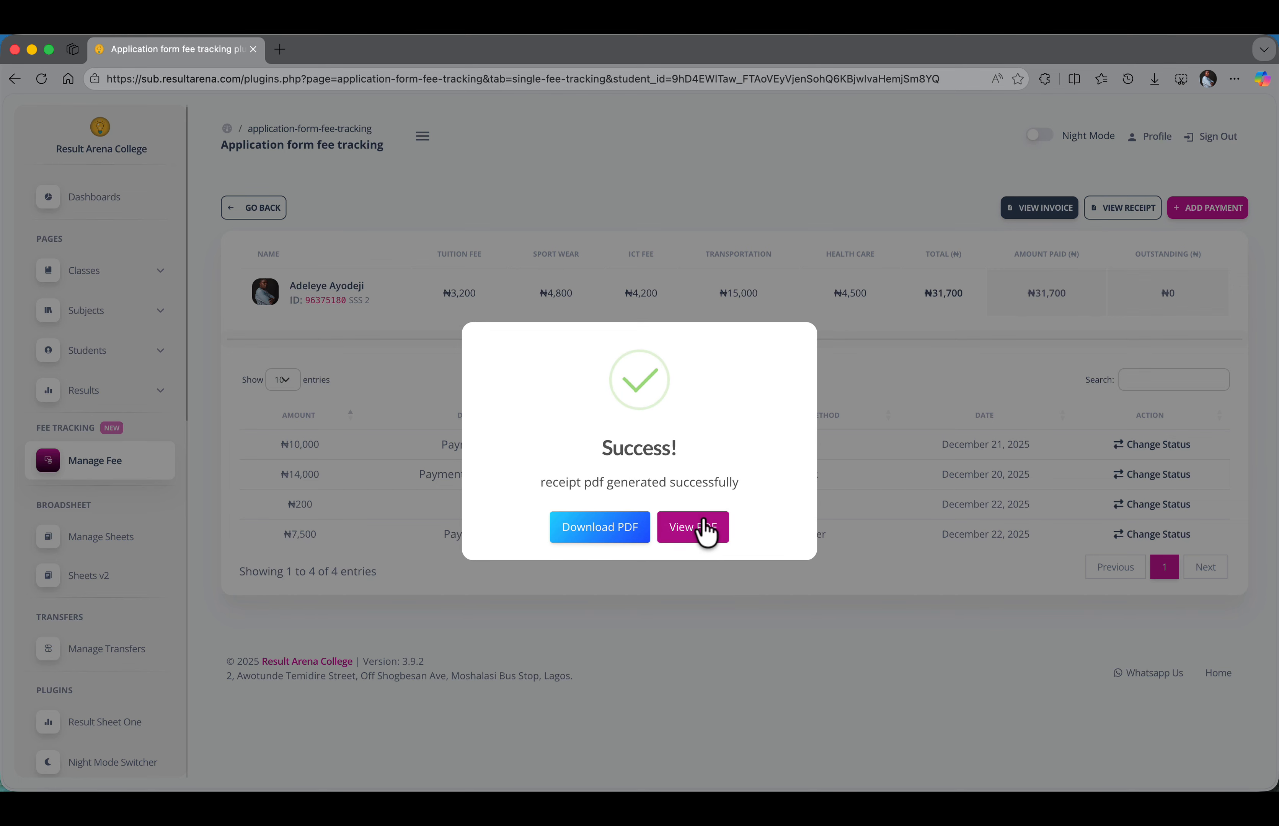
click(703, 529)
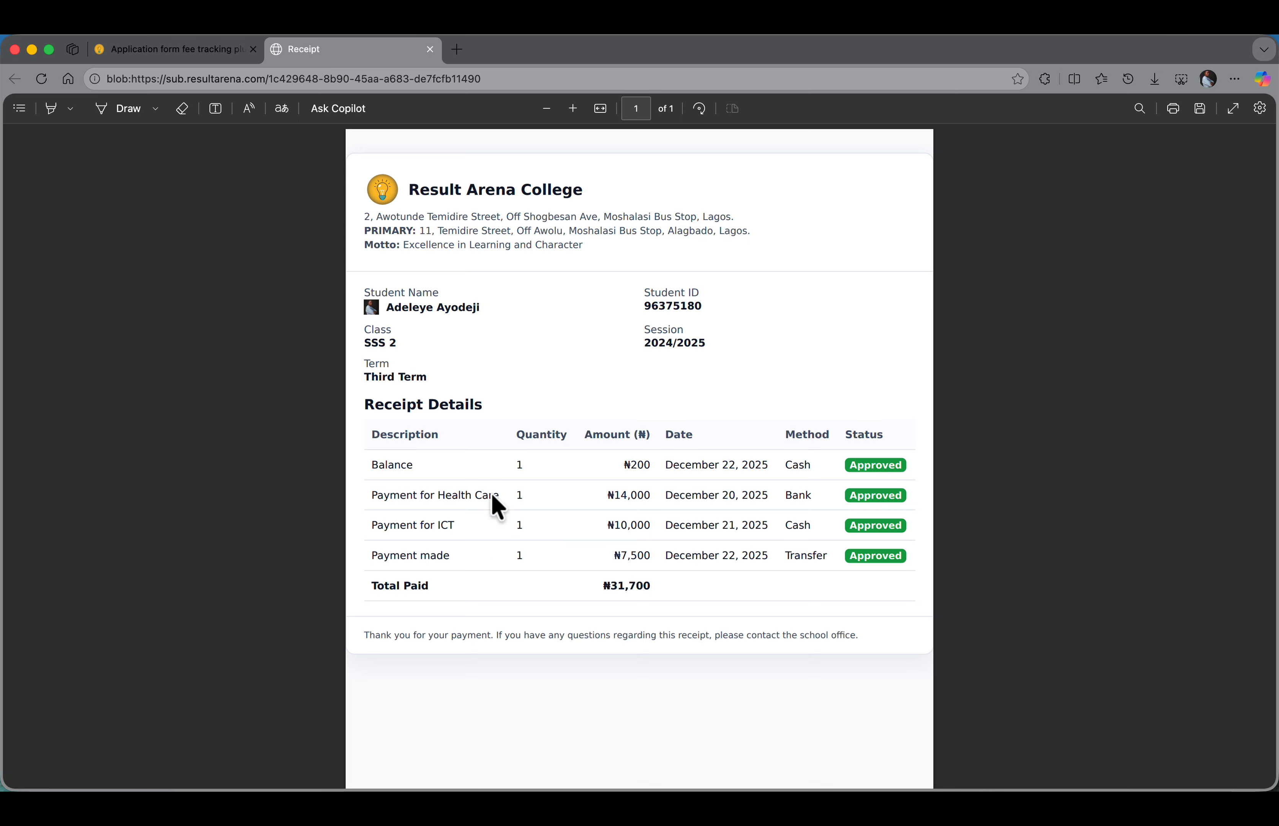
scroll(517, 599, down, 3)
scroll(517, 602, up, 3)
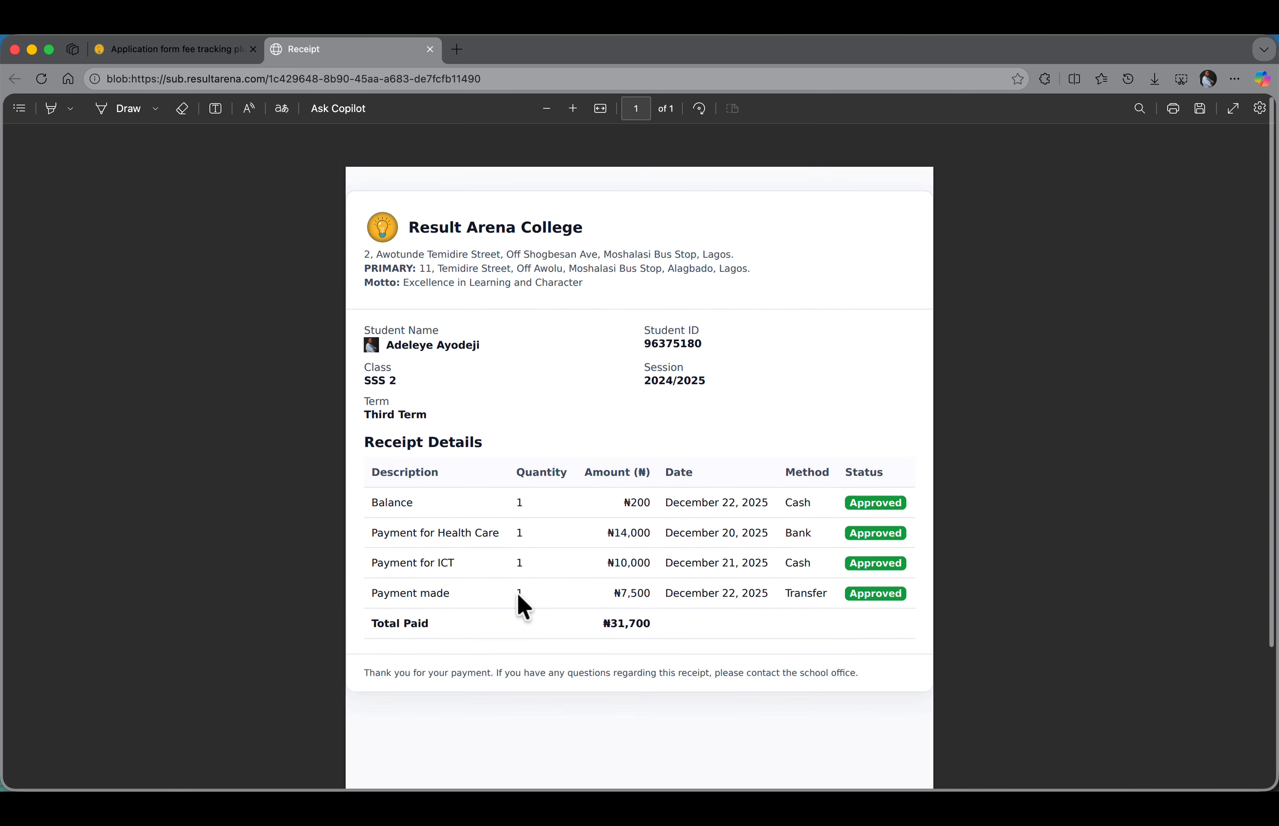
click(429, 49)
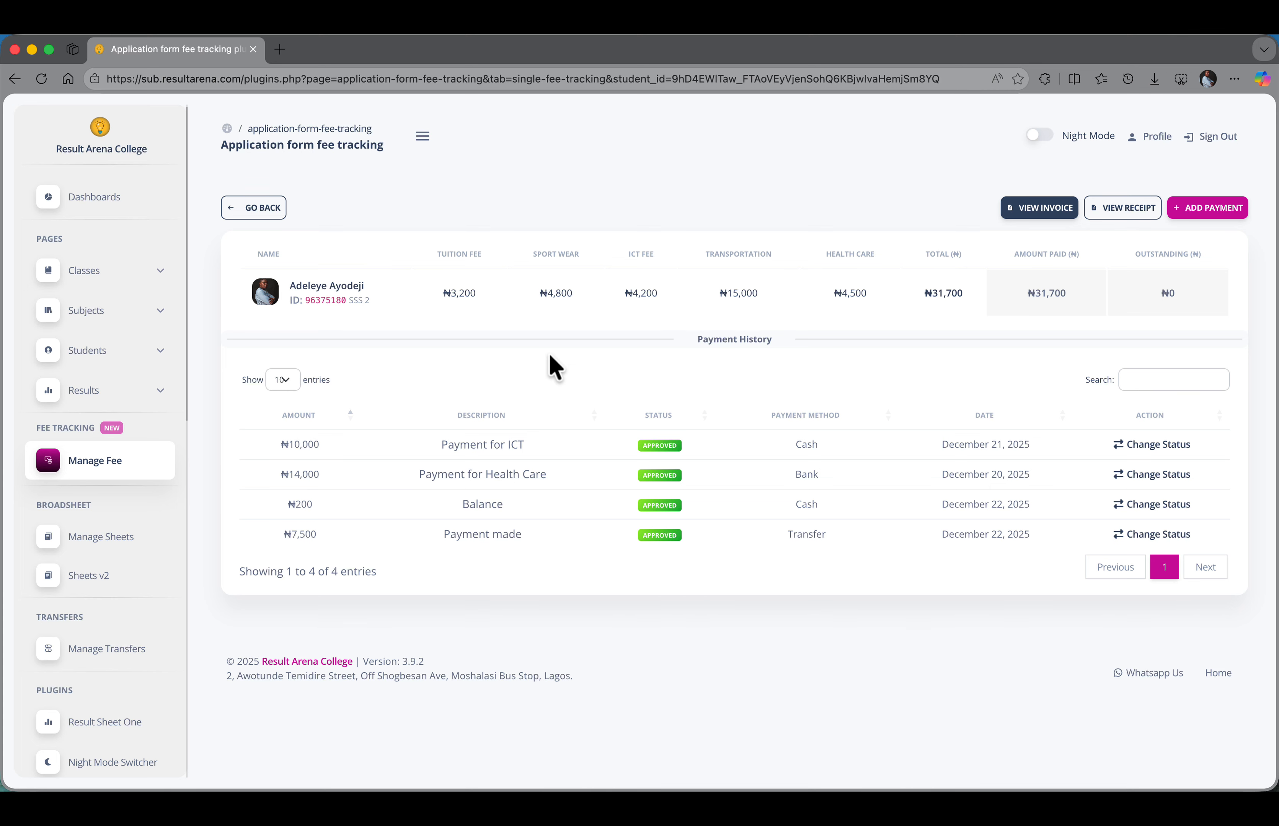
Step: Return from the student's payment history to the Fee Summary Report
scroll(523, 381, up, 2)
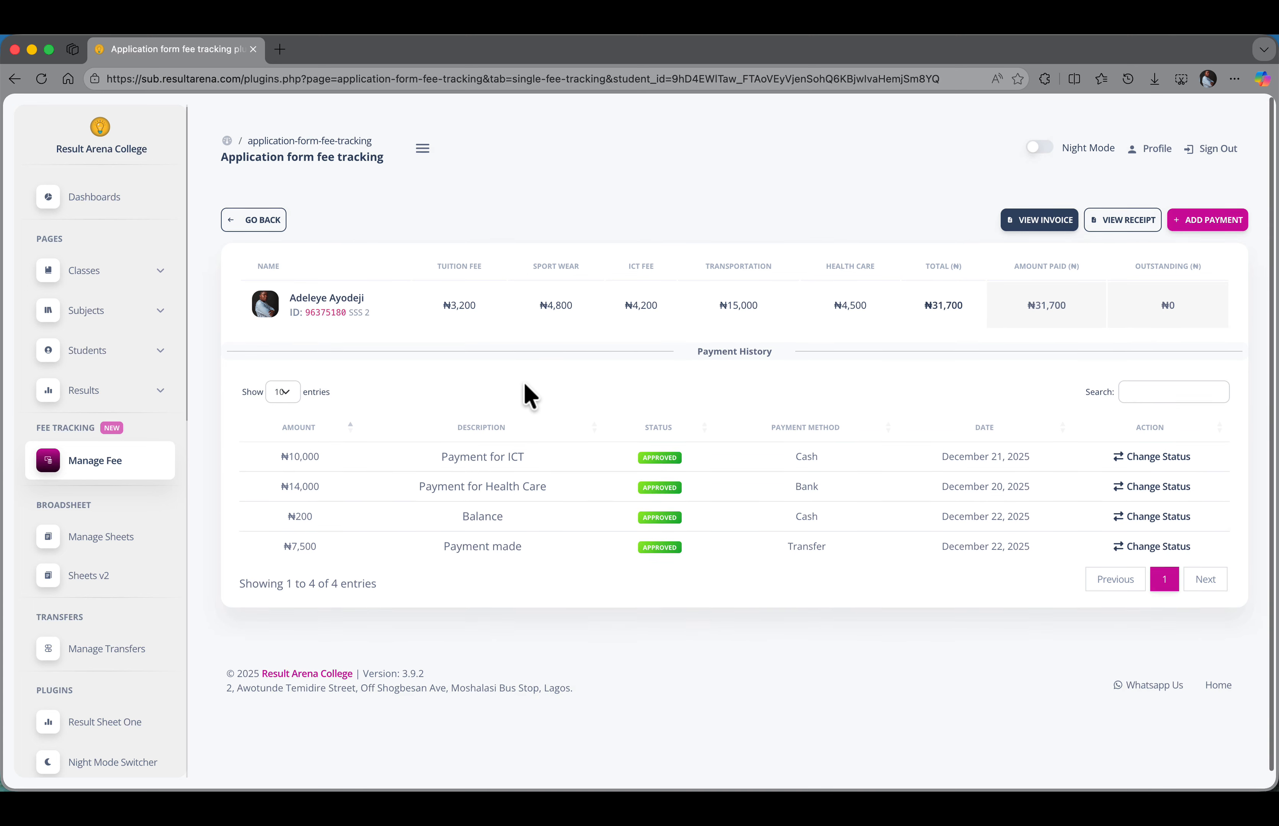
click(260, 217)
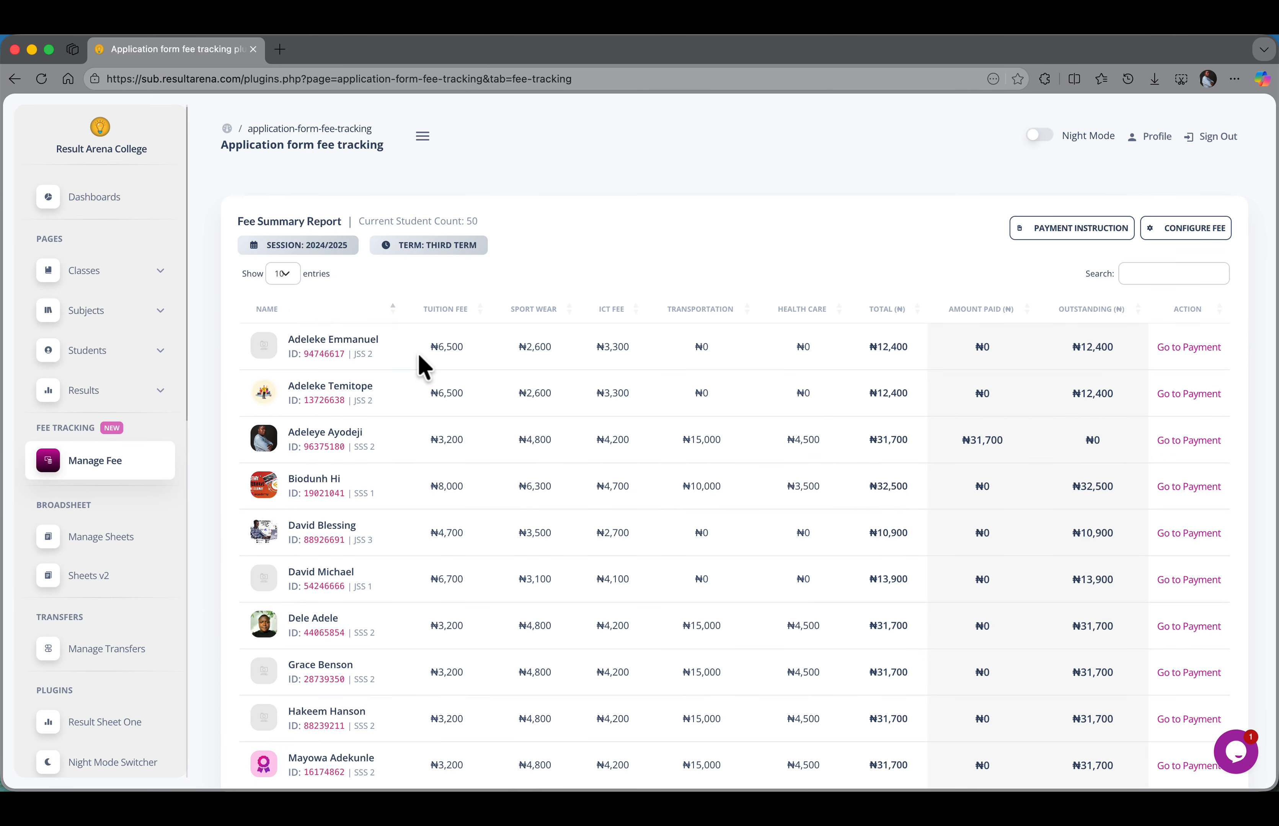